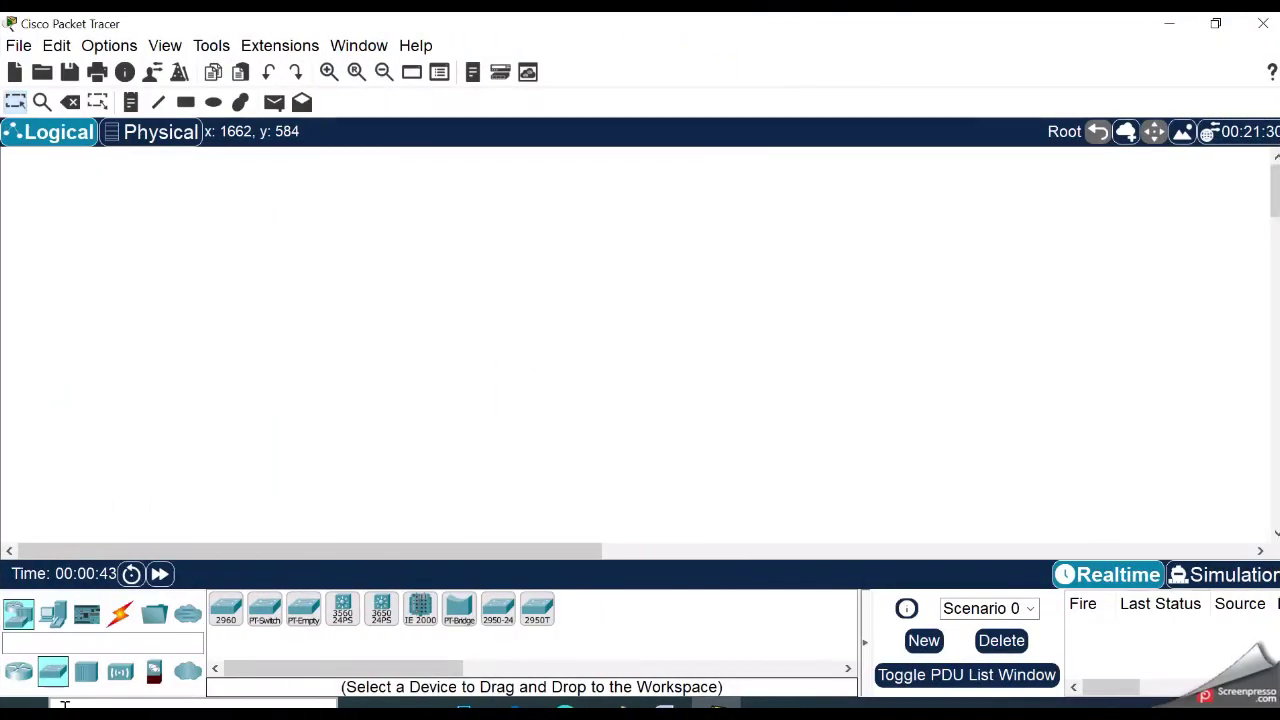
Place a 2960-24TT switch and five PC-PTs (PC0–PC4) around it on the workspace
left_click(226, 608)
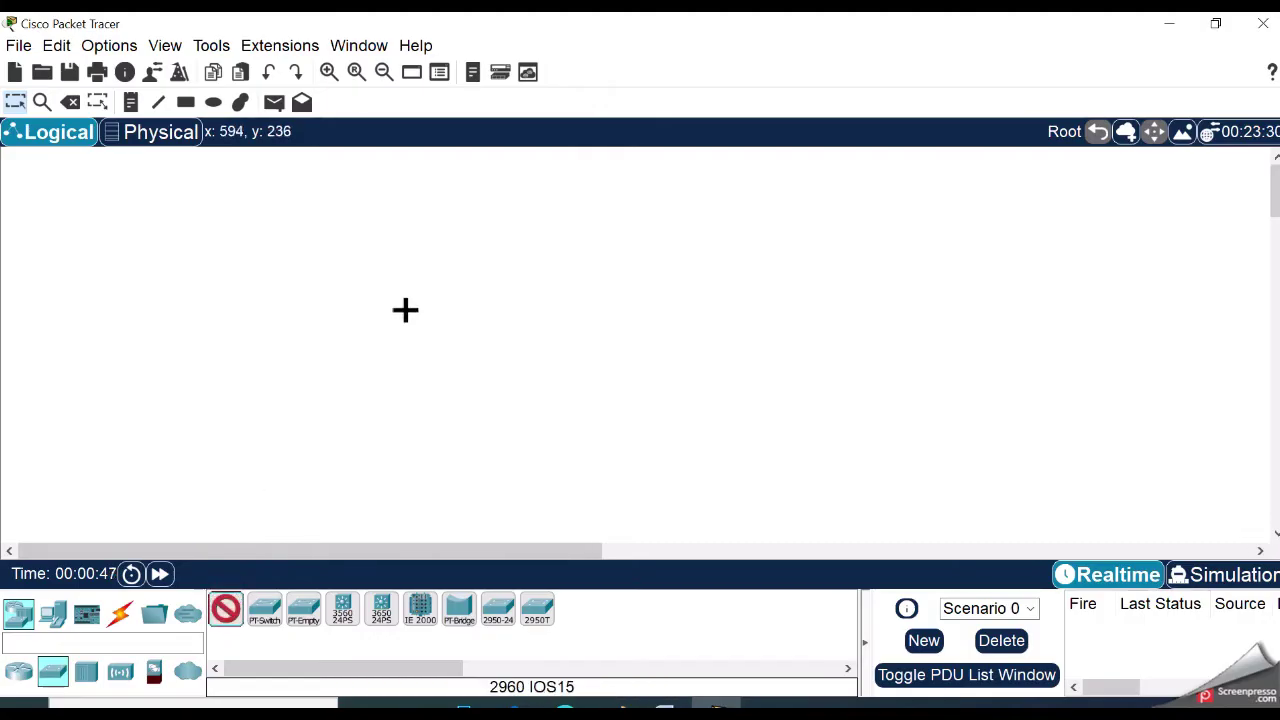
left_click(424, 329)
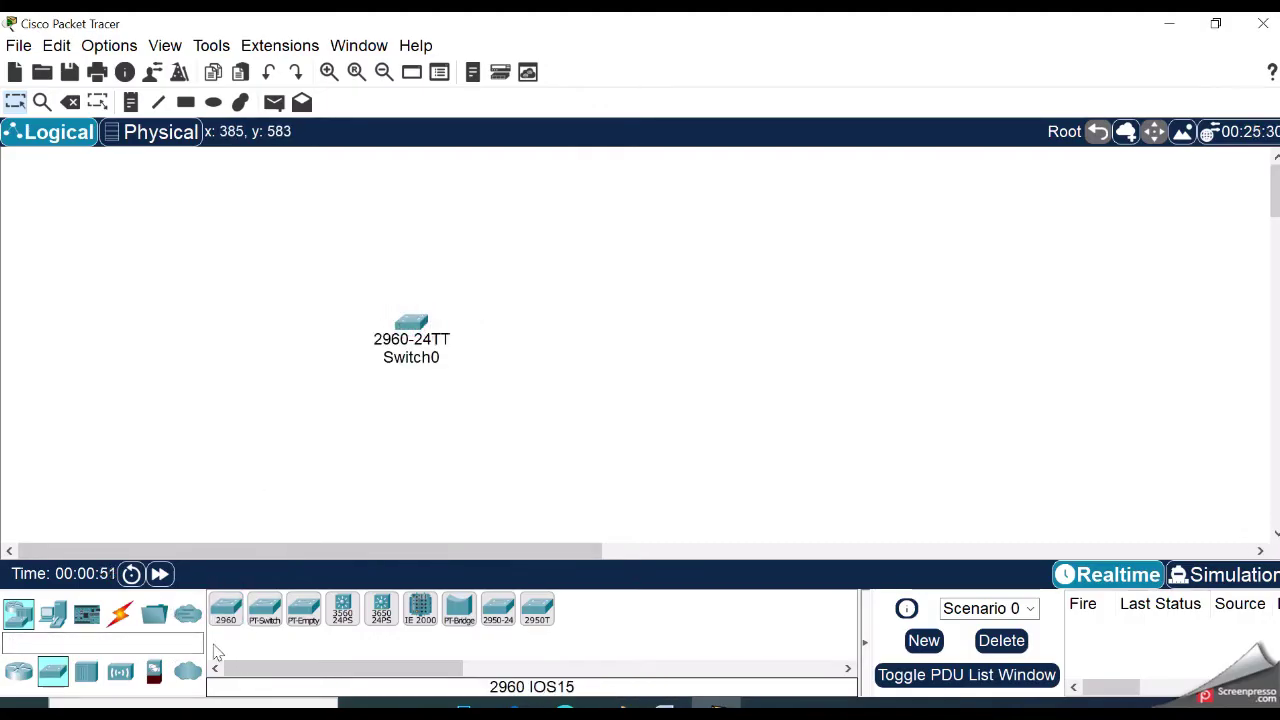
left_click(40, 620)
left_click(226, 608)
left_click(132, 296)
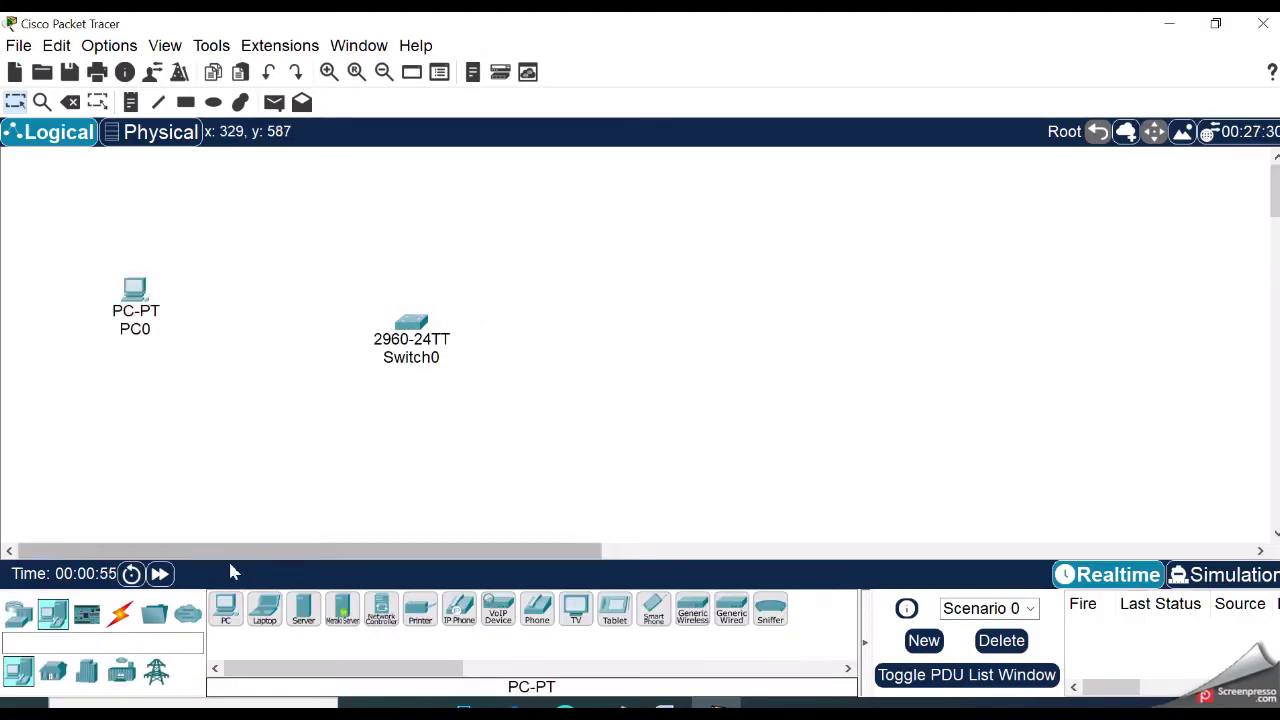
left_click(226, 608)
left_click(126, 422)
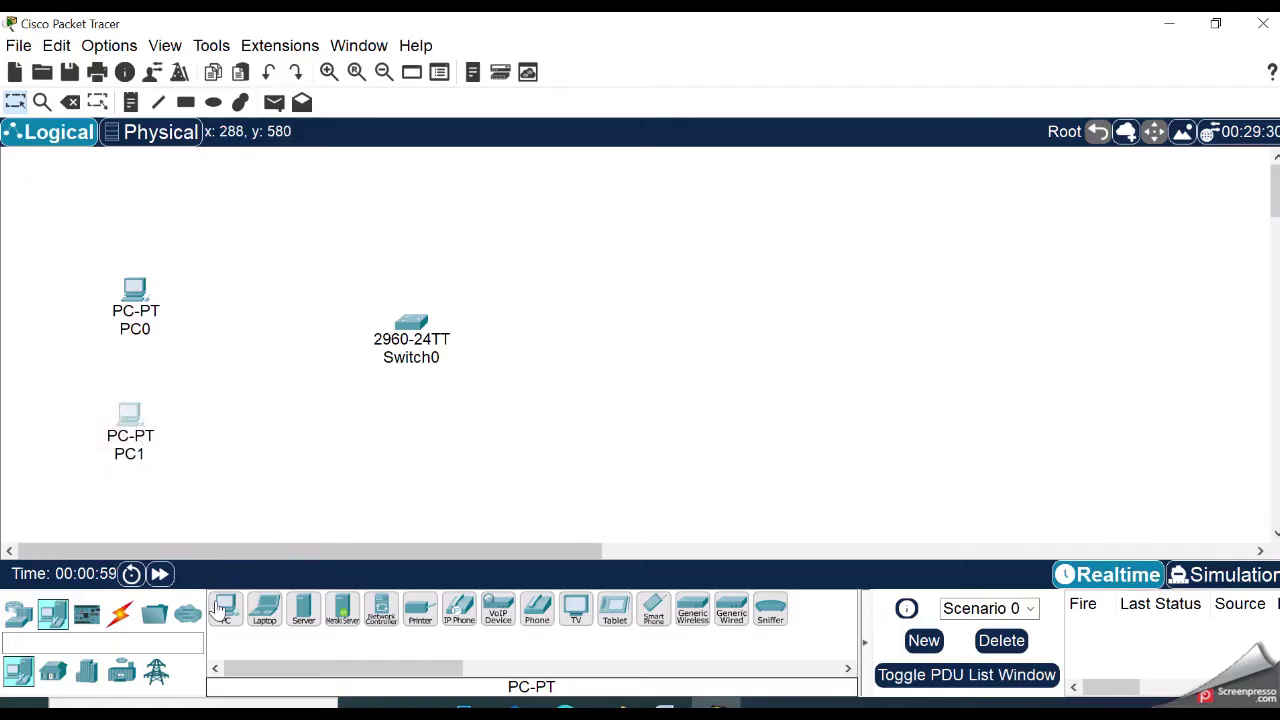
left_click(386, 464)
left_click(226, 608)
left_click(536, 436)
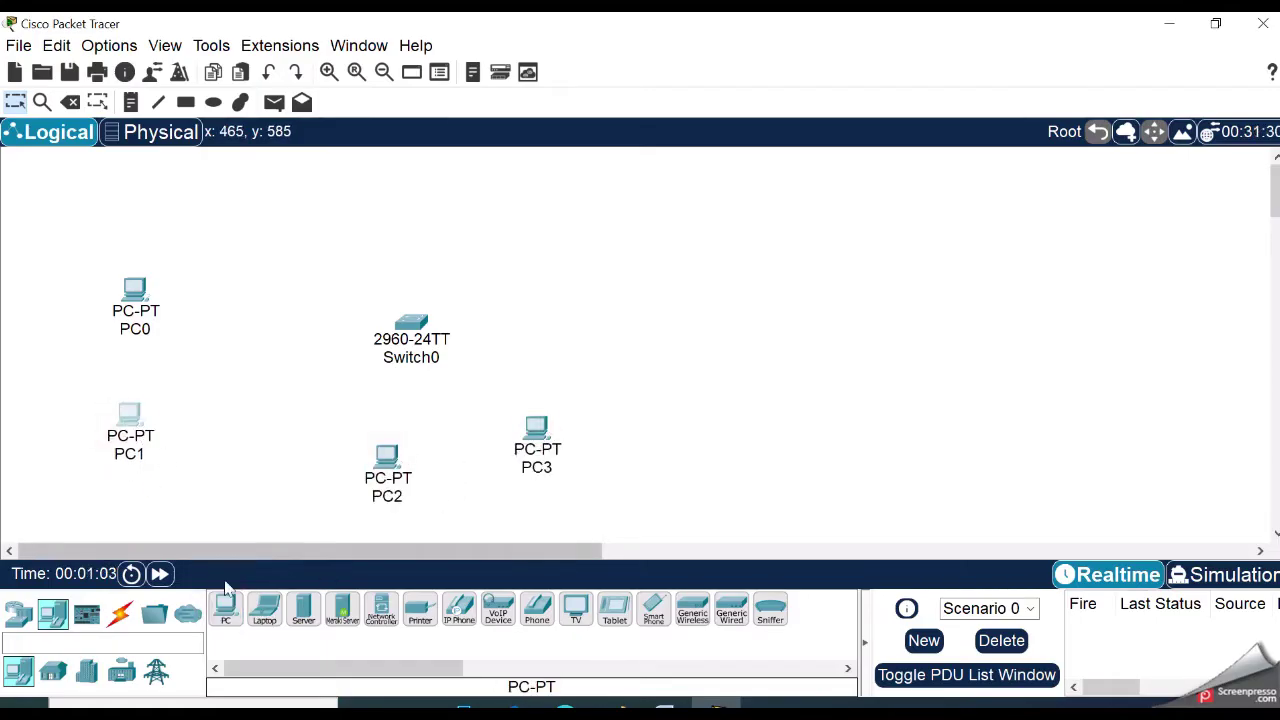
left_click(226, 608)
left_click(615, 322)
Add Laptop0 above the switch and nudge the switch, PC0, PC1 and PC2 into position
left_click(264, 608)
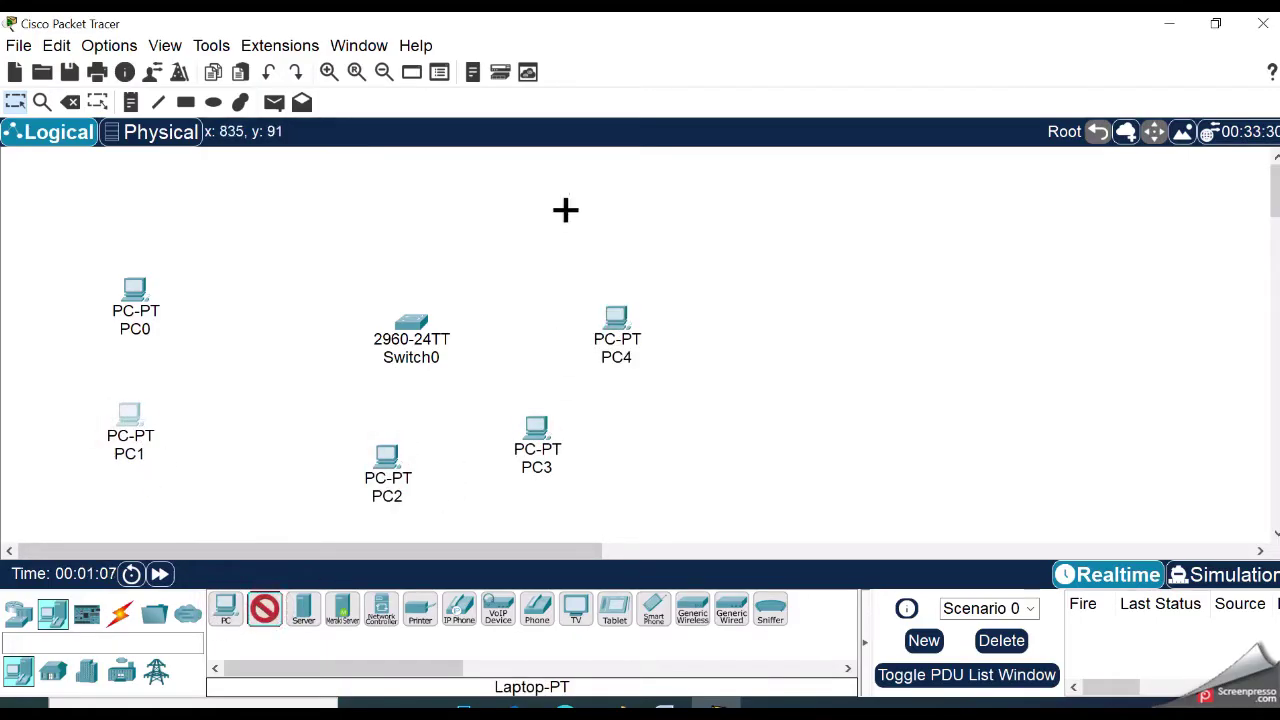
left_click(548, 198)
mouse_move(405, 345)
left_mouse_down()
mouse_move(386, 362)
mouse_move(391, 350)
left_mouse_up()
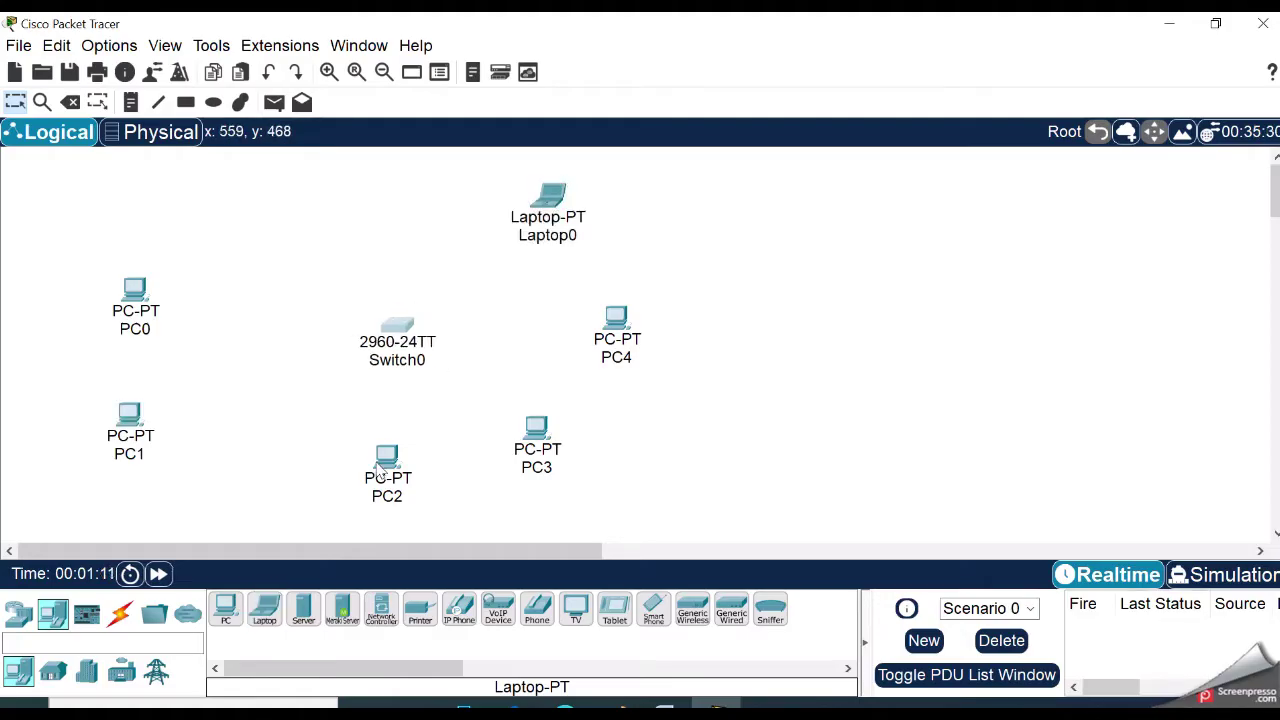
left_click_drag(379, 471, 372, 470)
mouse_move(140, 292)
left_mouse_down()
mouse_move(156, 300)
mouse_move(159, 287)
left_mouse_up()
left_click_drag(130, 416, 143, 416)
Cable PC0 and PC1 to Switch0 FastEthernet ports with copper straight-through links
left_click(119, 613)
left_click(303, 608)
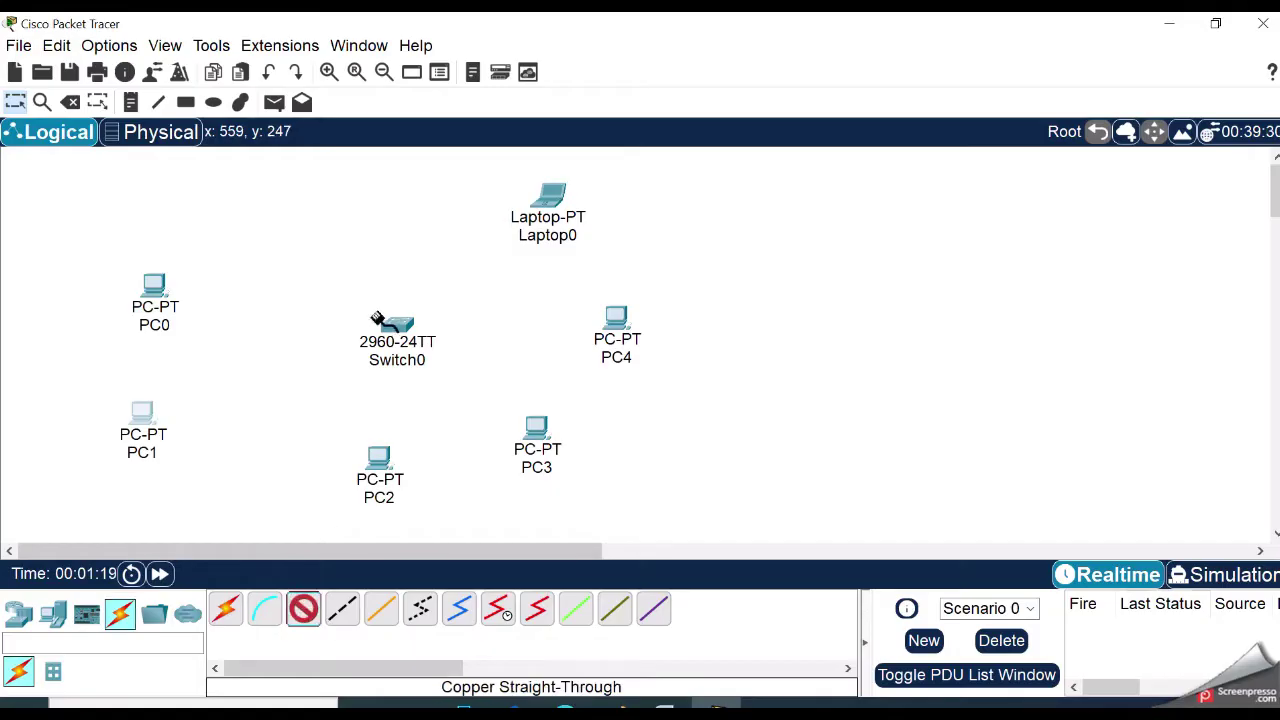
left_click(388, 323)
left_click(478, 69)
left_click(155, 290)
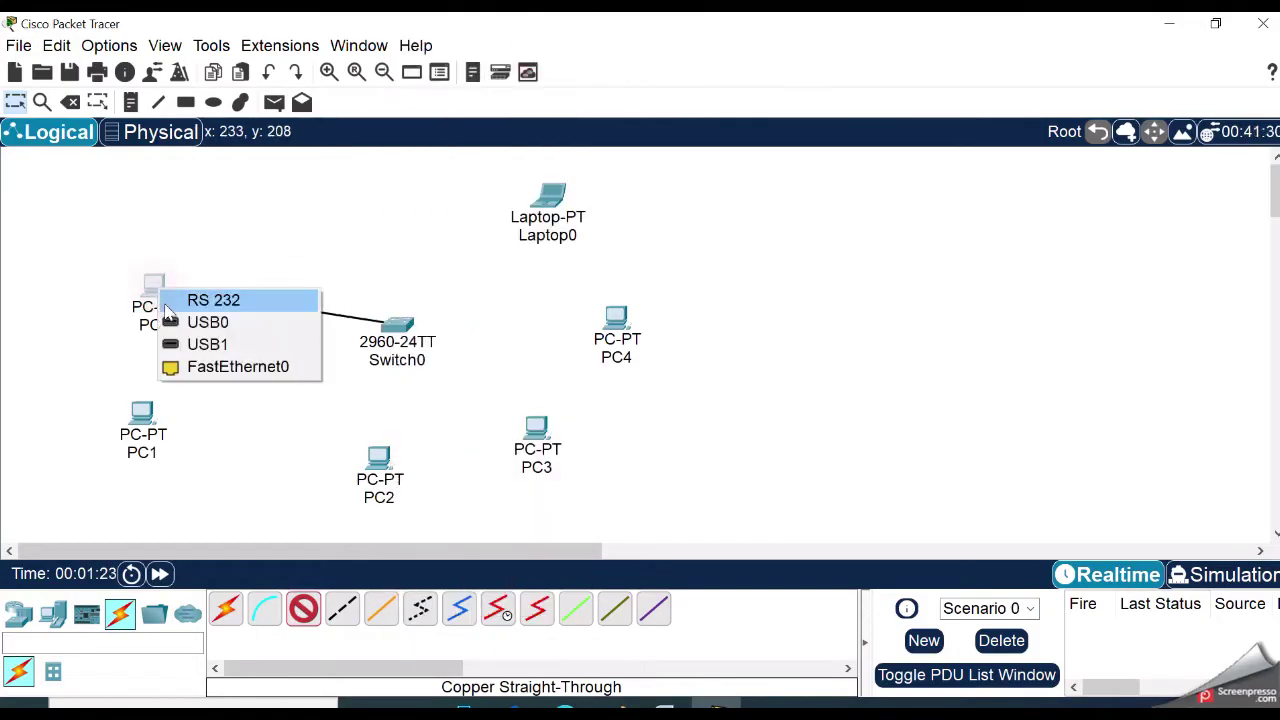
left_click(232, 365)
left_click(303, 608)
left_click(396, 325)
left_click(478, 114)
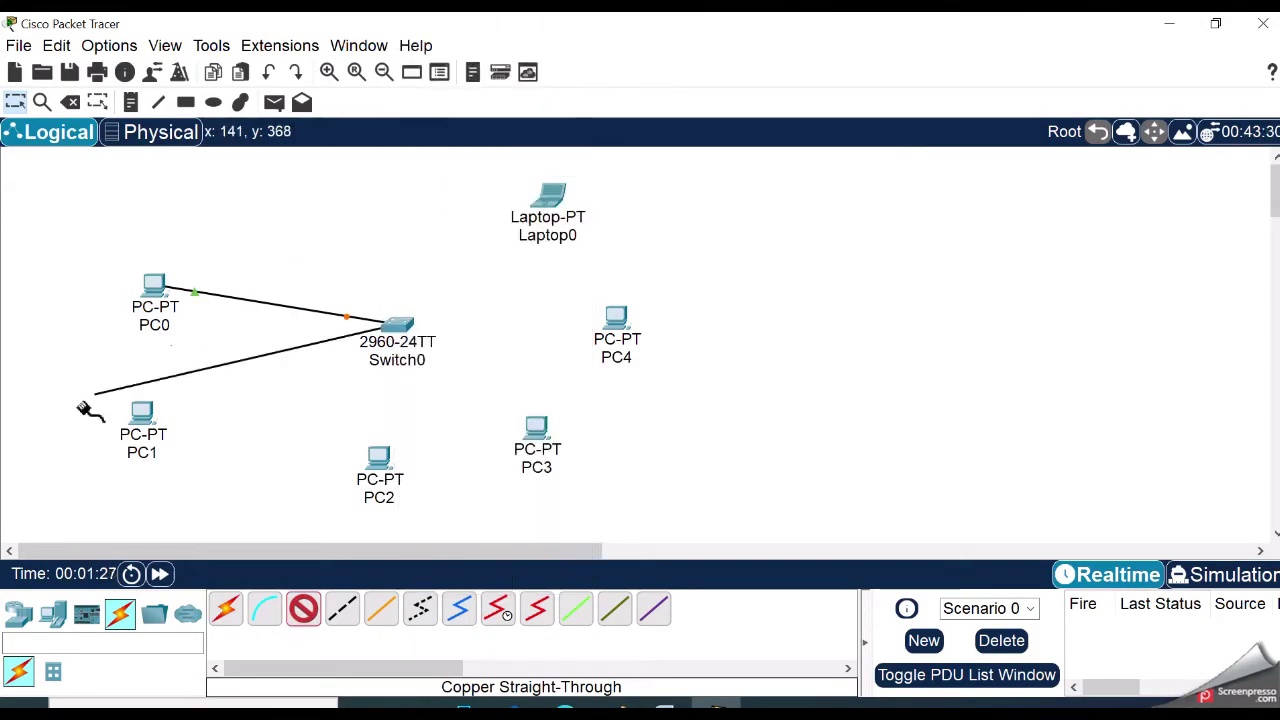
left_click(141, 410)
left_click(222, 496)
Connect PC2 and PC3 to Switch0 with copper straight-through cables on FastEthernet0
left_click(303, 608)
left_click(405, 328)
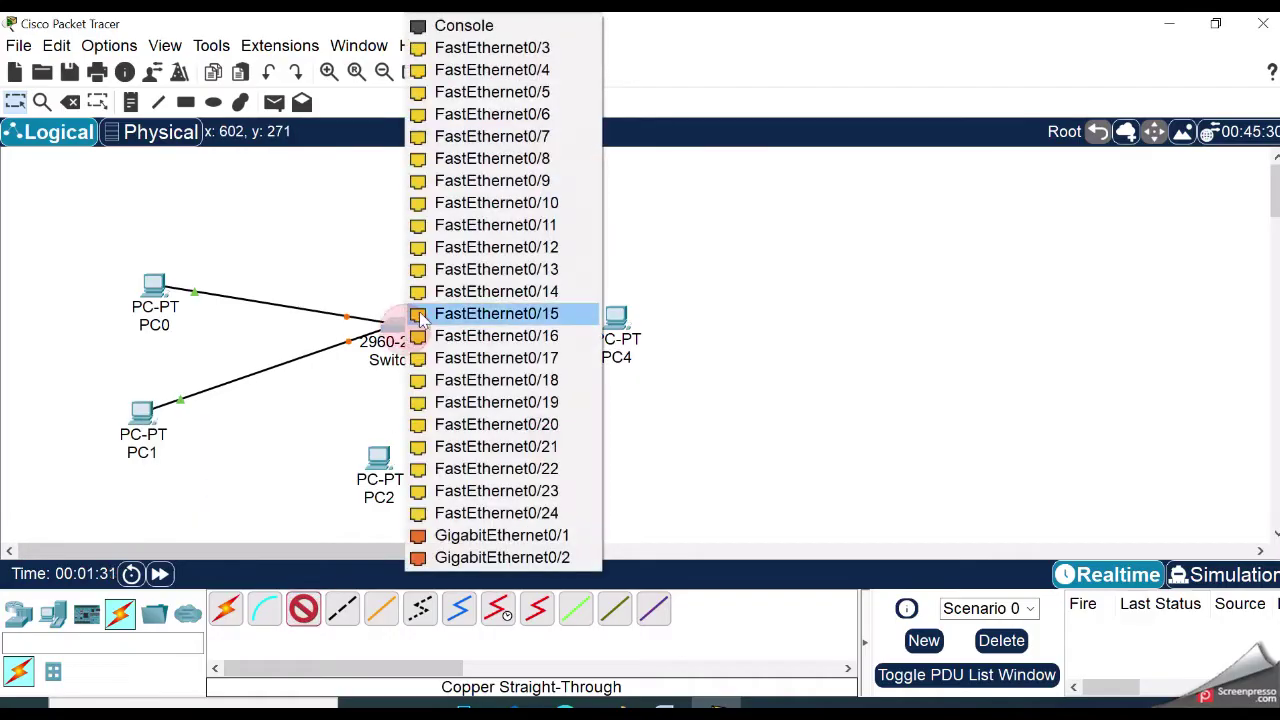
left_click(484, 44)
left_click(374, 457)
left_click(440, 537)
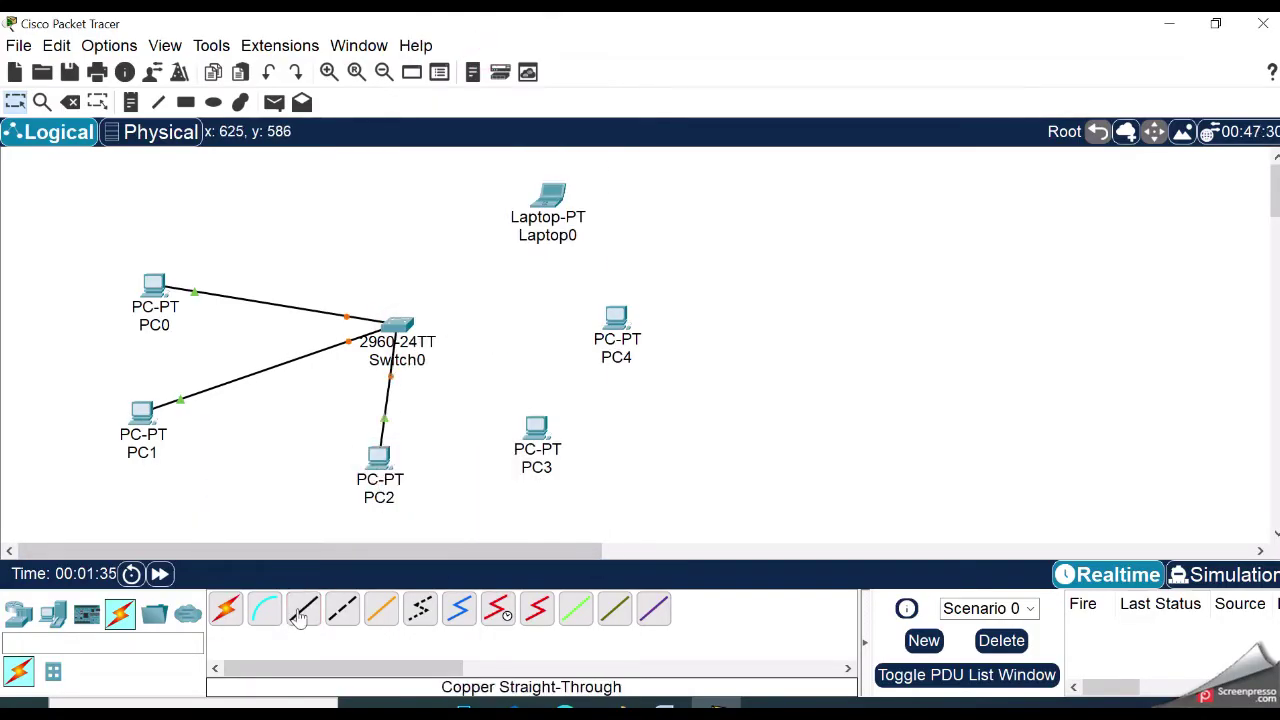
left_click(303, 608)
left_click(400, 330)
left_click(486, 46)
left_click(534, 429)
left_click(598, 504)
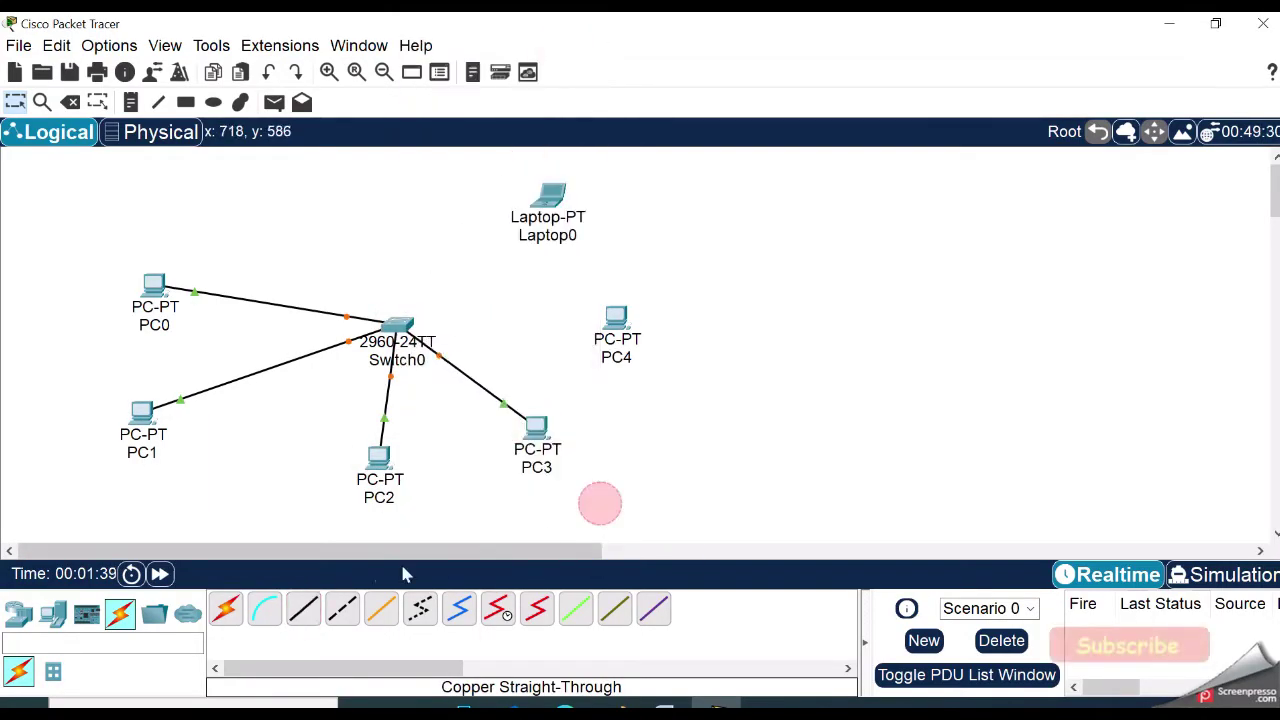
Cable PC4 to Switch0, then shift PC0 and PC1 slightly right
left_click(405, 330)
left_click(486, 46)
left_click(616, 318)
left_click(694, 403)
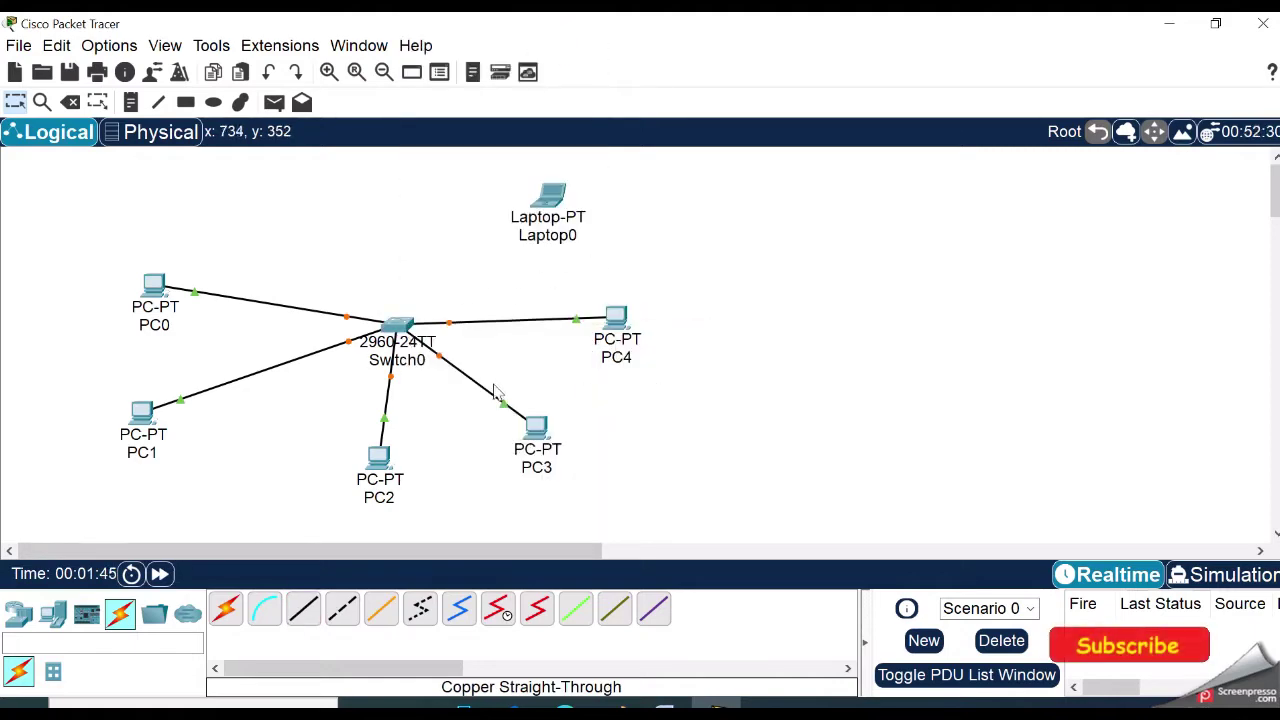
left_click_drag(143, 415, 182, 410)
left_click_drag(160, 286, 178, 294)
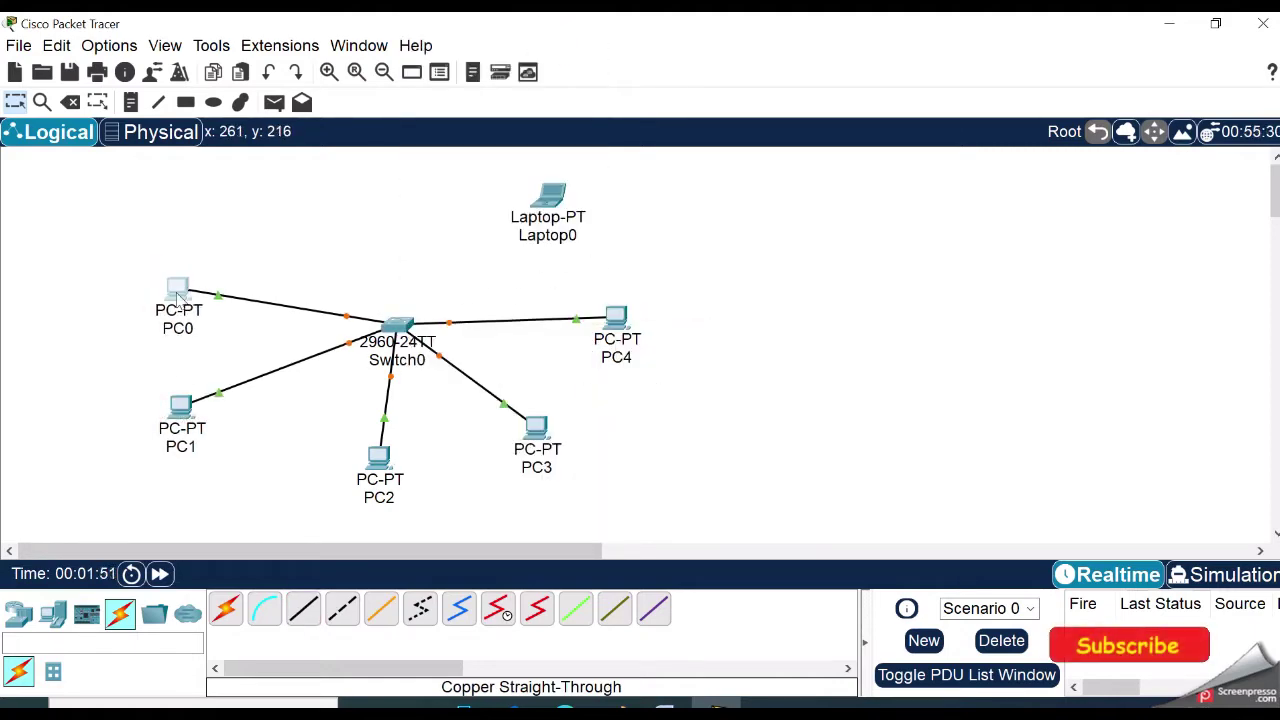
Give PC0 IPv4 address 192.168.1.2 with subnet mask 255.255.255.0
left_click(177, 290)
left_click(635, 62)
left_click(515, 135)
left_click(726, 192)
type("192")
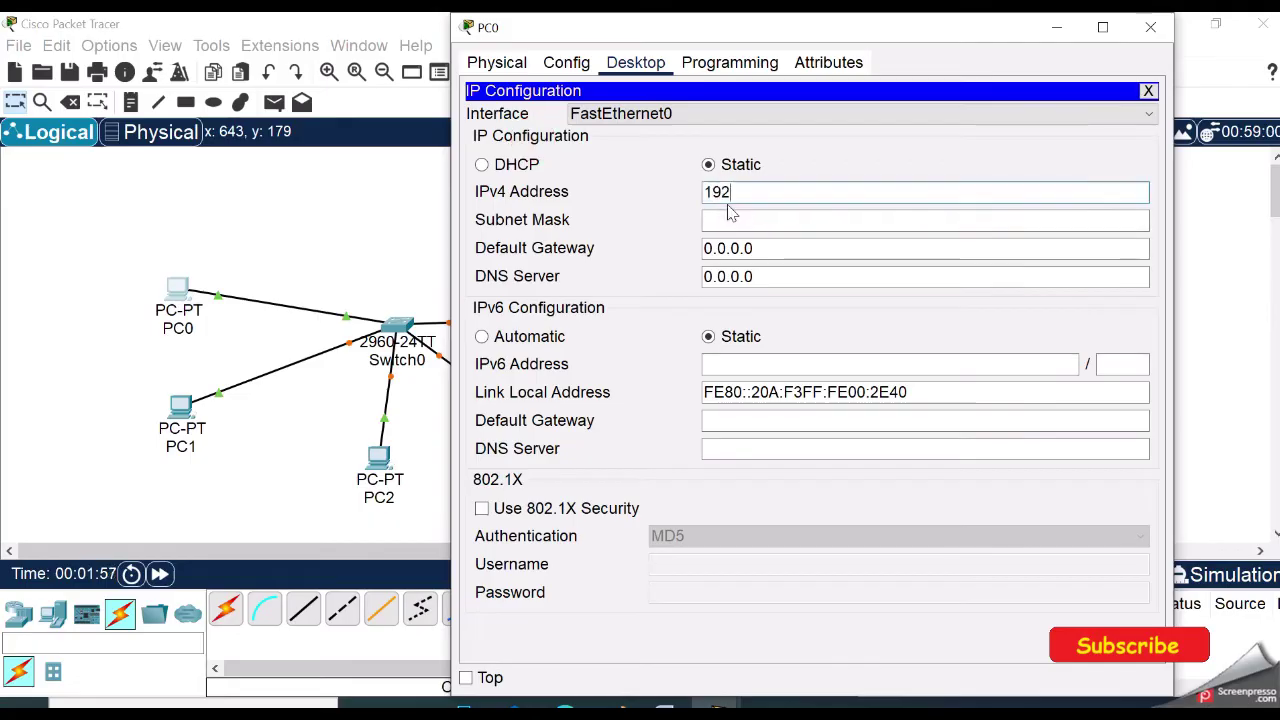
type(".168.1.2")
left_click(730, 219)
left_click(1148, 90)
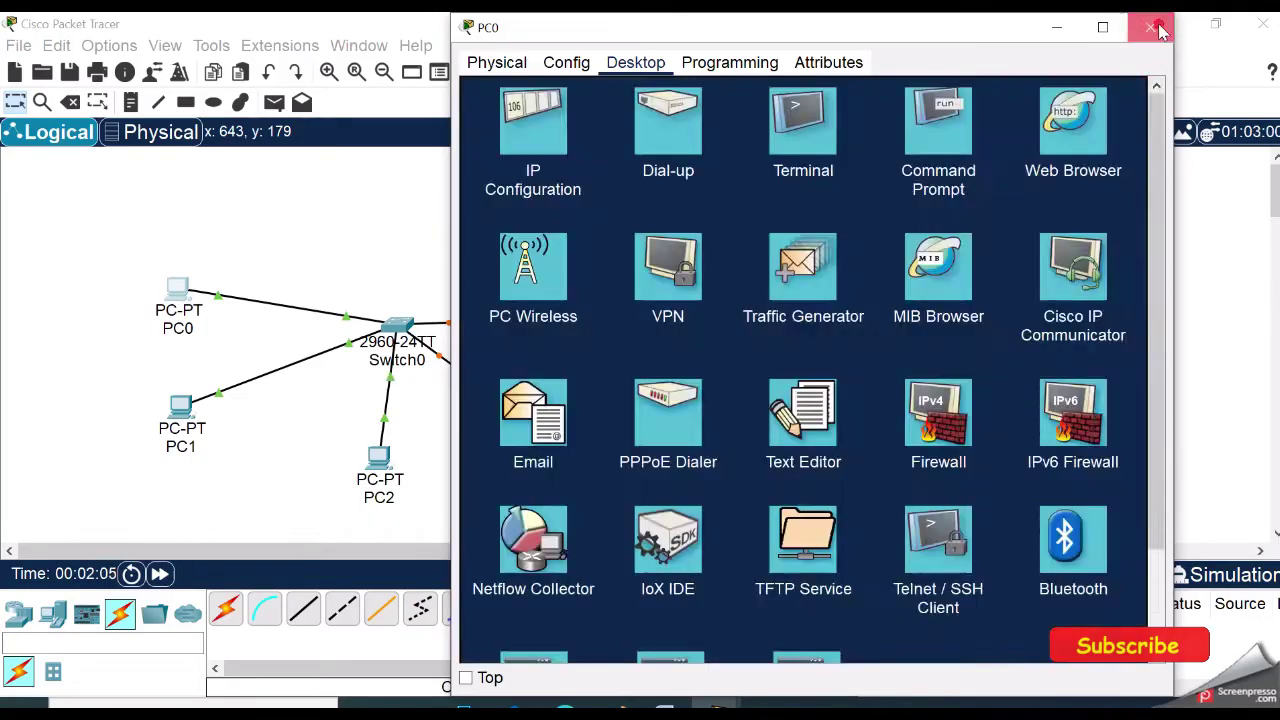
left_click(1150, 27)
Give PC1 IPv4 address 192.168.1.3 with subnet mask 255.255.255.0
left_click(180, 405)
left_click(635, 190)
left_click(515, 263)
left_click(706, 320)
type("192.16")
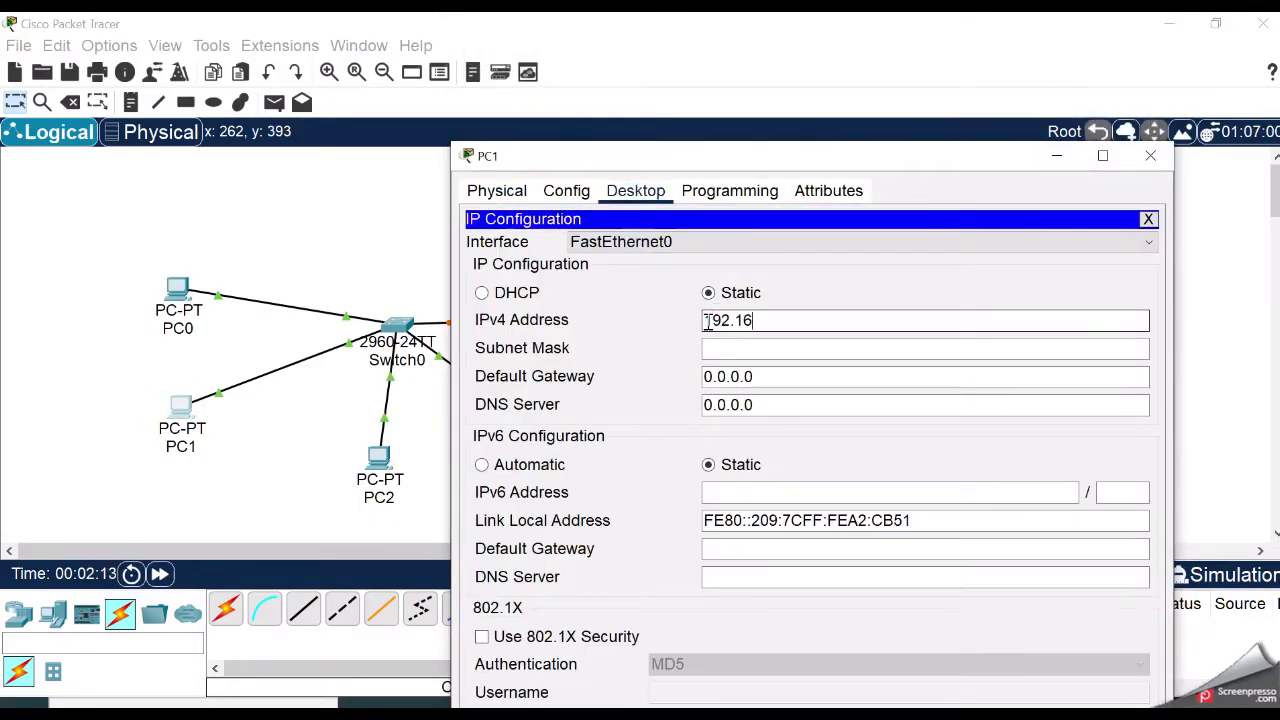
type("8.1.3")
left_click(800, 348)
left_click(1148, 218)
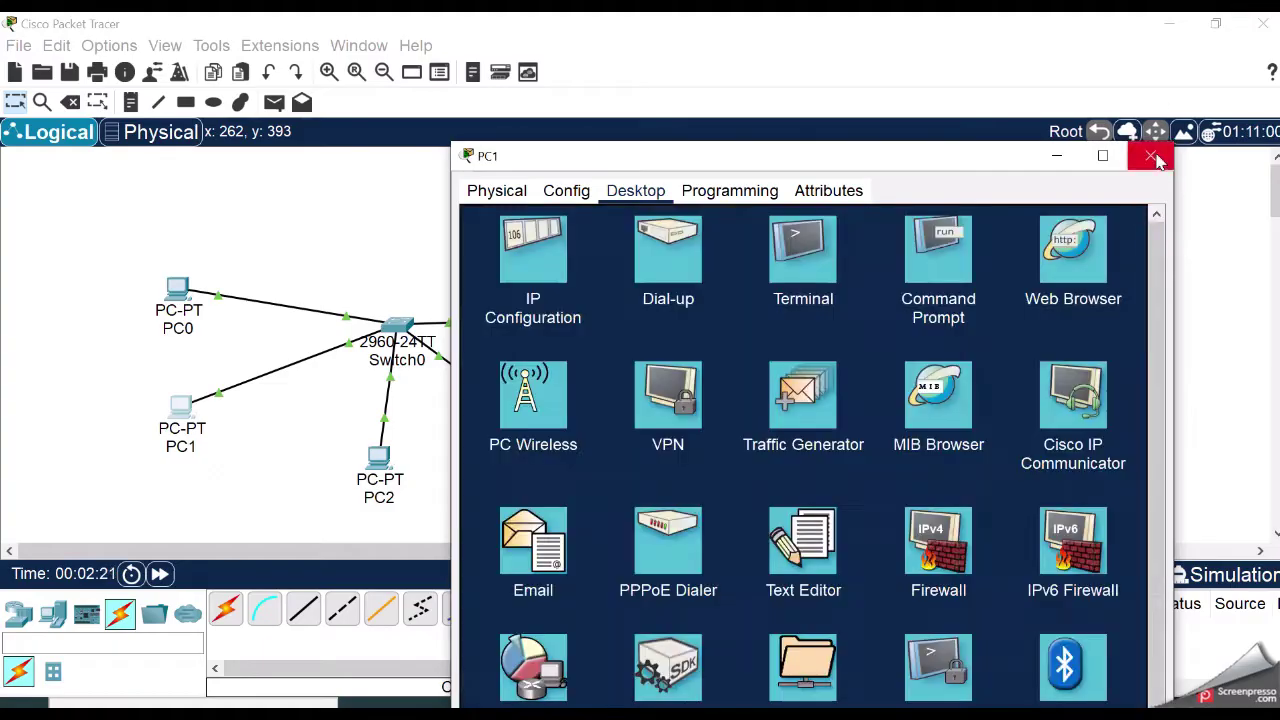
left_click(1150, 155)
Give PC2 IPv4 address 192.168.1.4 with subnet mask 255.255.255.0
left_click(378, 458)
left_click(635, 62)
left_click(515, 135)
left_click(740, 191)
type("192.168.1.4")
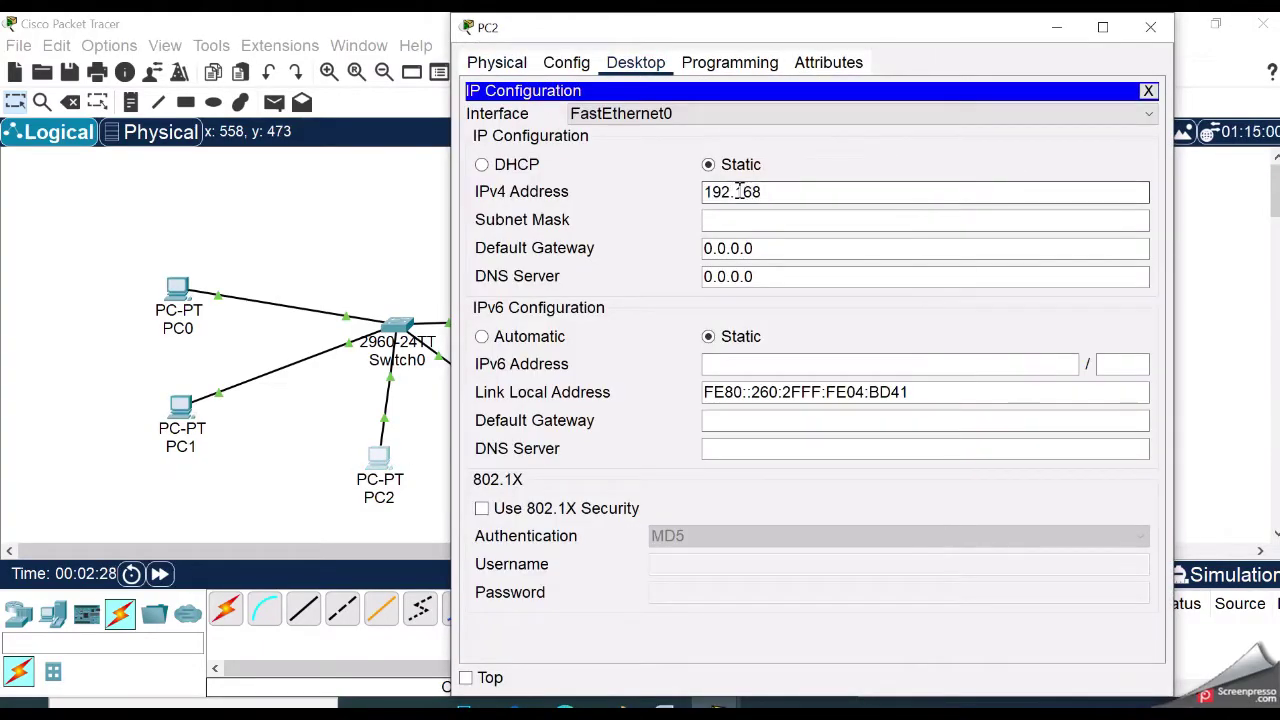
left_click(793, 218)
left_click(1148, 90)
left_click(1150, 27)
Give PC3 IPv4 address 192.168.1.5 with subnet mask 255.255.255.0
left_click(534, 421)
left_click(635, 62)
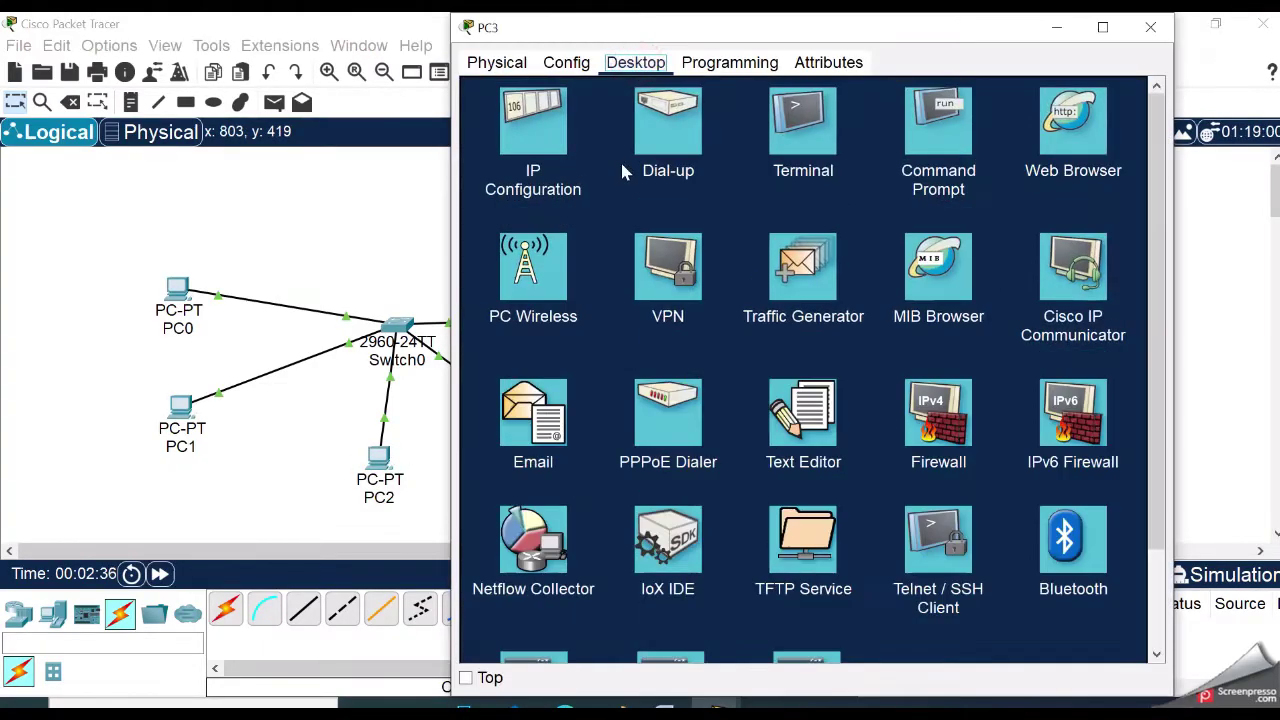
left_click(515, 135)
left_click(770, 191)
type("192.168.1.5")
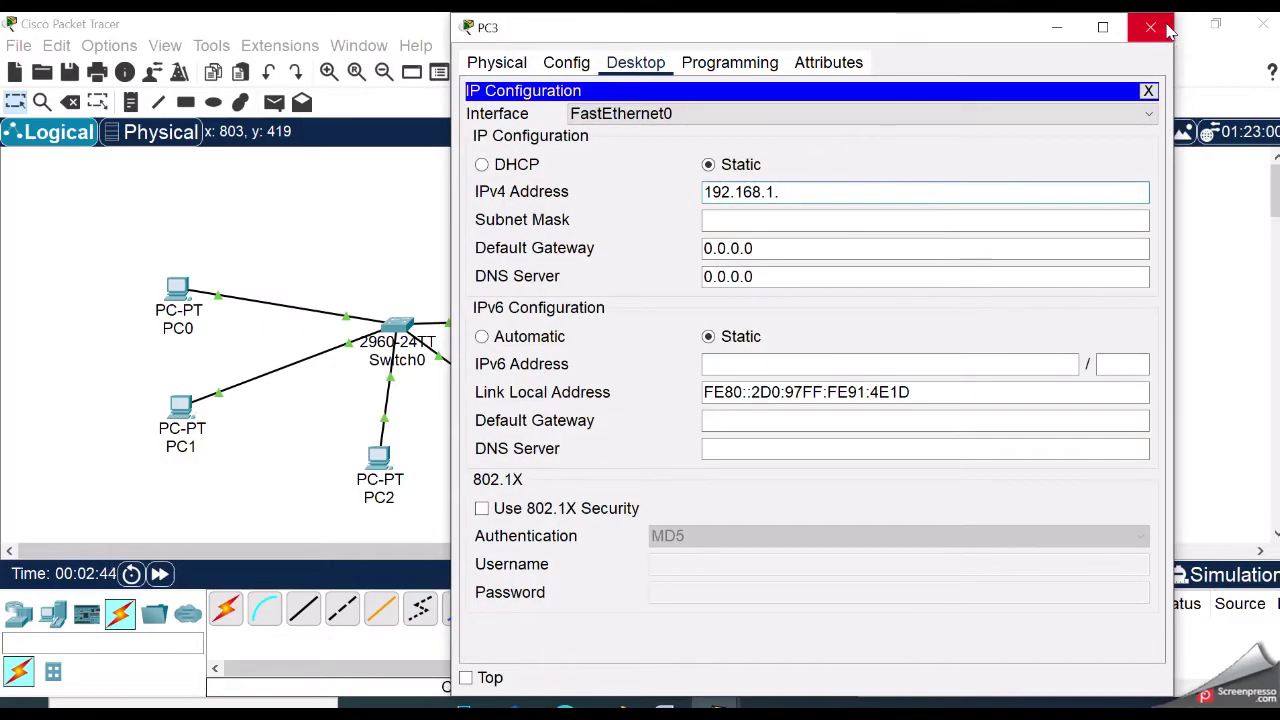
left_click(800, 220)
left_click(1148, 90)
left_click(1150, 27)
Set PC4's IPv4 address to 192.168.1.6 with subnet mask 255.255.255.0
left_click(662, 254)
left_click(635, 190)
left_click(515, 263)
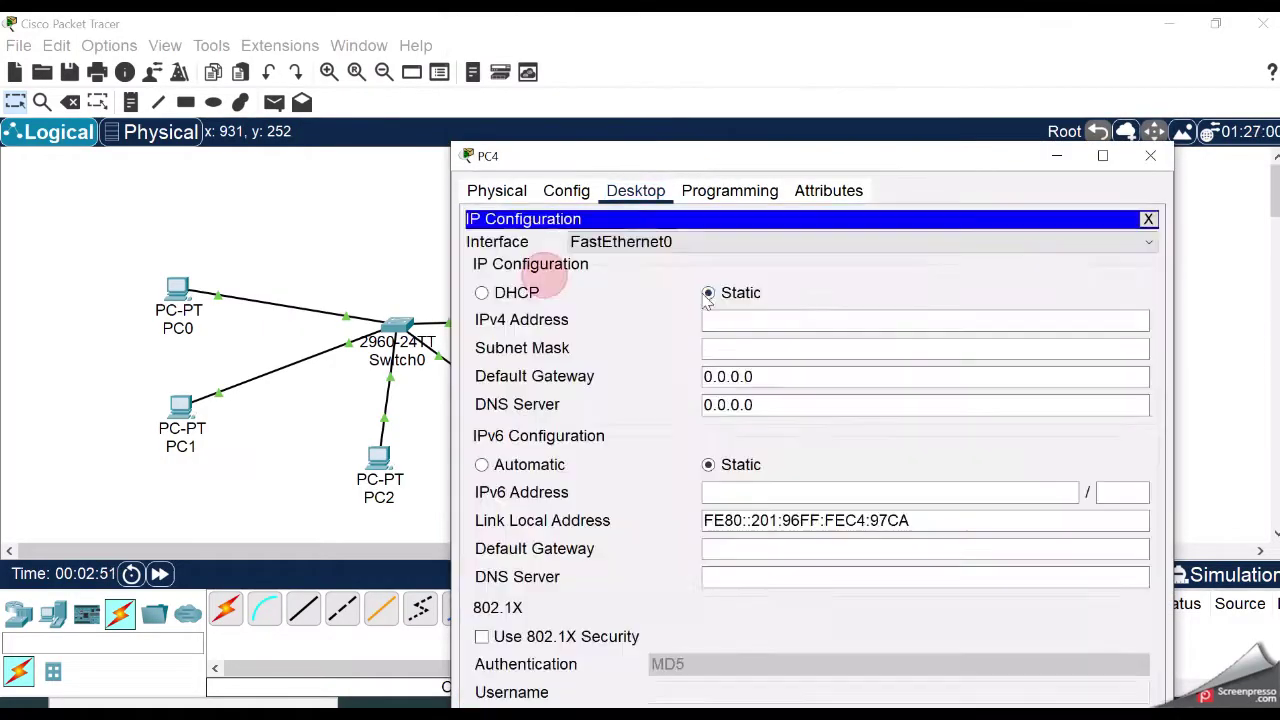
left_click(724, 320)
type("192.168.1.6")
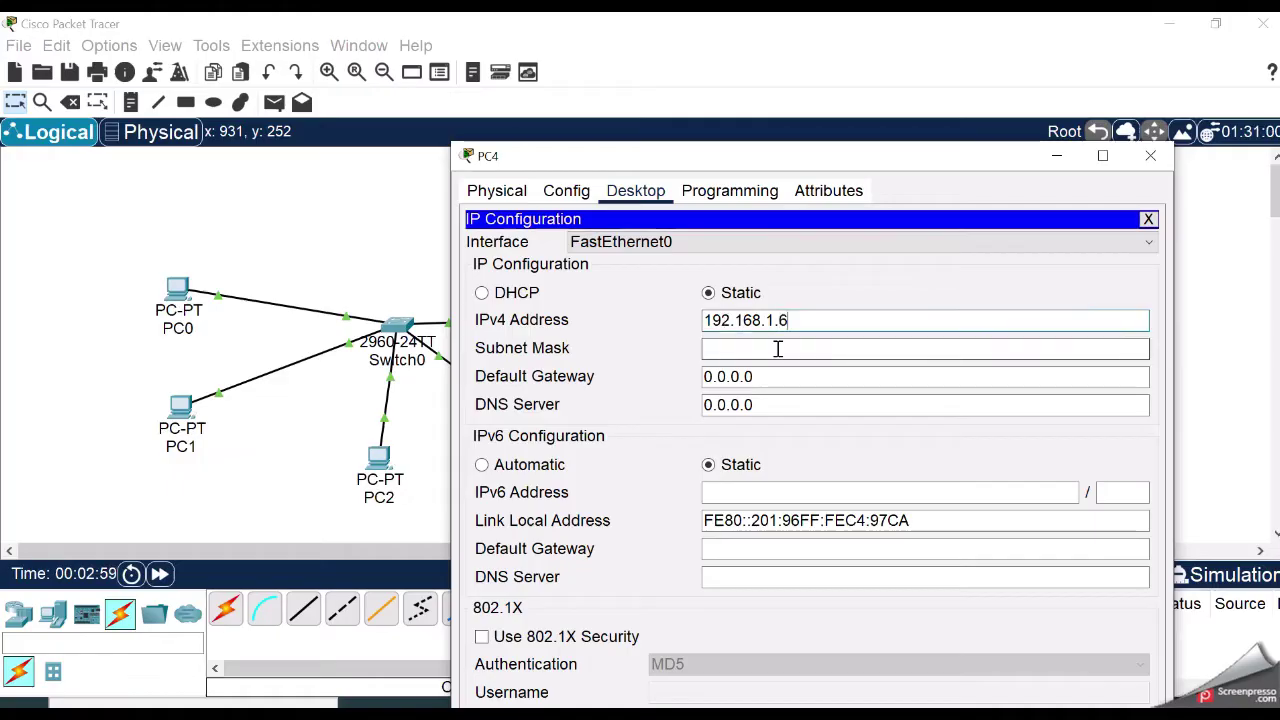
left_click(777, 346)
Close PC4's windows, then give Laptop0 IPv4 192.168.1.7 with mask 255.255.255.0
left_click(1148, 218)
left_click(1155, 158)
left_click(543, 200)
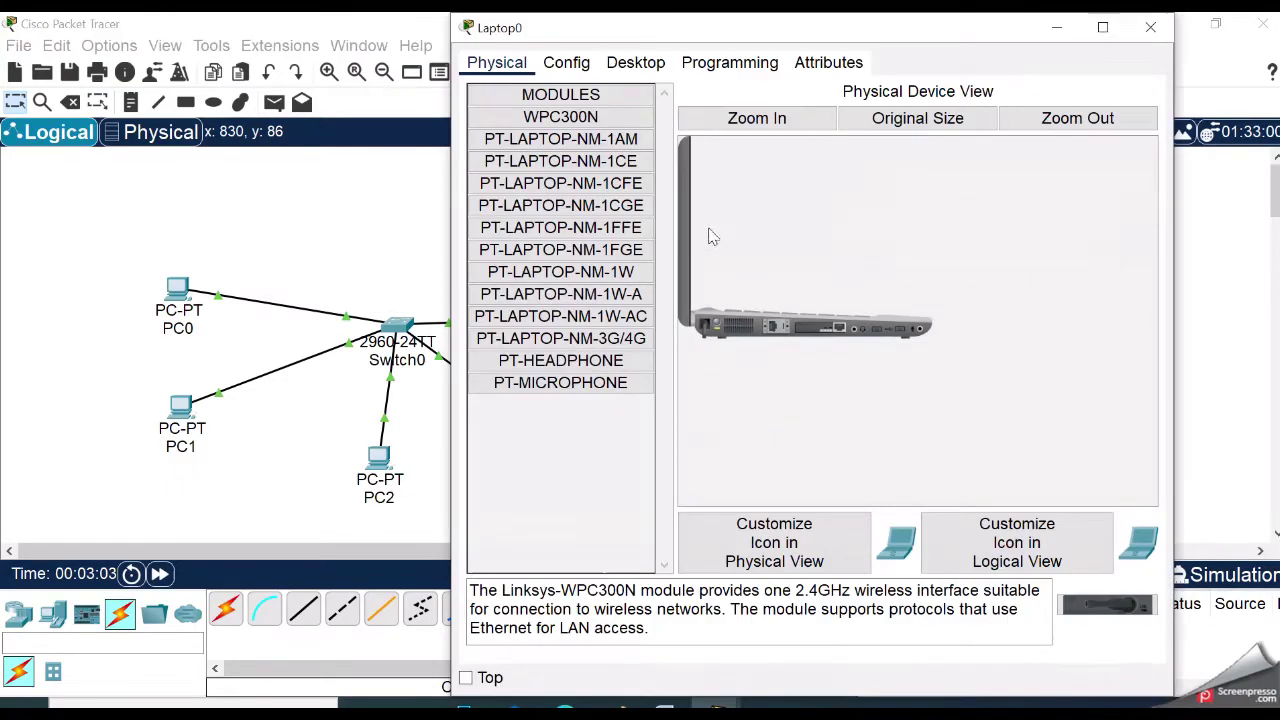
left_click(635, 62)
left_click(533, 130)
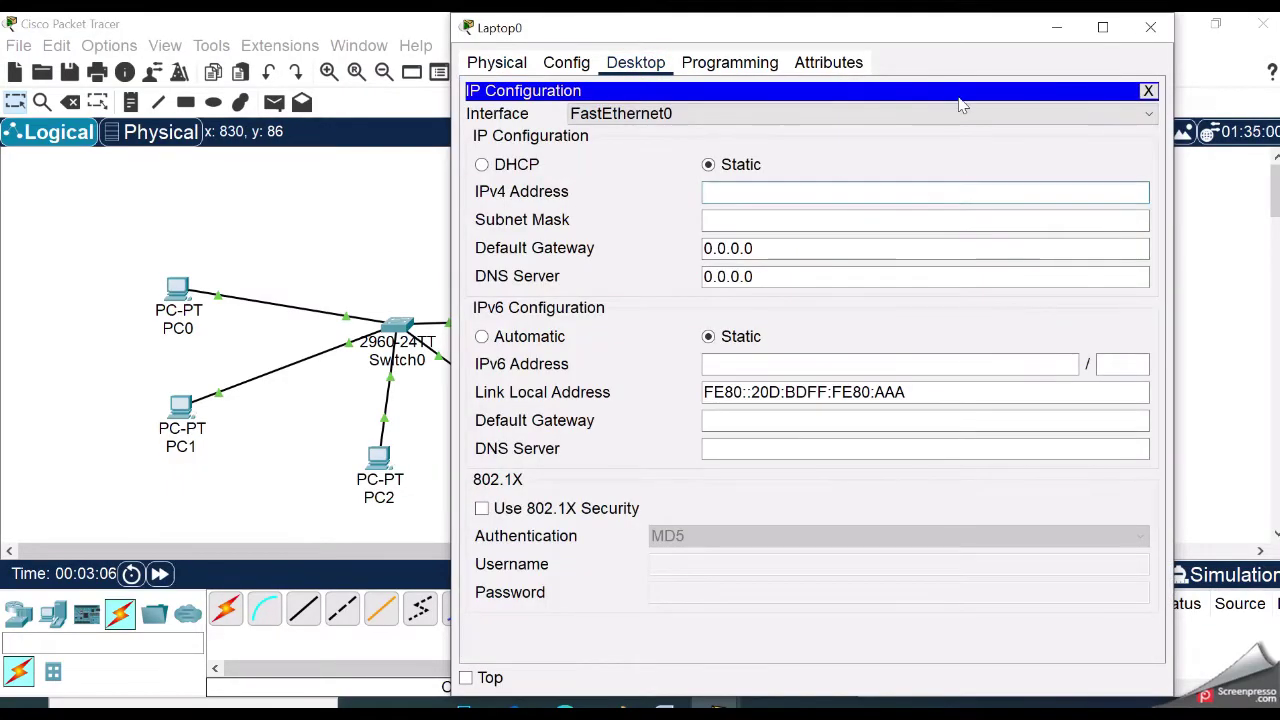
type("192.168.1.7")
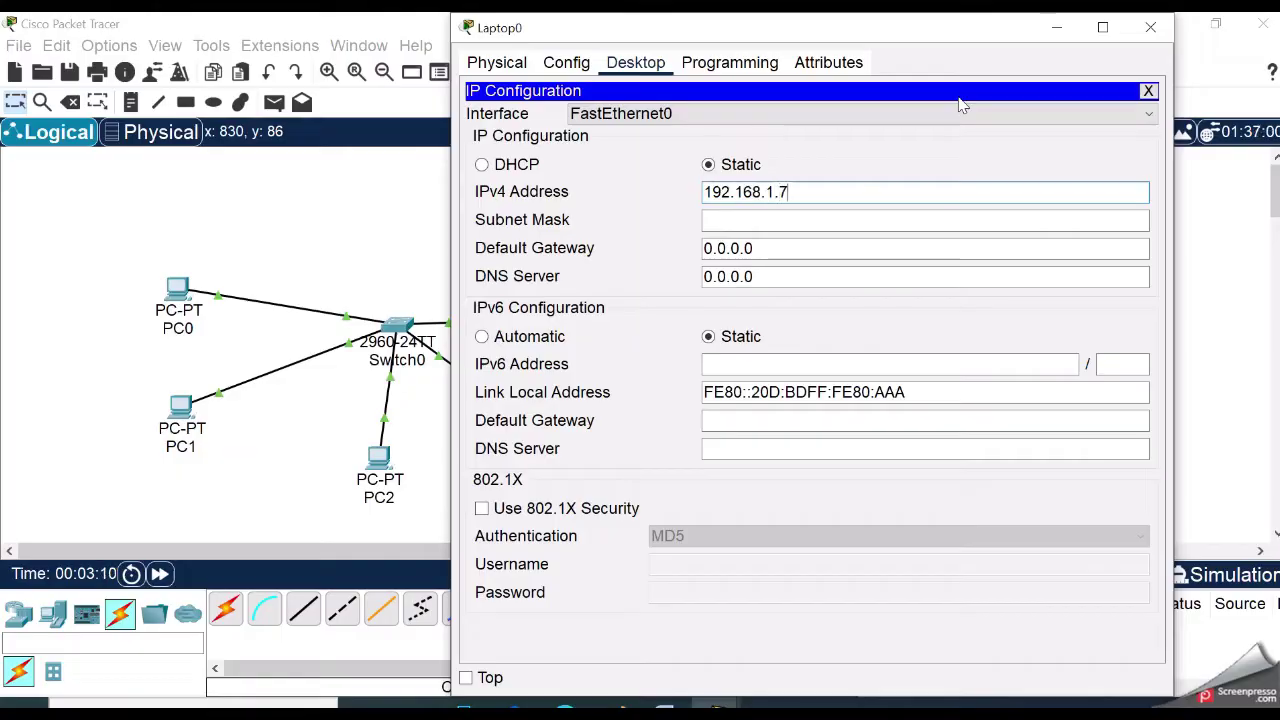
key("Tab")
left_click(1148, 91)
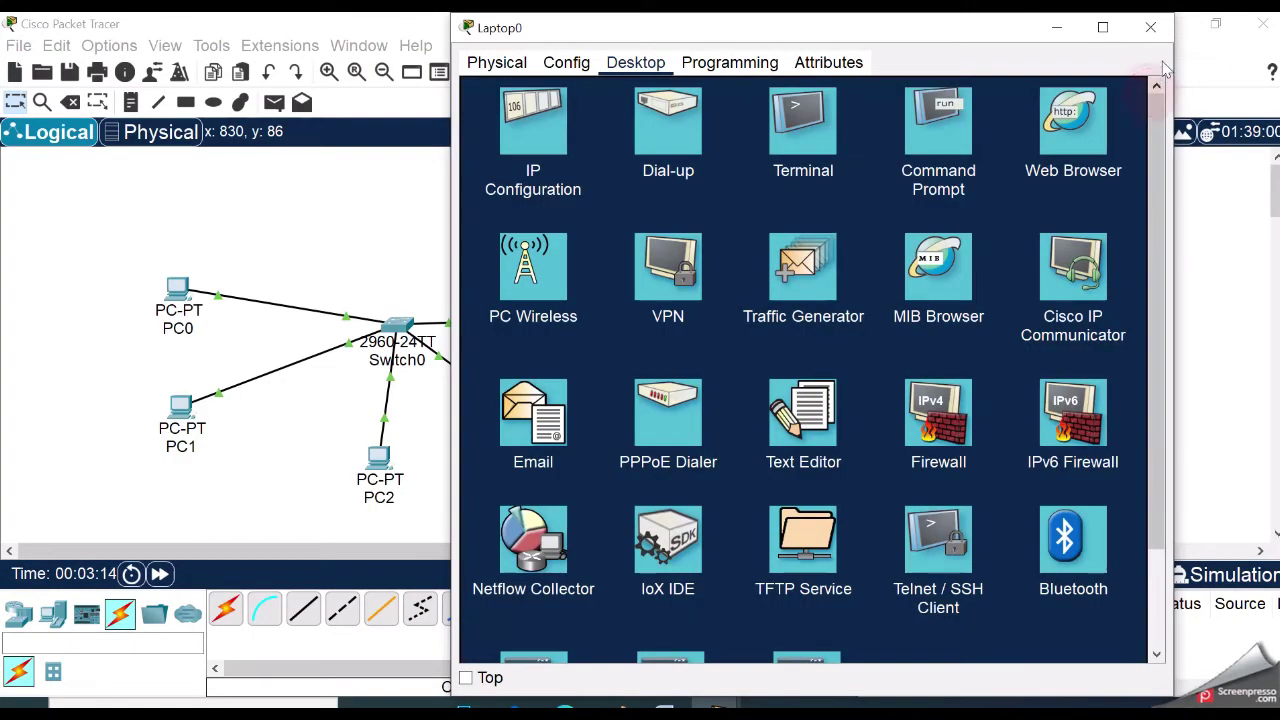
left_click(1150, 27)
left_click(823, 316)
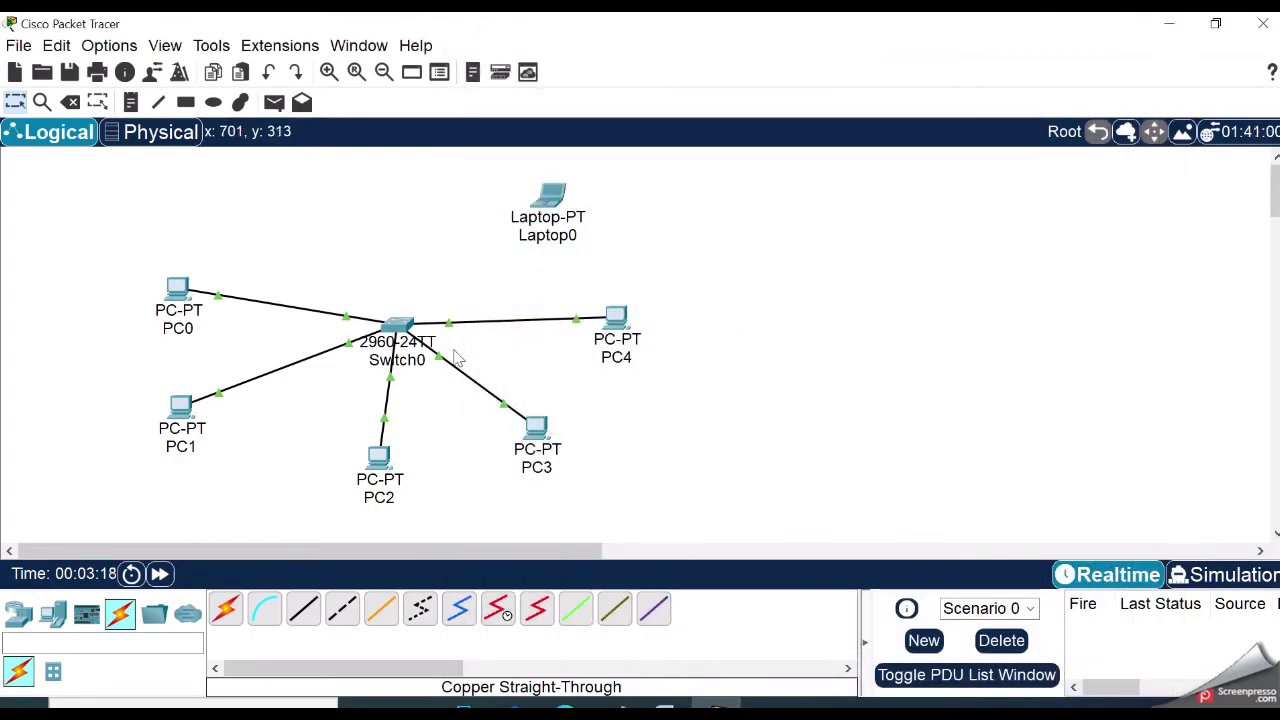
In Switch0's CLI, run enable and configure terminal to reach global configuration mode
left_click(398, 327)
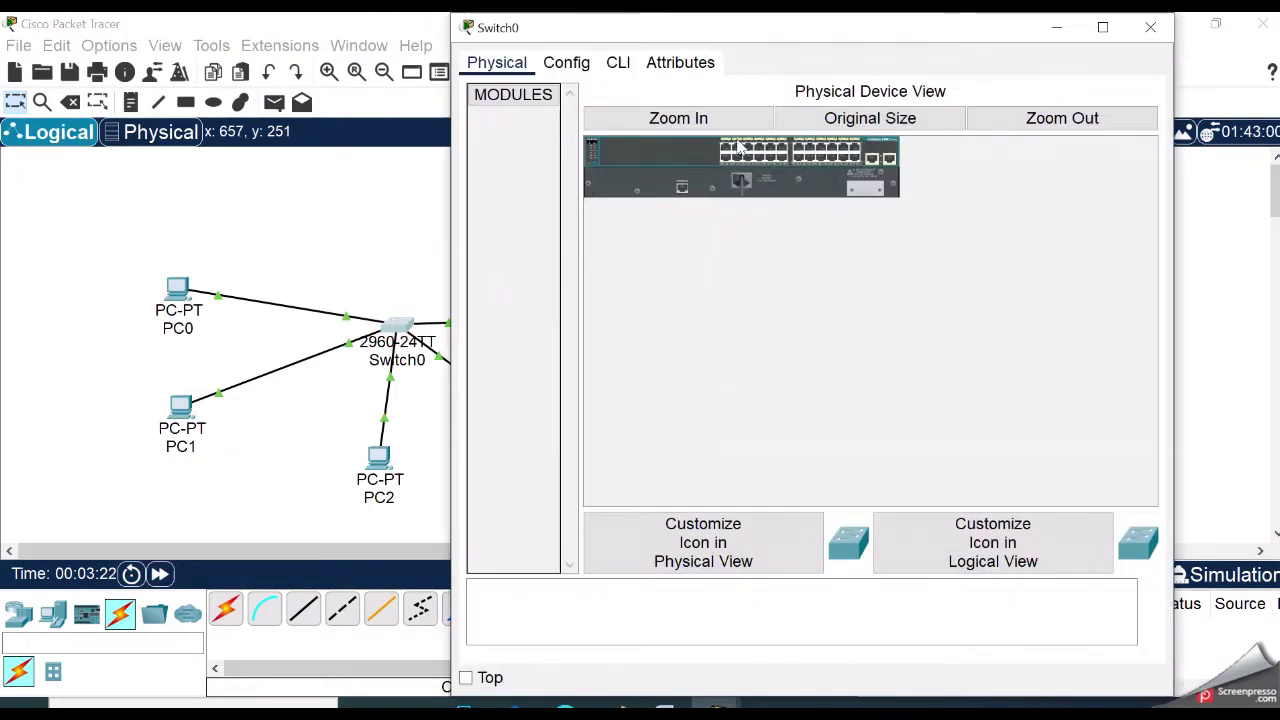
left_click(618, 62)
key("Return")
key("Return")
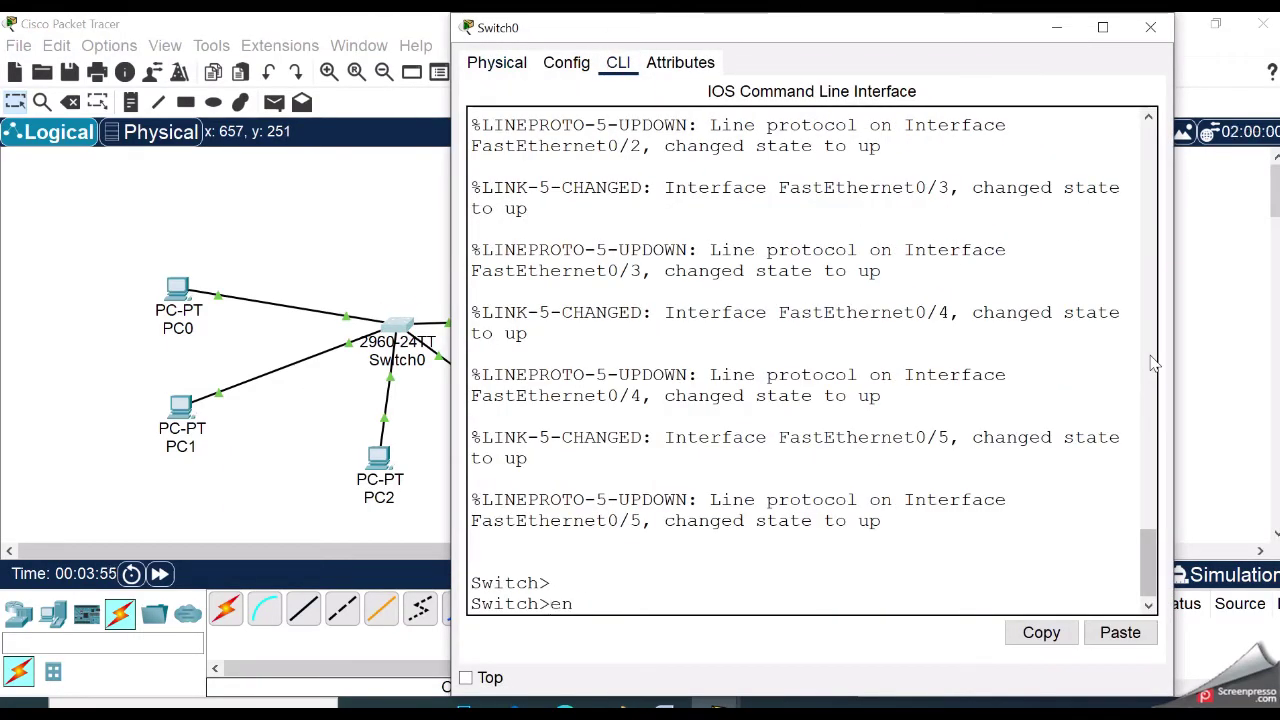
type("en")
key("Return")
type("conf")
key("Tab")
type("ter")
key("Tab")
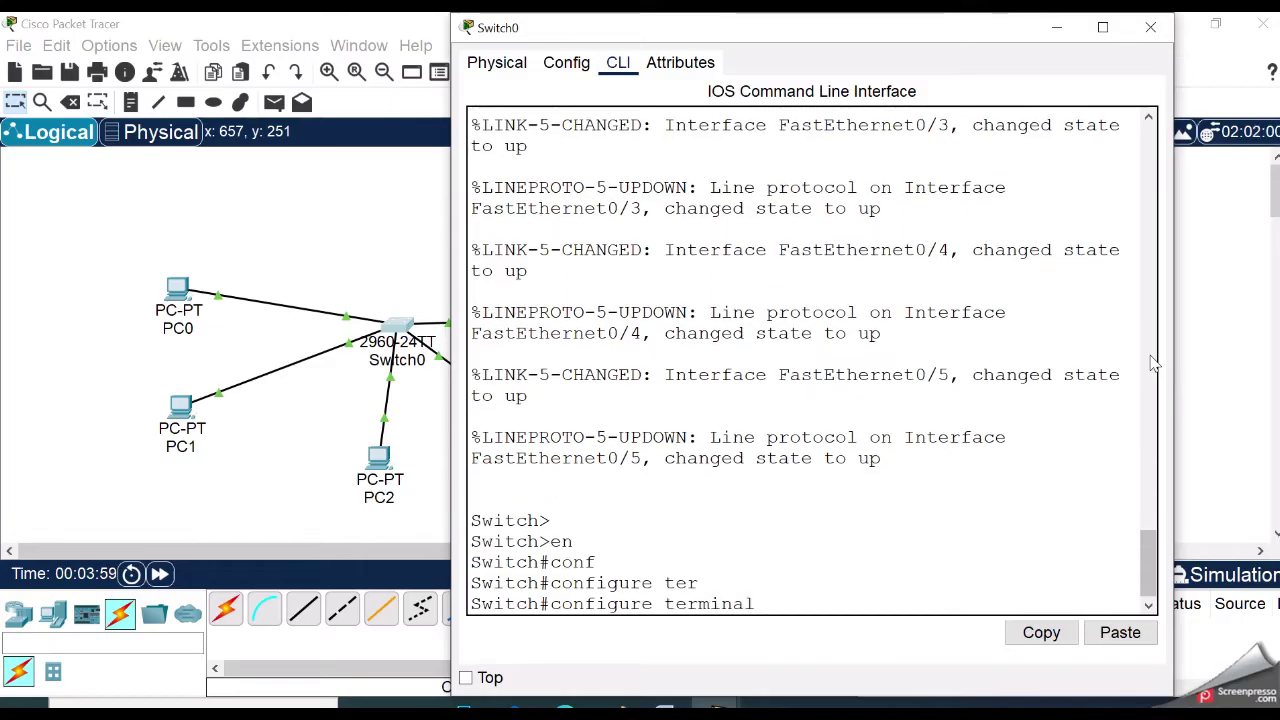
key("Return")
Select interface range FastEthernet0/1-5 for configuration
type("inte")
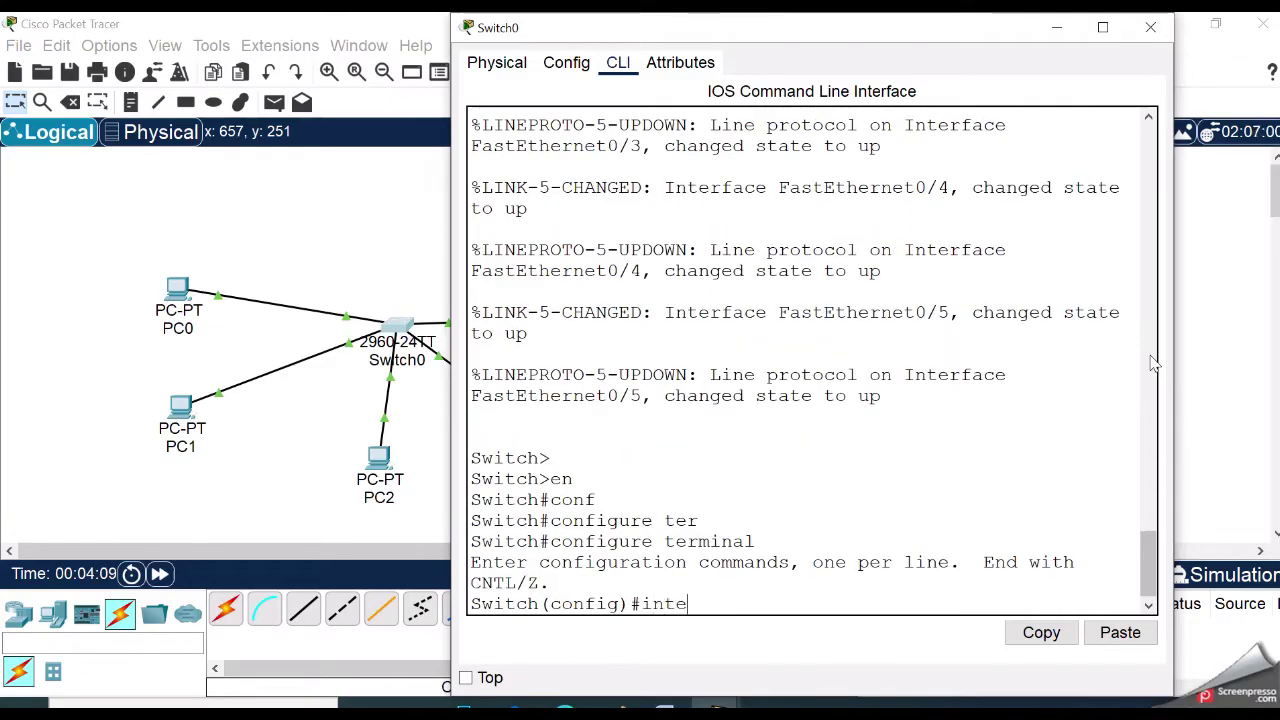
type("r")
key("Tab")
type("ra")
key("Tab")
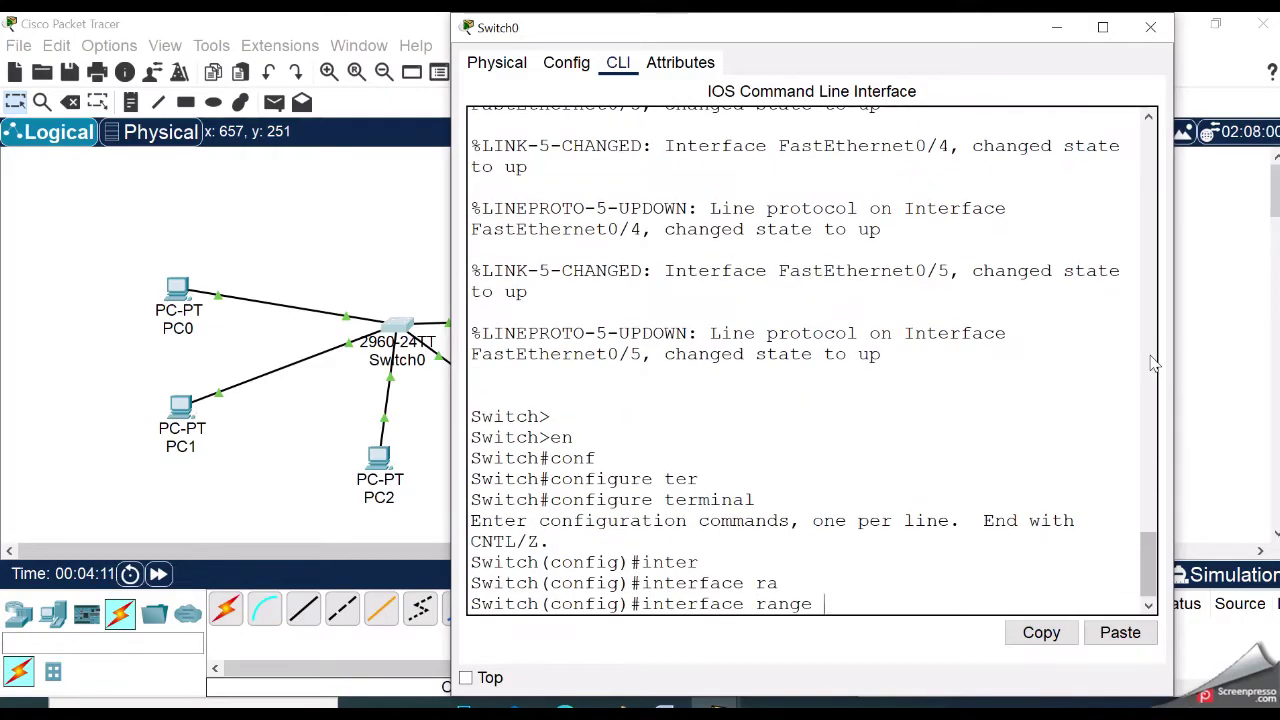
type("fas")
key("Tab")
type("0")
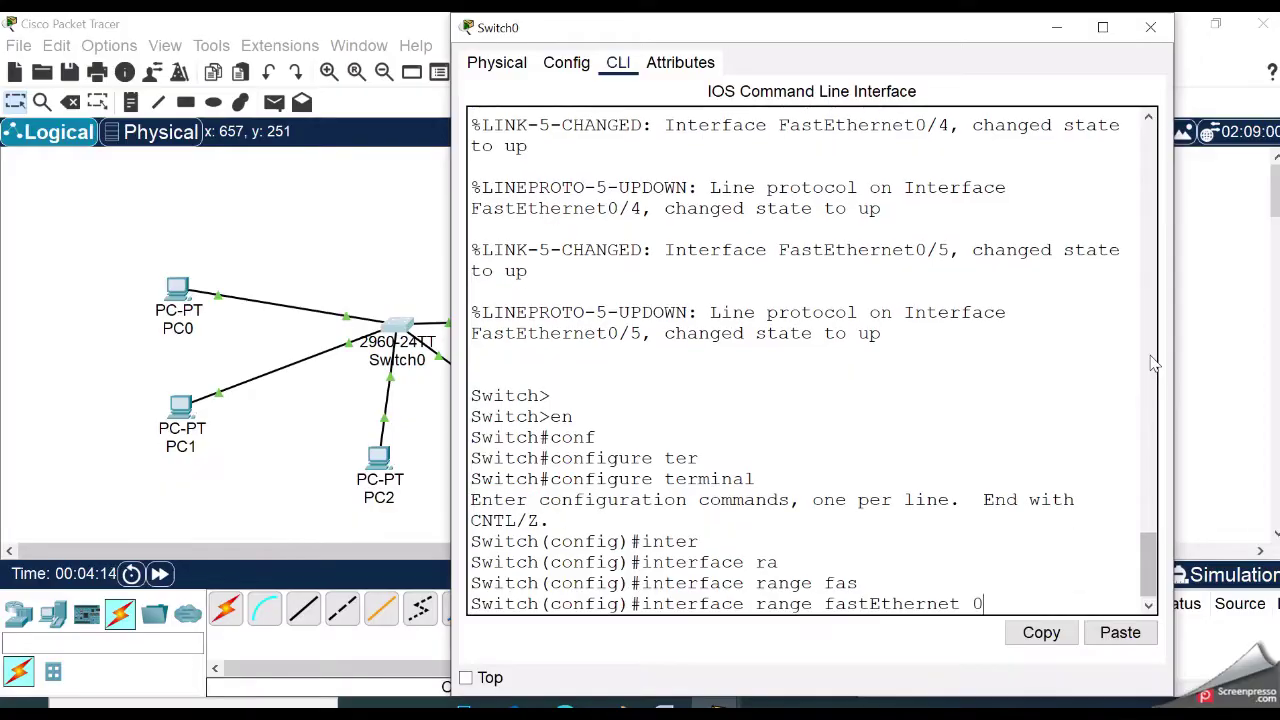
type("/1-5")
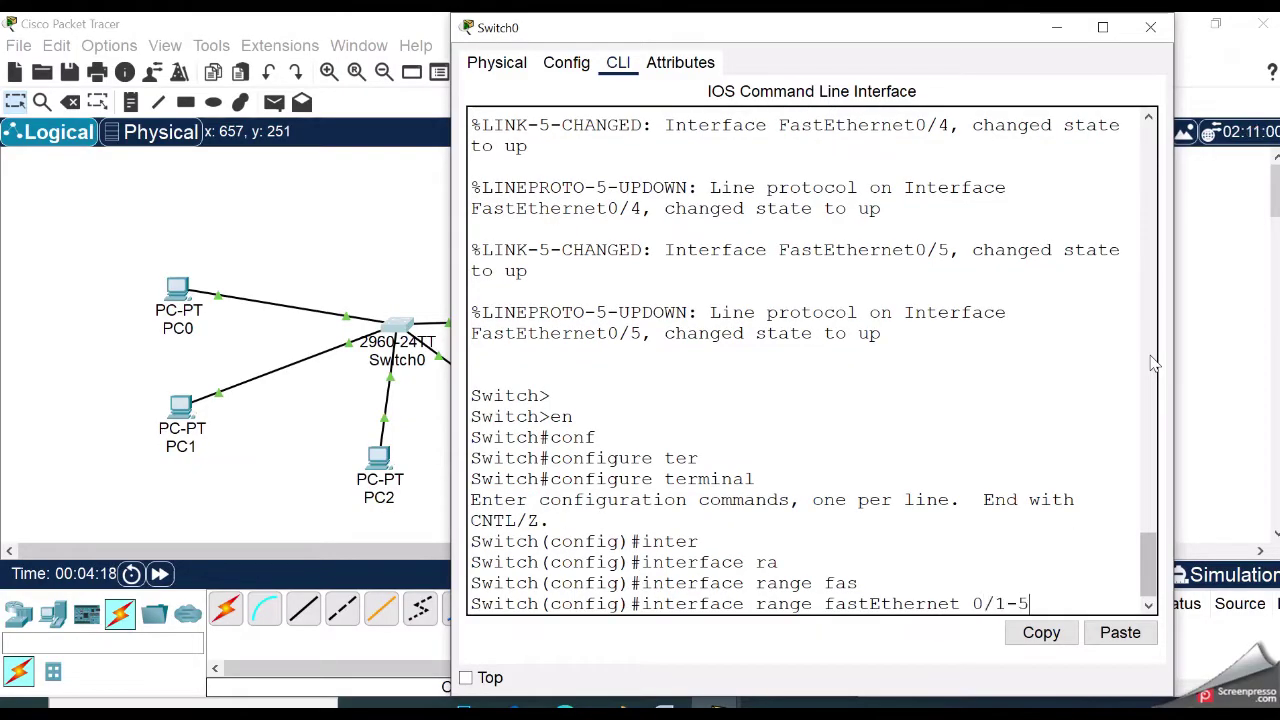
key("Return")
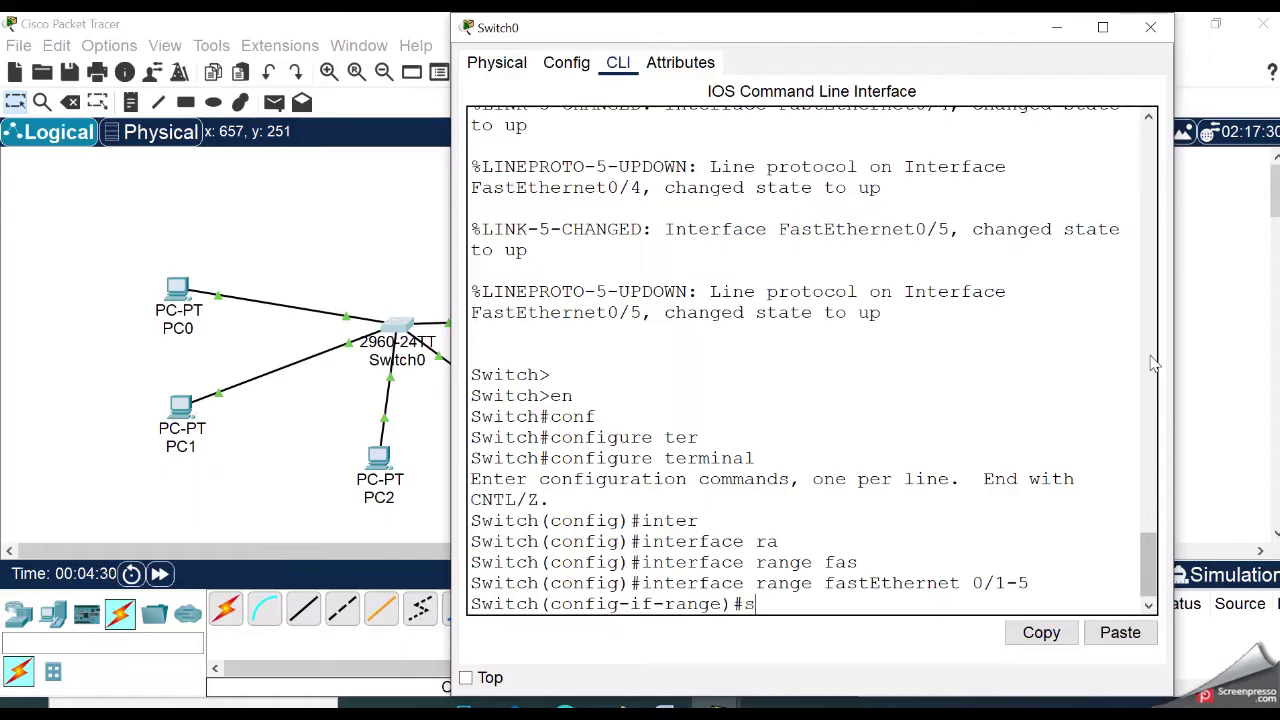
Try switchport port-security on the range and inspect the rejection for dynamic ports
type("w")
key("Tab")
type("port")
key("Tab")
key("Return")
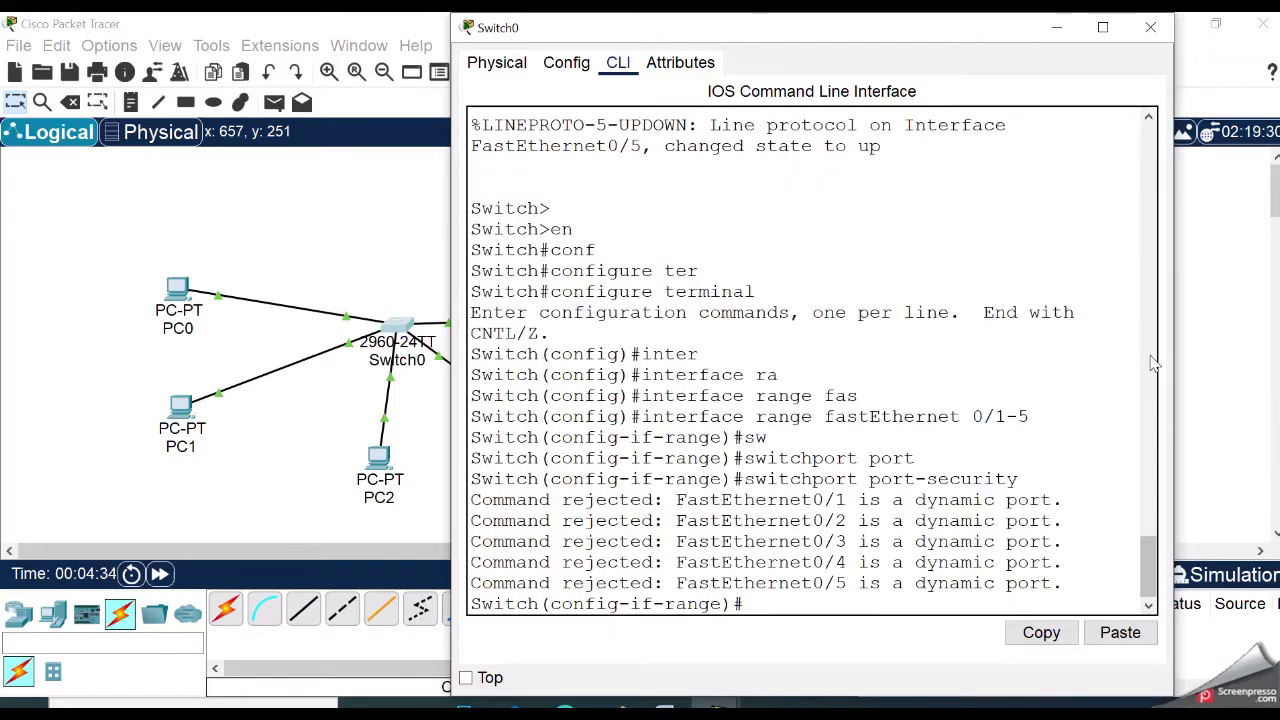
left_click_drag(700, 499, 1094, 449)
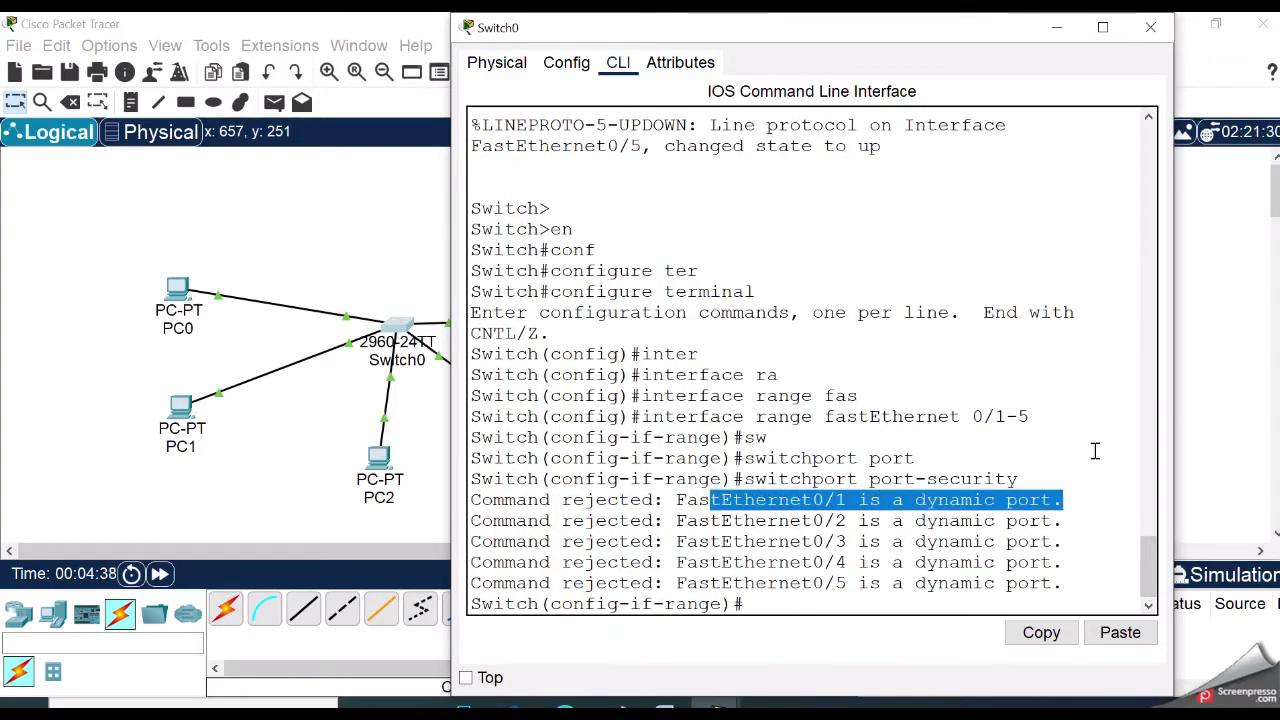
left_click(1094, 449)
left_click_drag(677, 500, 1068, 498)
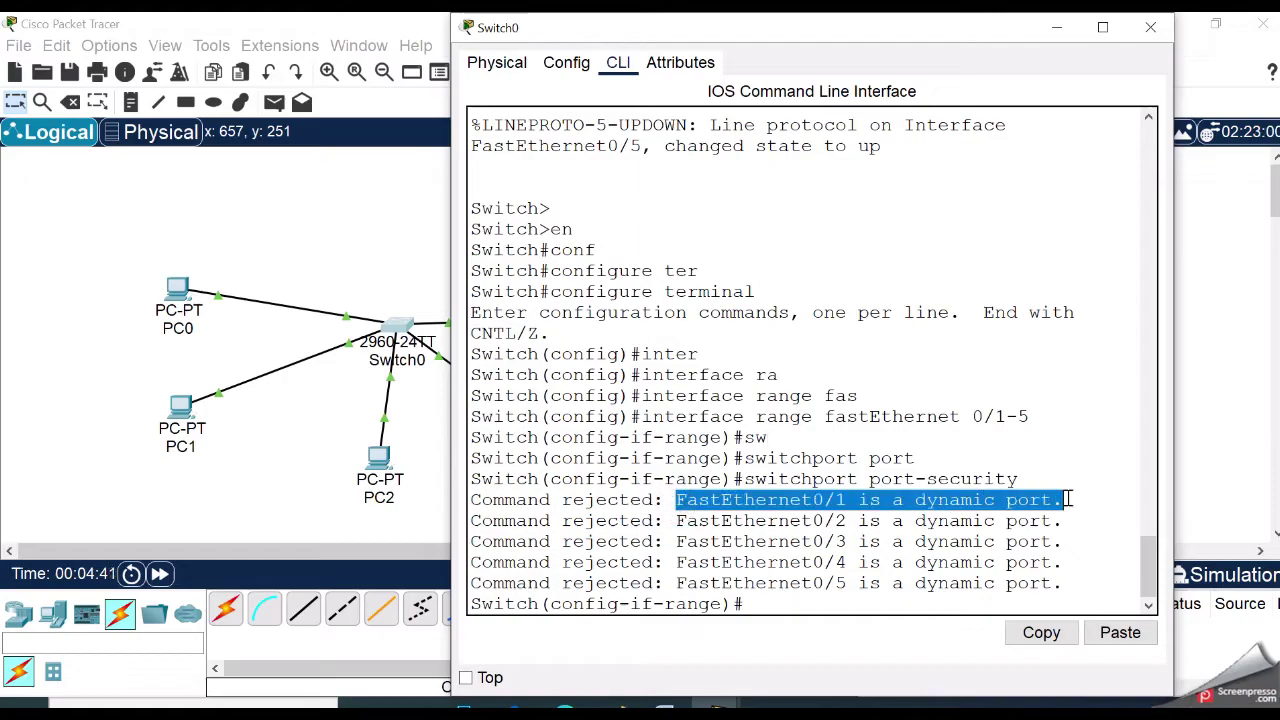
left_click(805, 603)
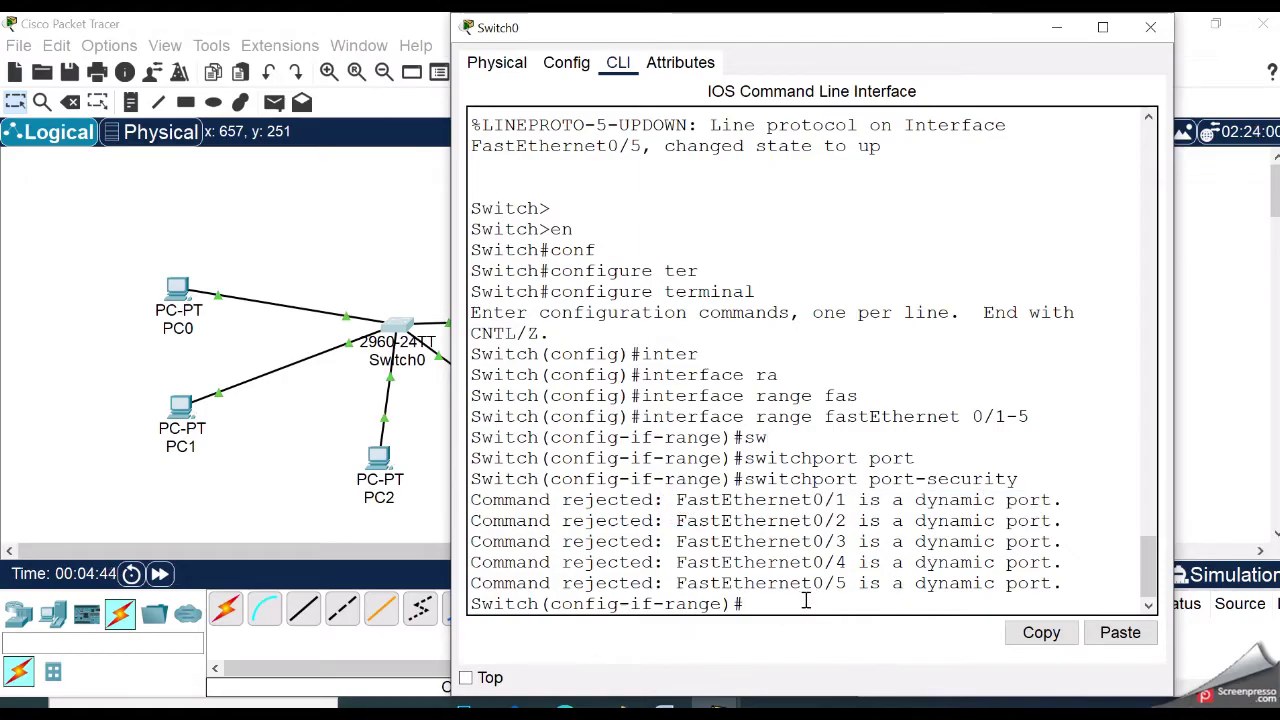
Apply switchport mode access to ports Fa0/1–5
type("sw")
key("Tab")
type("mod")
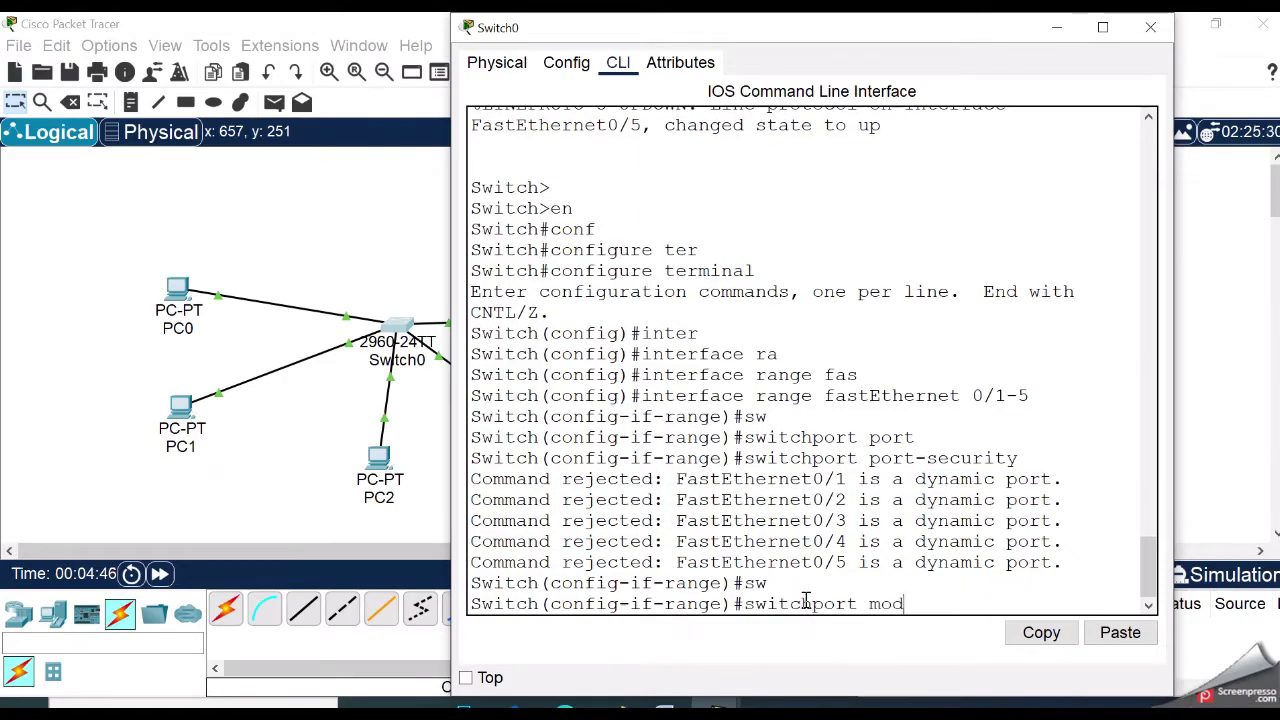
key("Tab")
type("acc")
key("Tab")
key("Return")
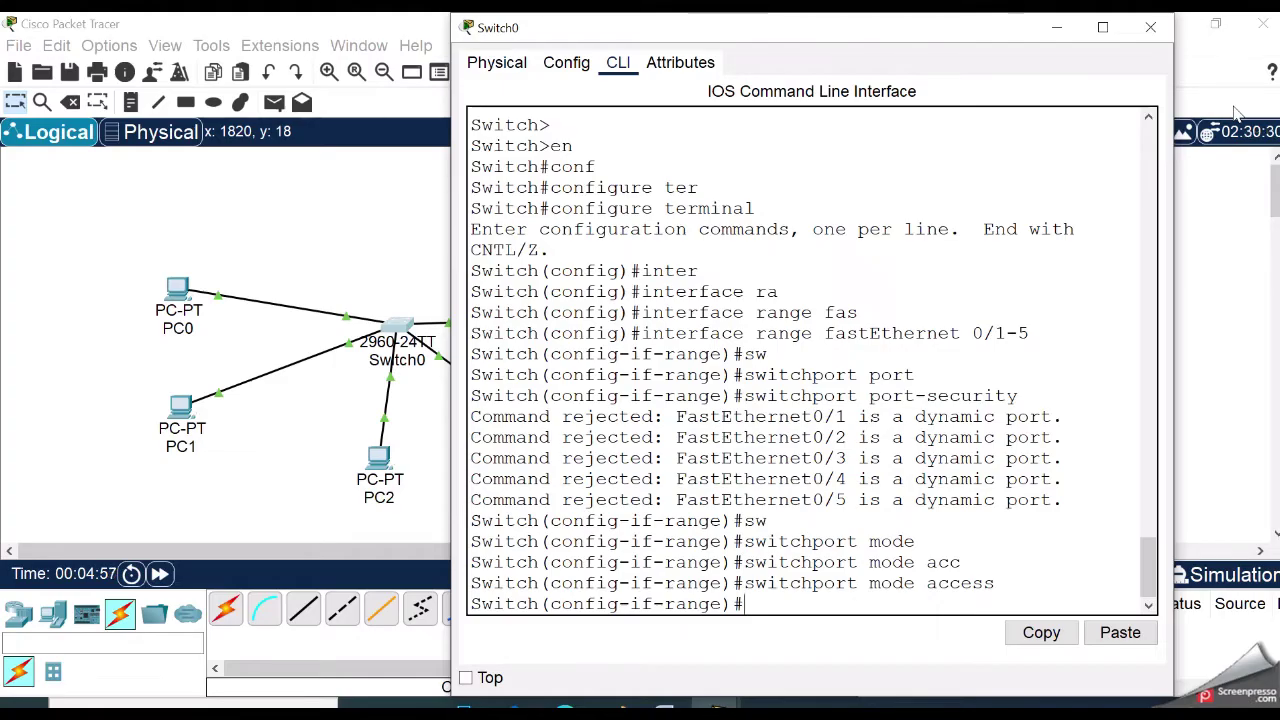
Enable port security on the selected ports with switchport port-security
type("sw")
key("Tab")
type("port")
key("Tab")
key("Return")
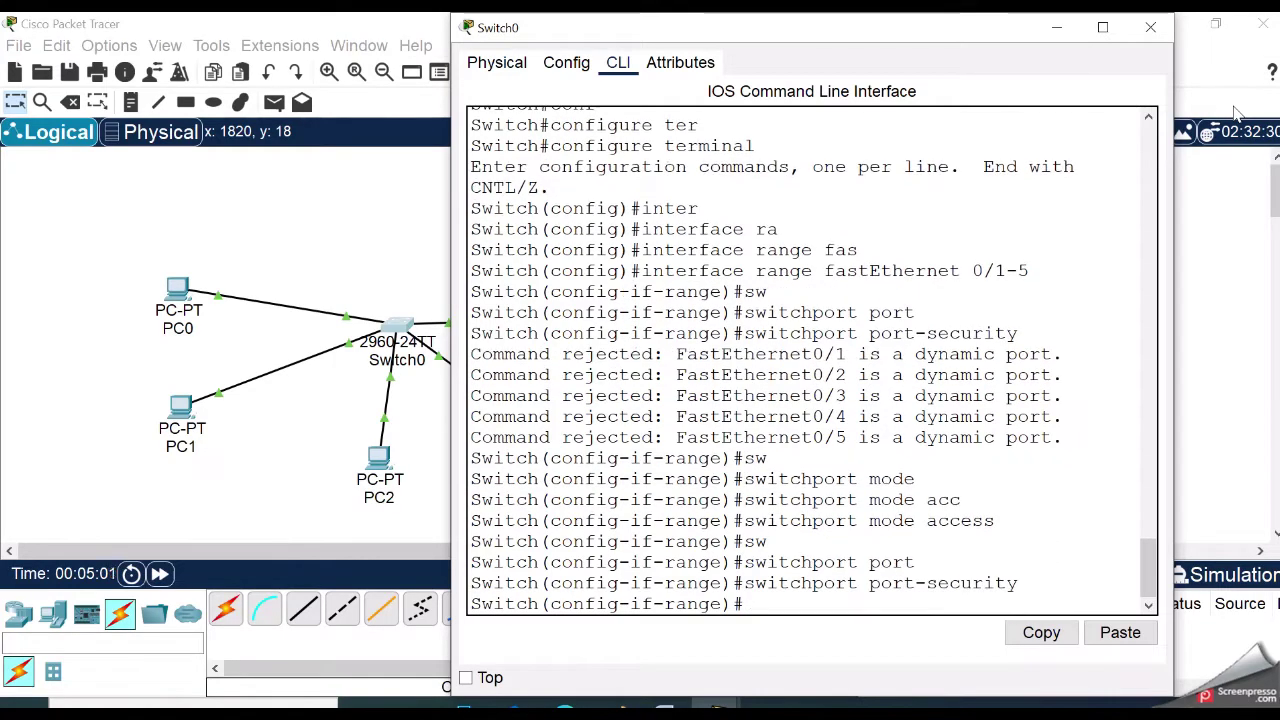
List the switchport port-security options, noting the mac-address option
type("sw")
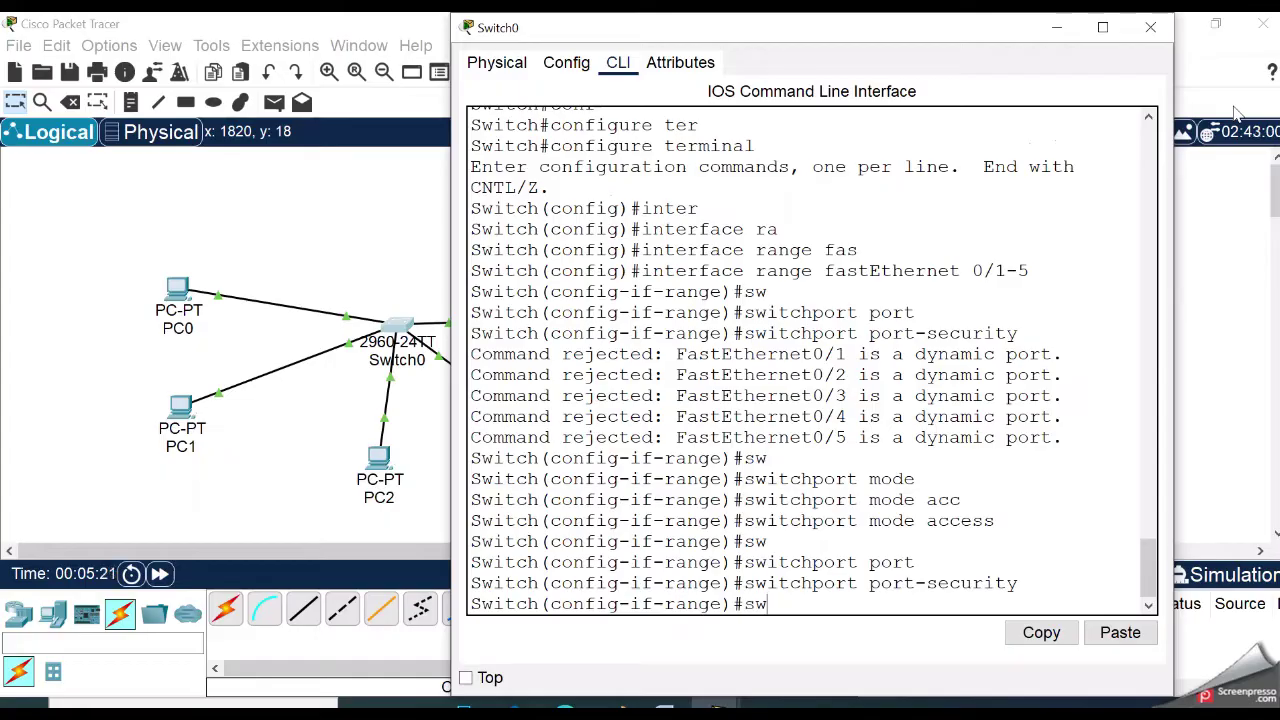
key("Tab")
type("port")
key("Tab")
type("?")
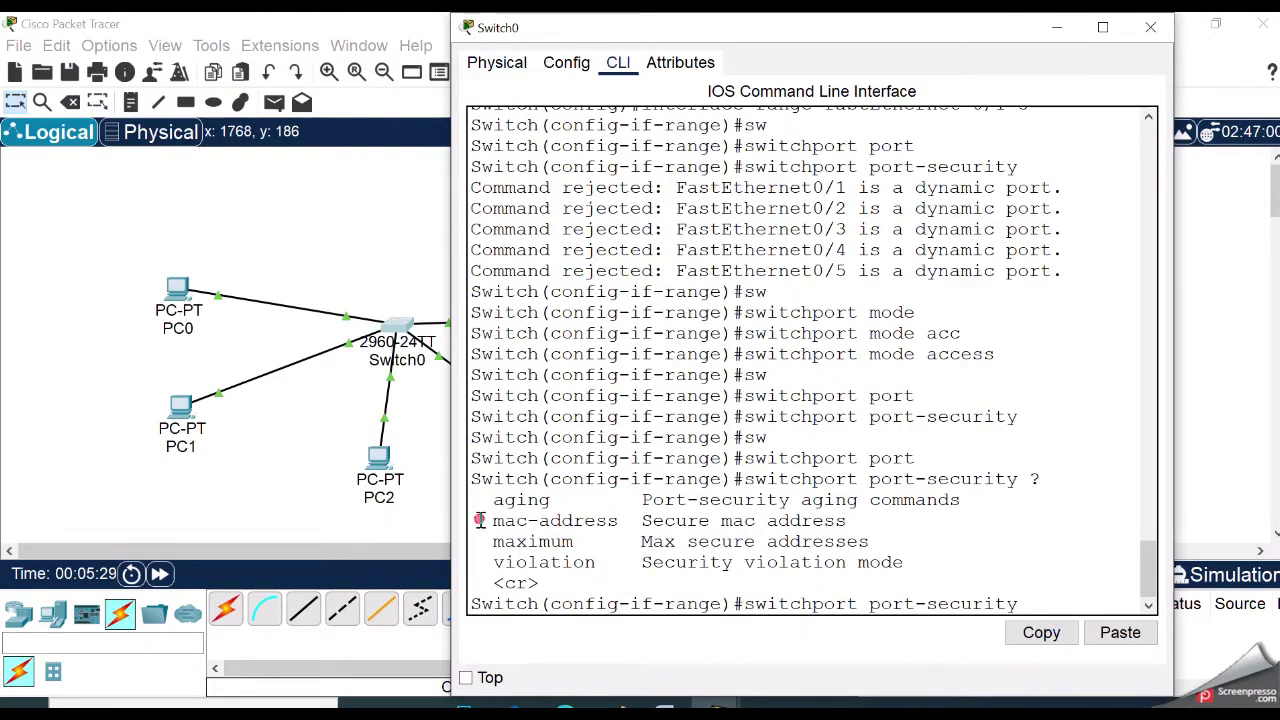
left_click_drag(477, 521, 663, 523)
left_click_drag(505, 562, 757, 541)
left_click(1050, 604)
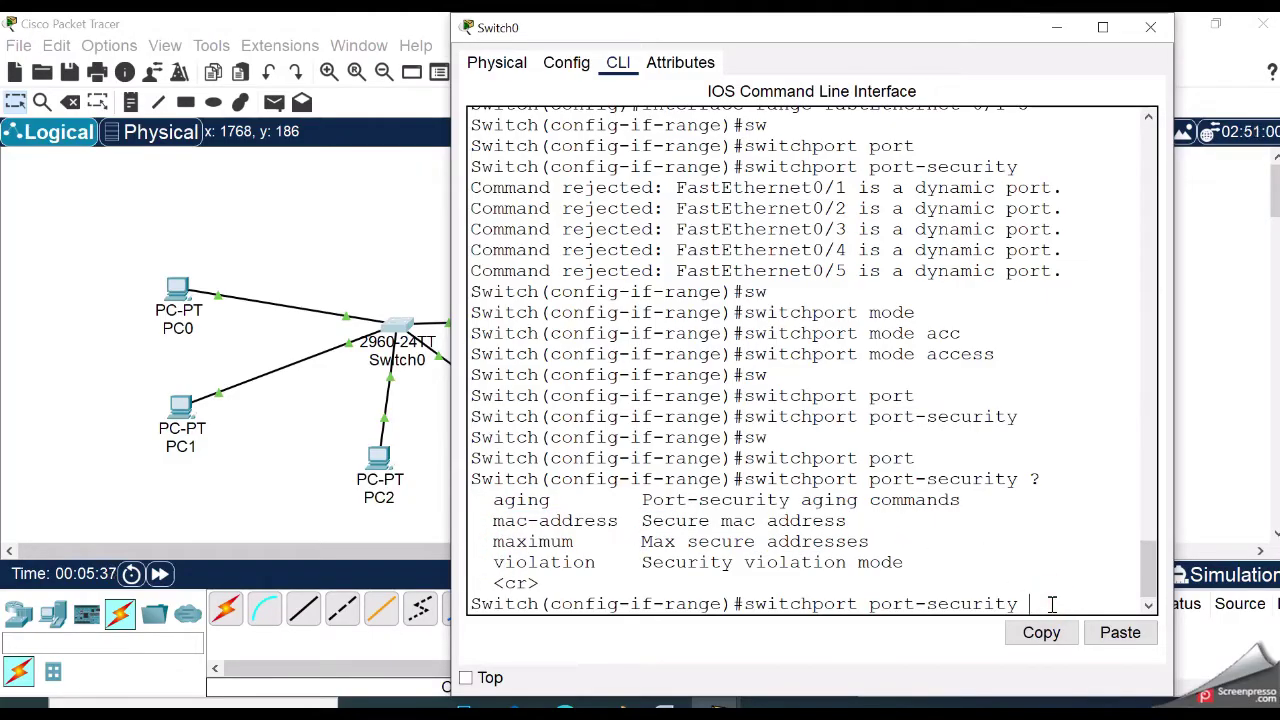
Review the mac-address choices and apply switchport port-security mac-address sticky
type("mac")
key("Tab")
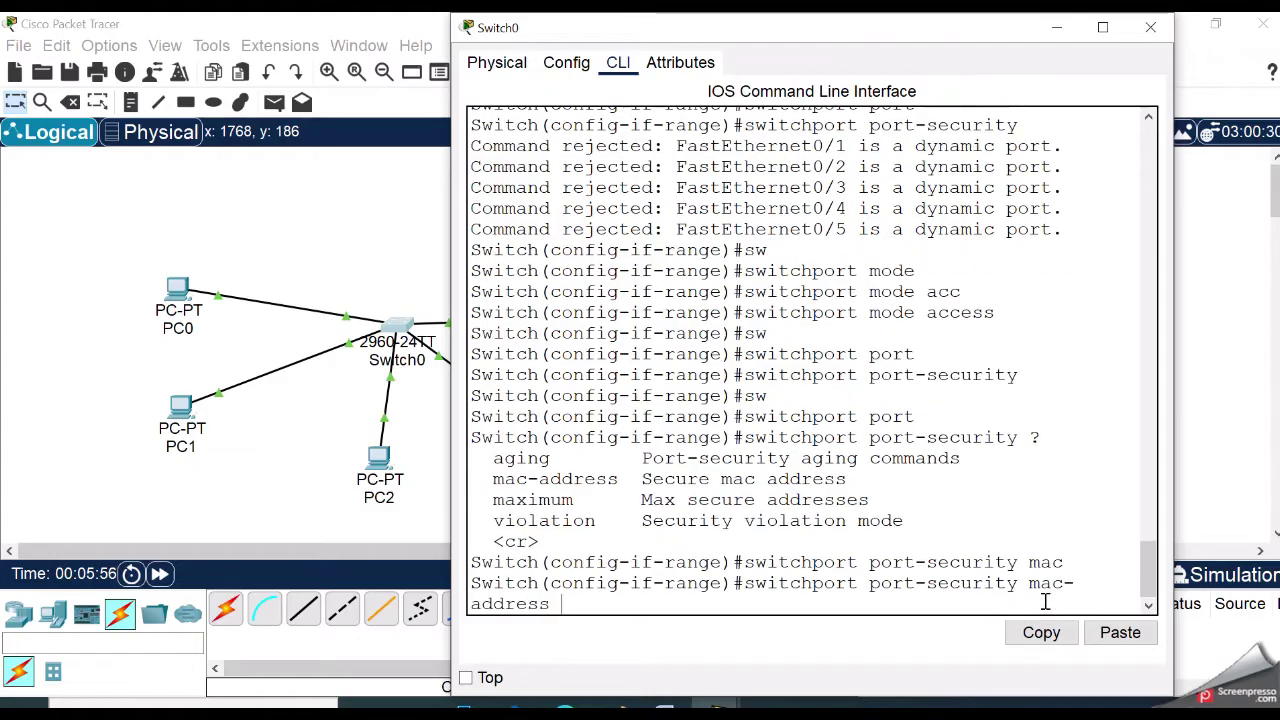
type("?")
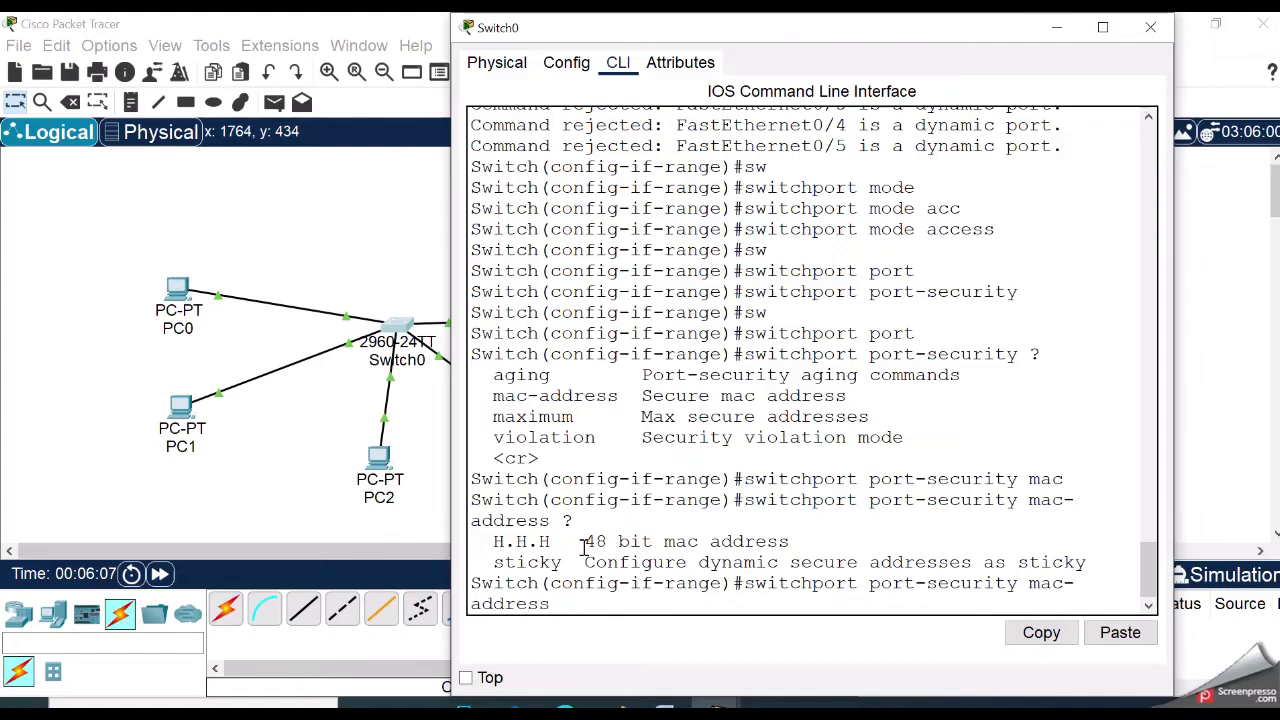
left_click_drag(583, 541, 833, 540)
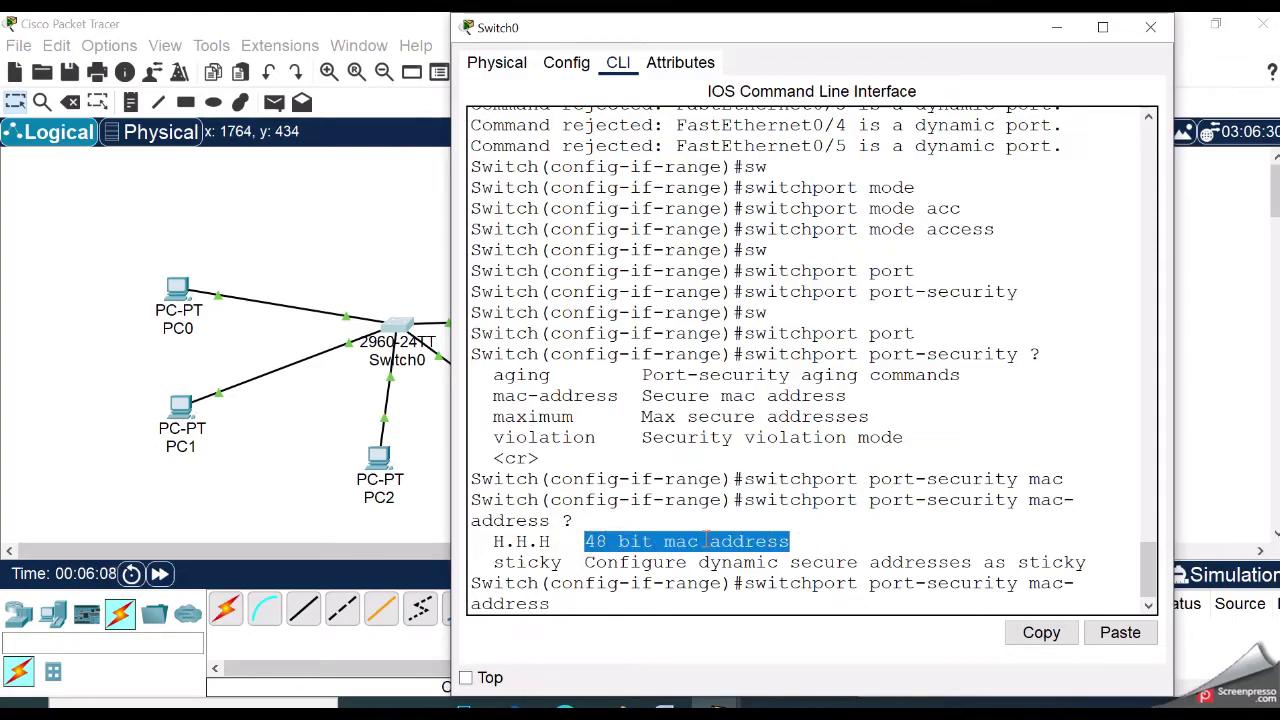
left_click(560, 562)
left_click_drag(494, 562, 1152, 560)
left_click(1040, 527)
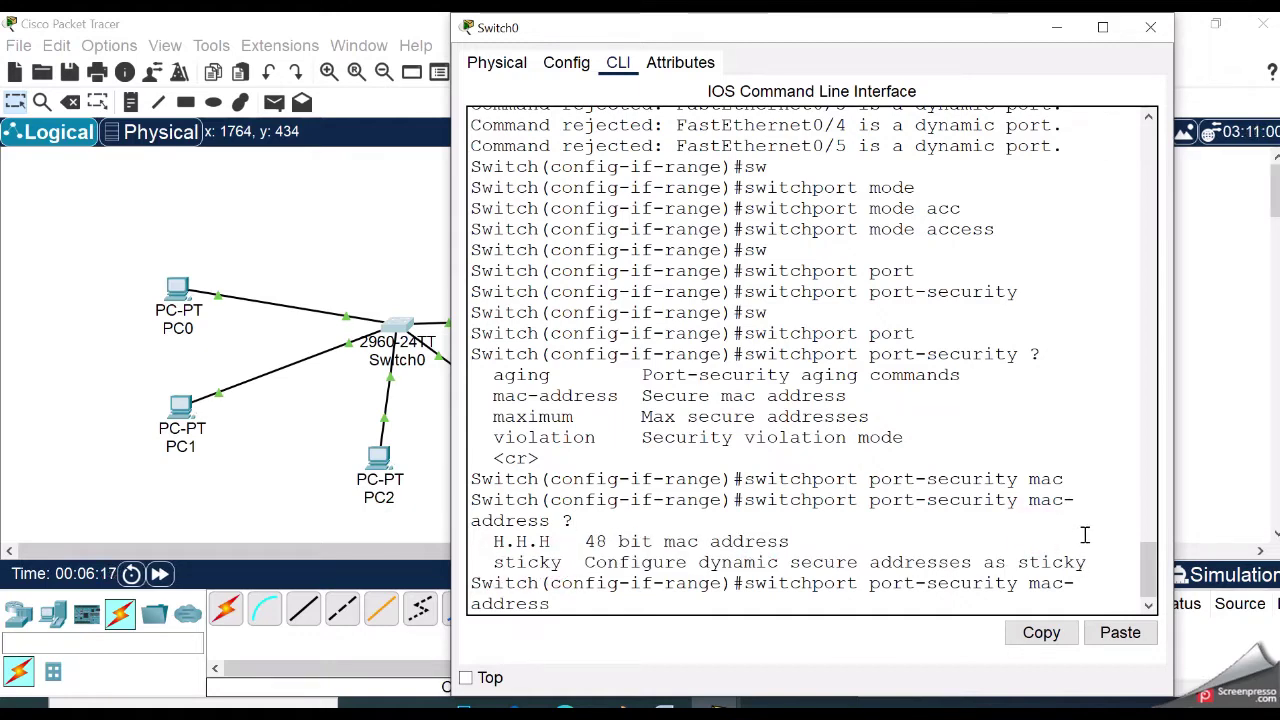
left_click(562, 597)
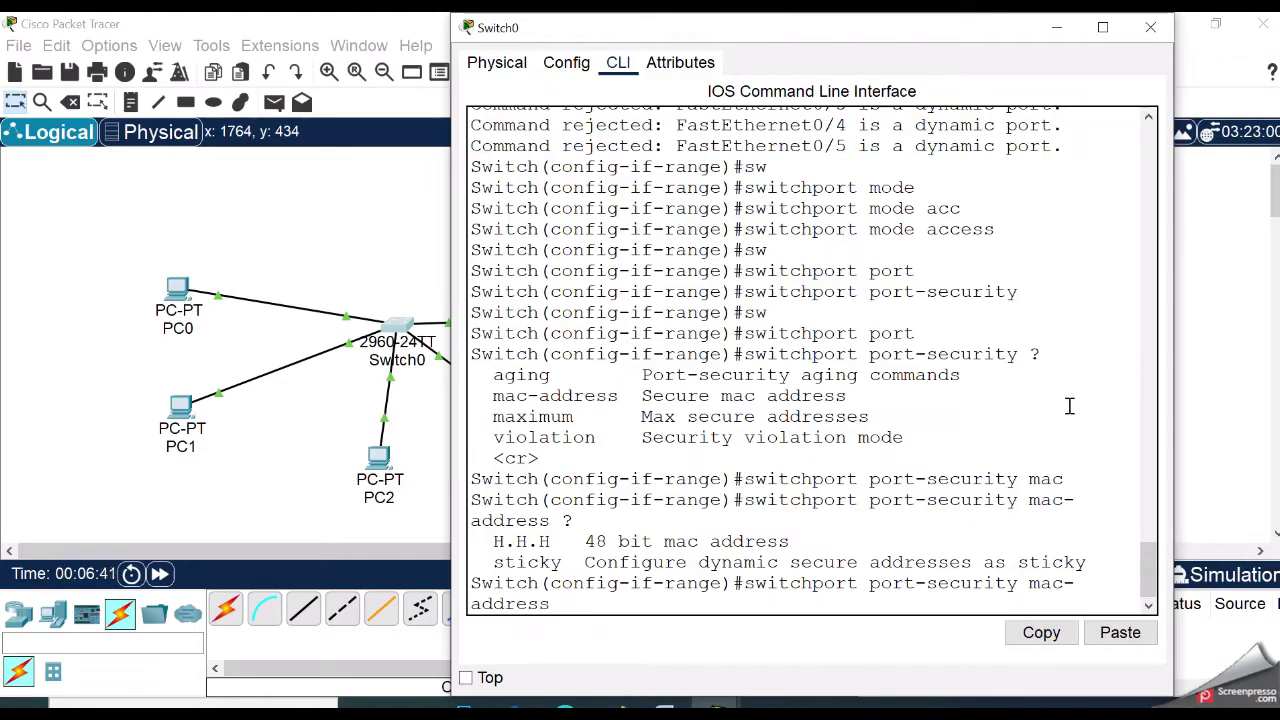
type("ic")
key("Tab")
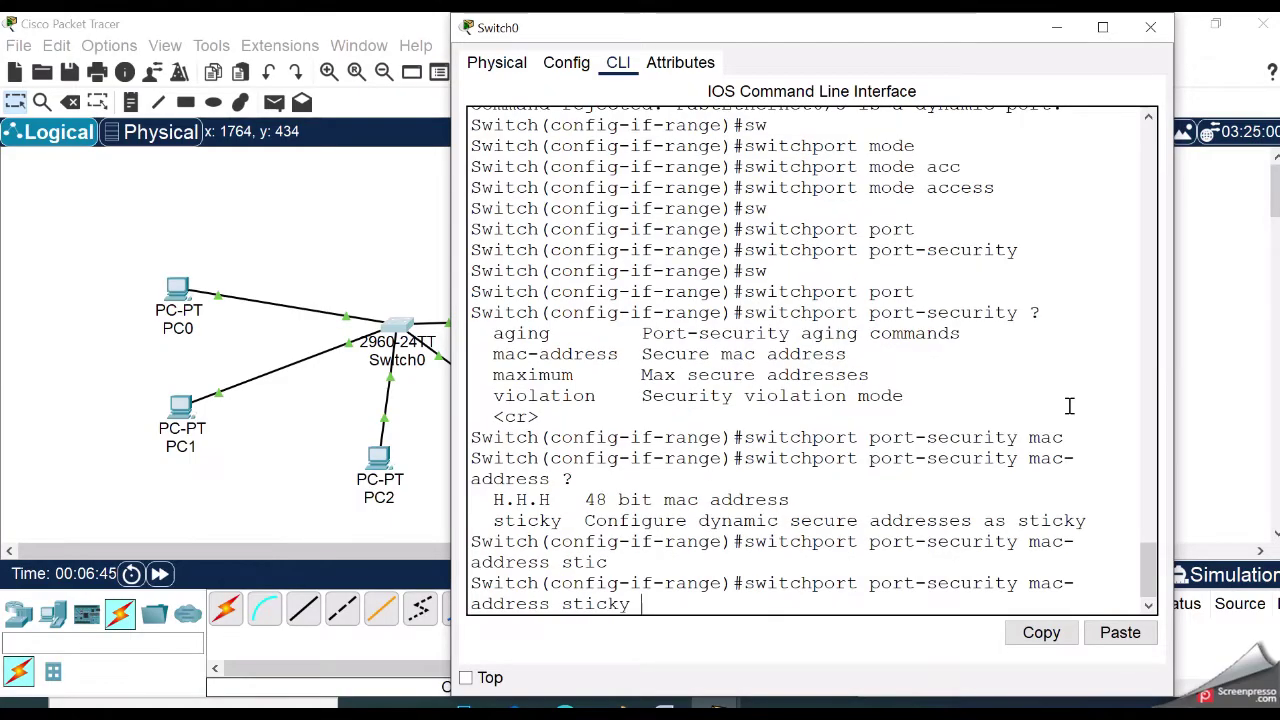
key("Return")
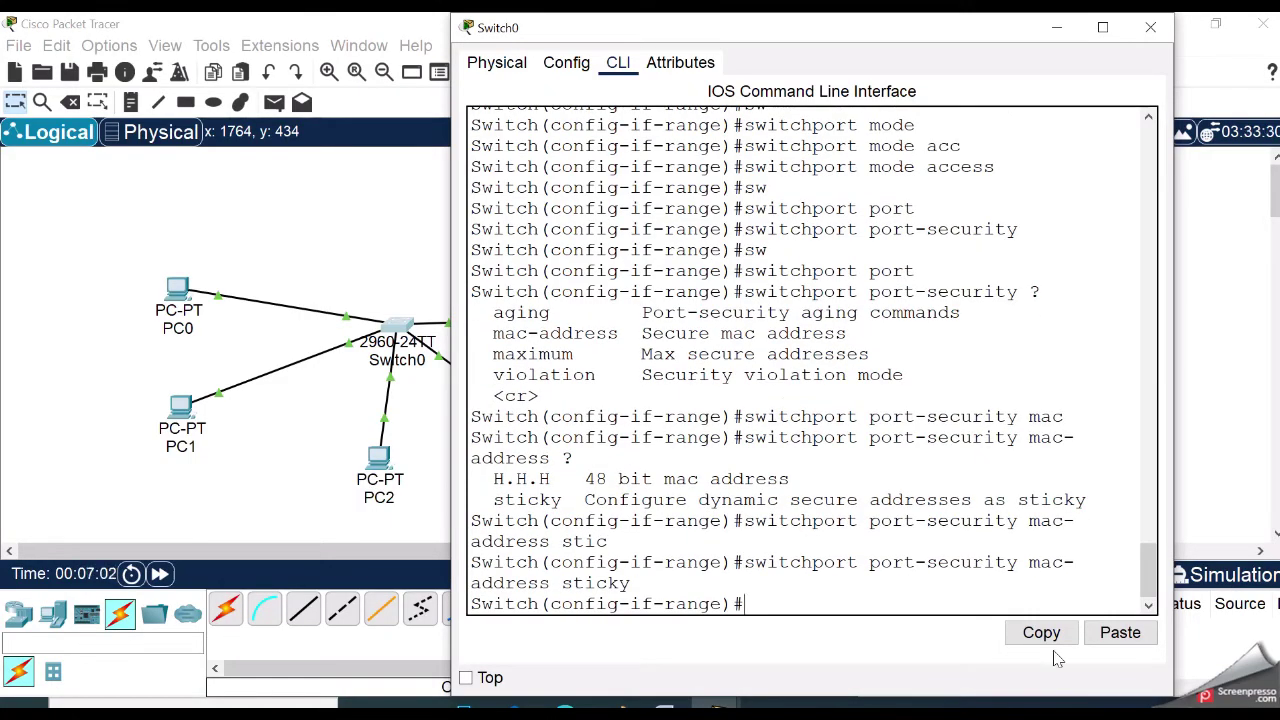
List the switchport port-security options, noting the maximum secure addresses option
type("sw")
key("Tab")
type("po")
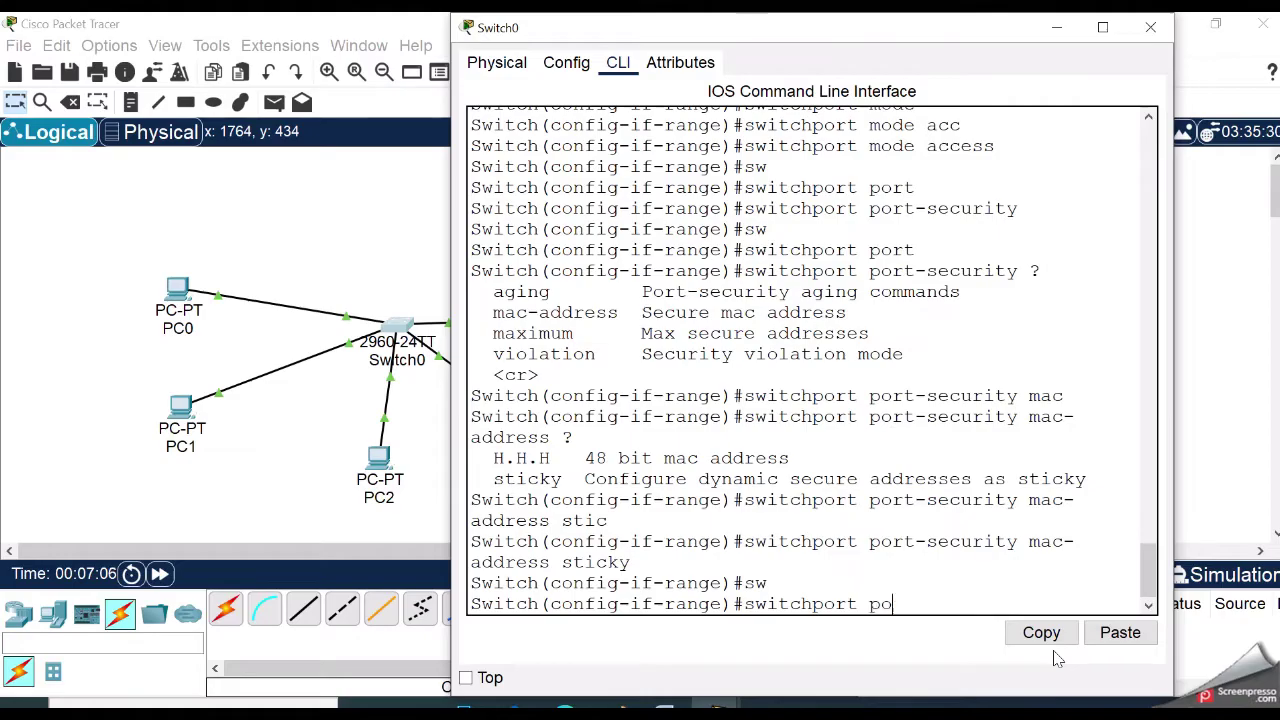
type("rt")
key("Tab")
type("?")
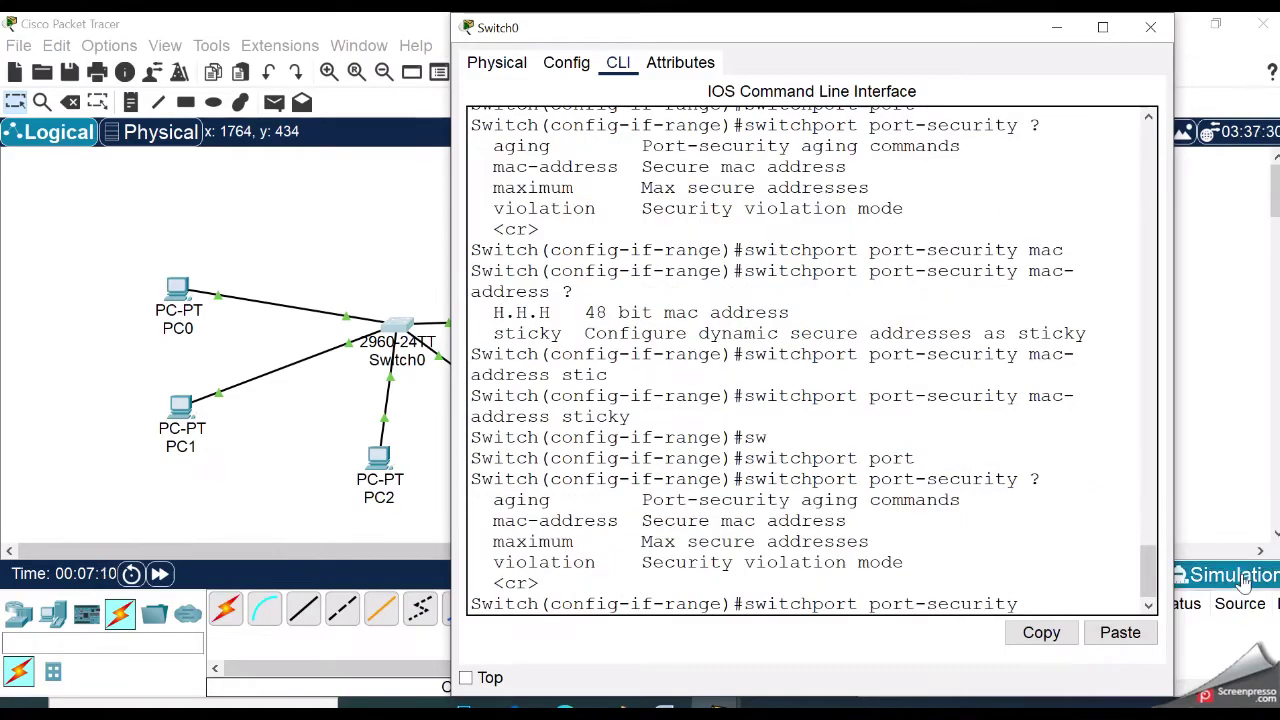
left_click_drag(490, 541, 934, 546)
left_click(1035, 600)
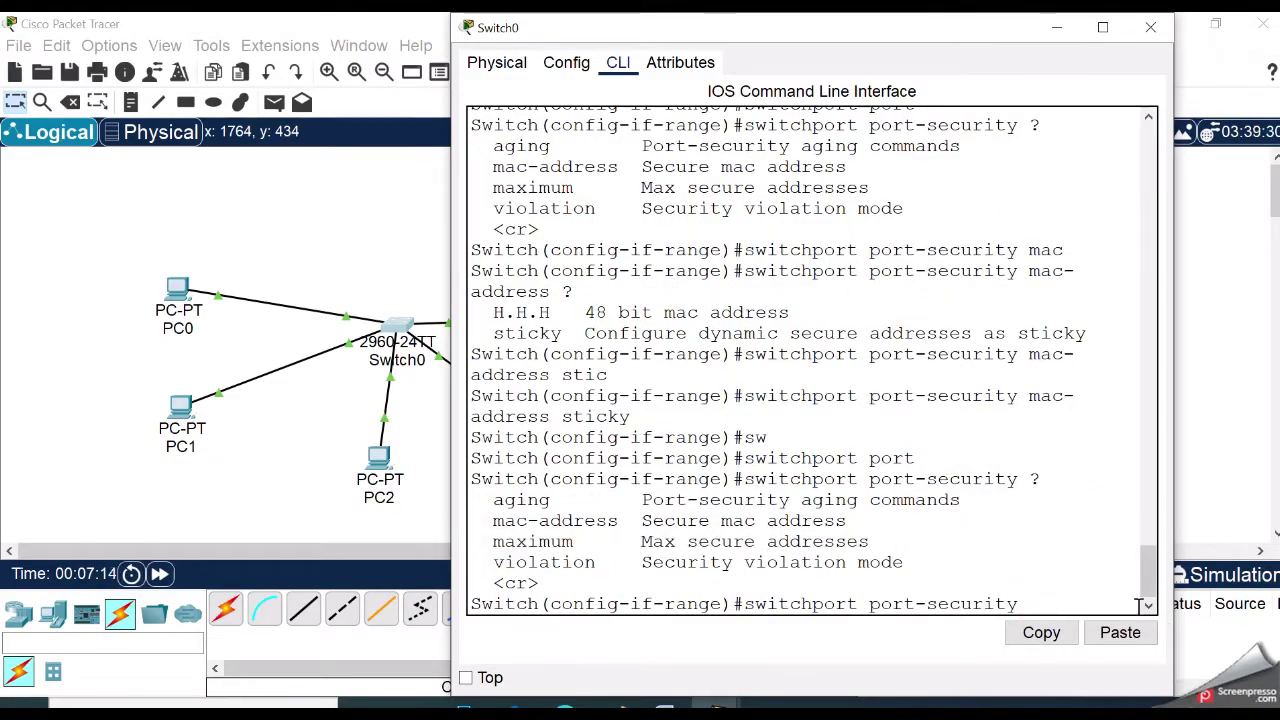
Apply switchport port-security maximum 1, within the allowed 1-132 range
key("Tab")
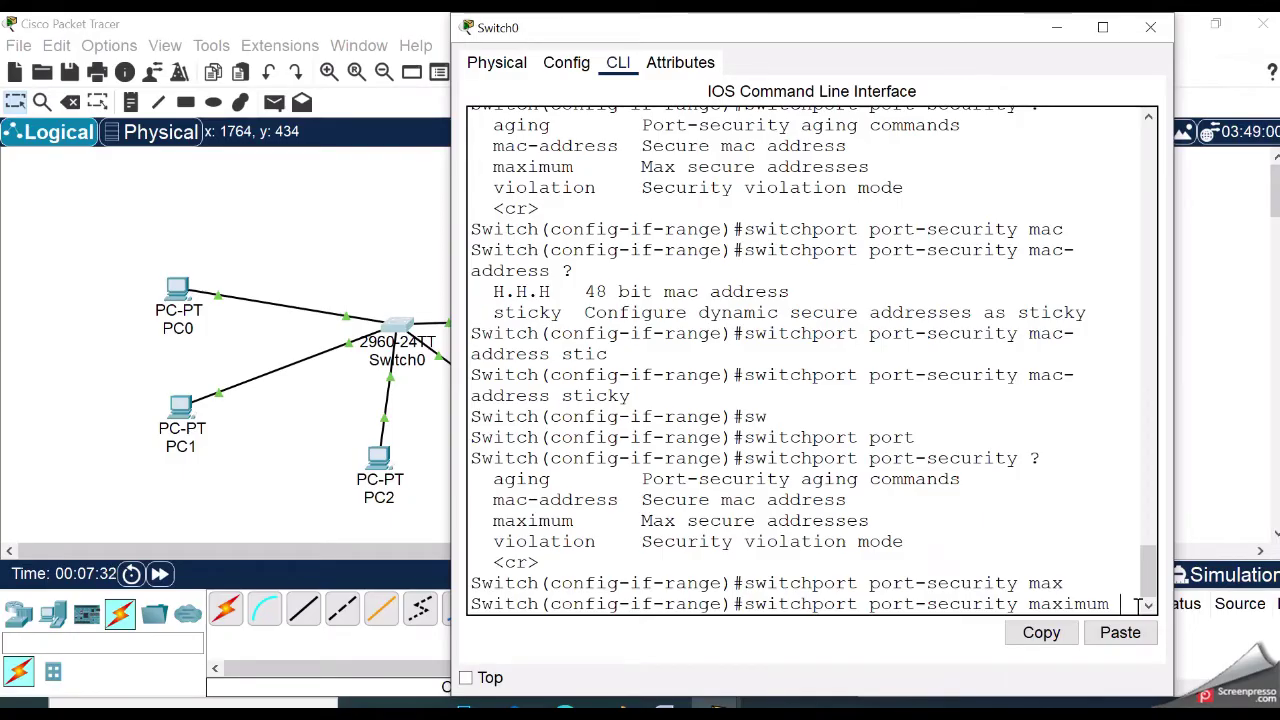
type("?")
left_click_drag(512, 590, 664, 584)
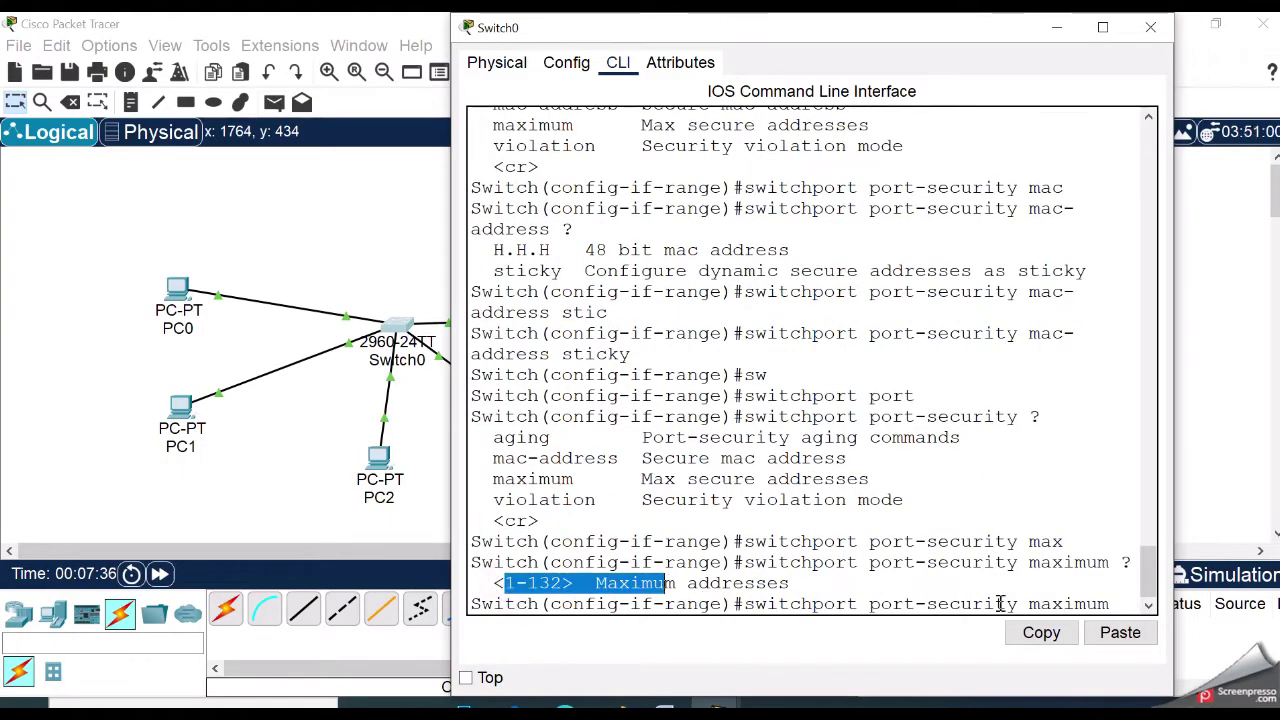
left_click(1130, 604)
key("Return")
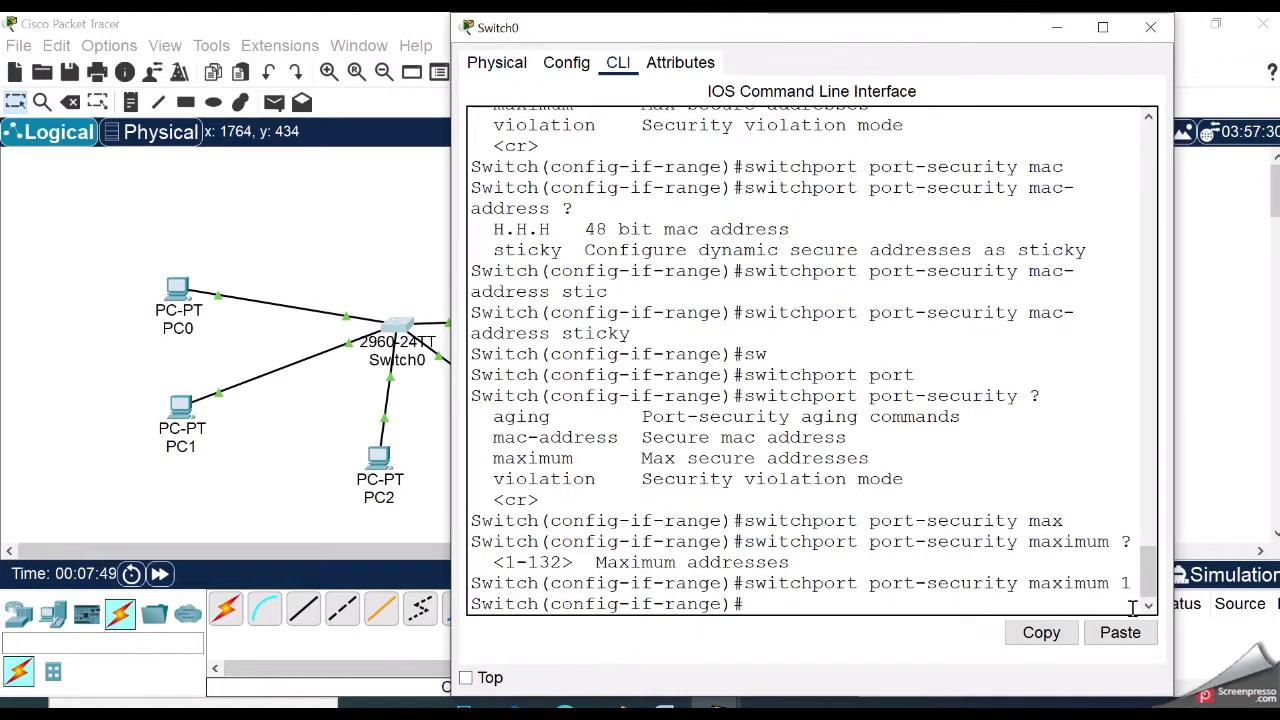
type("sw")
key("Tab")
List the port-security violation modes: protect, restrict and shutdown
type("port por")
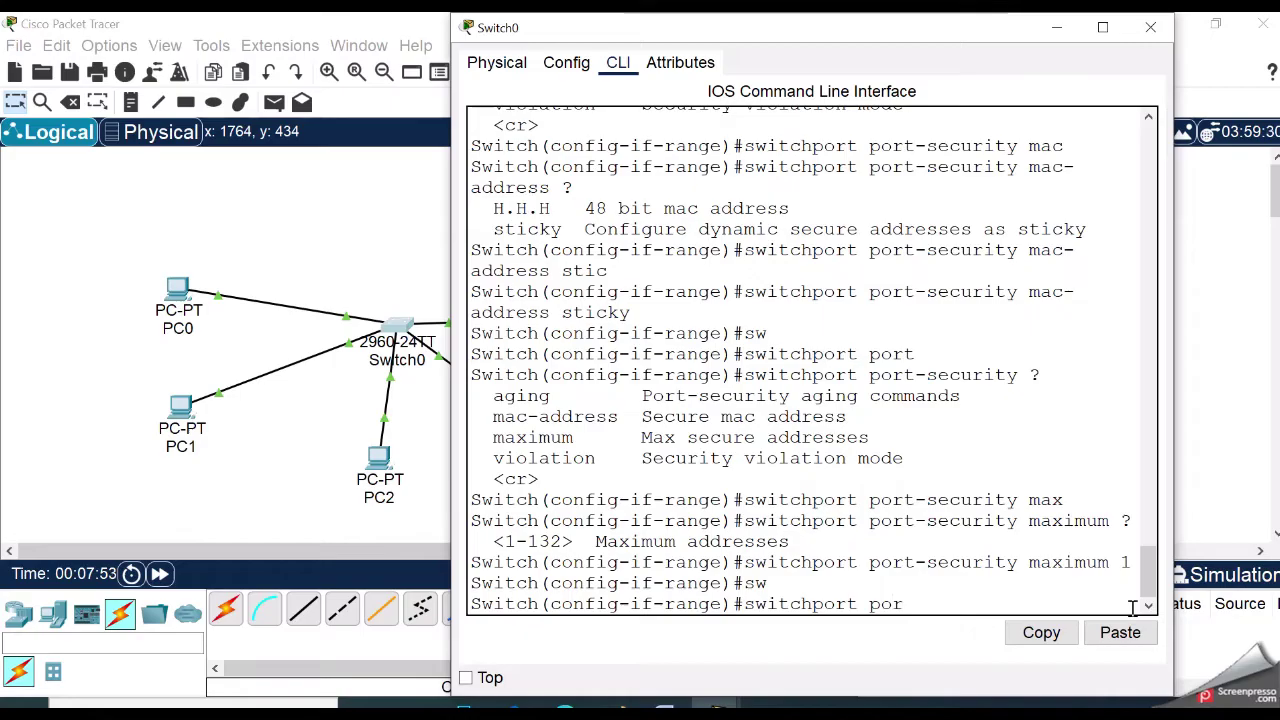
key("Tab")
type("?")
left_click_drag(485, 565, 910, 565)
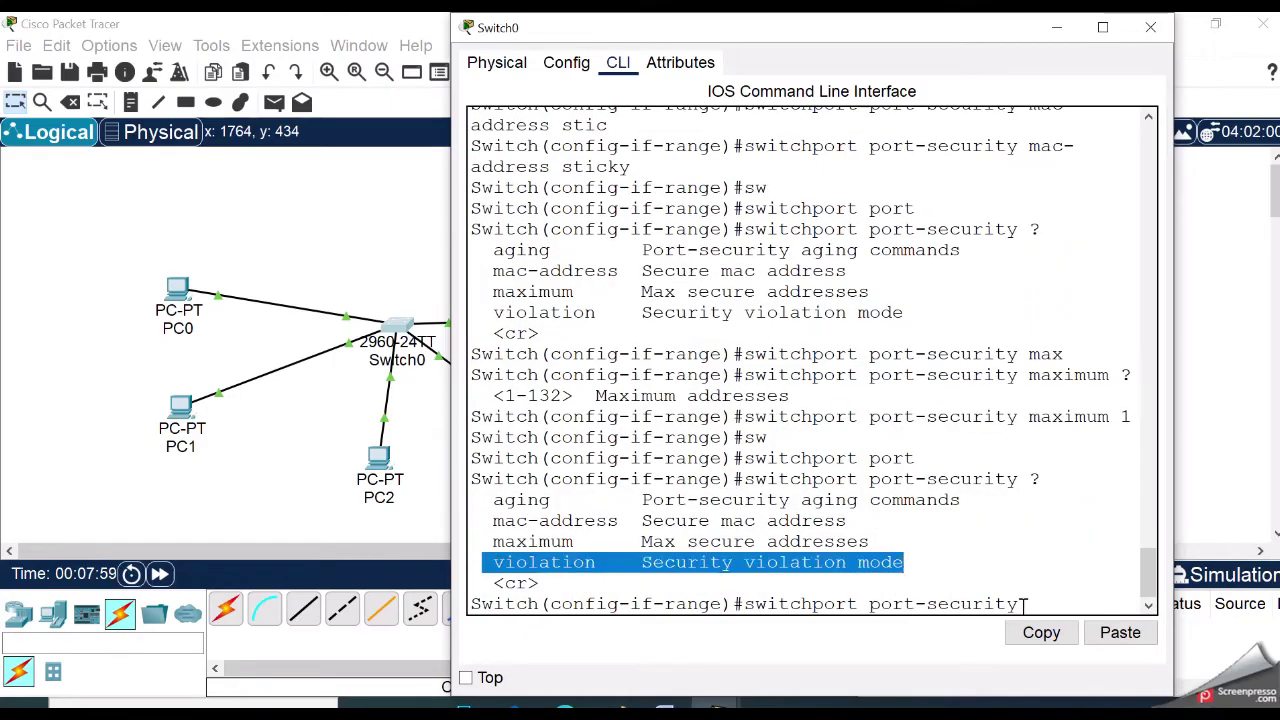
type("viol")
key("Tab")
type("?")
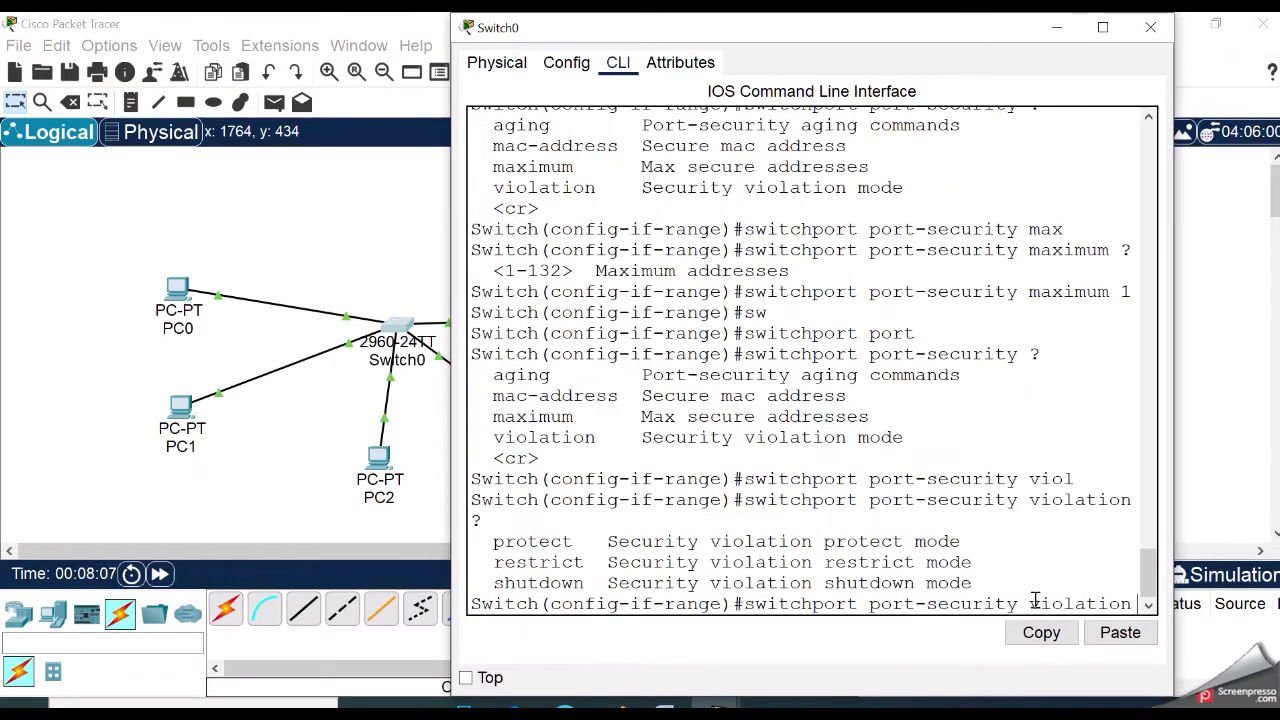
left_click_drag(482, 541, 656, 543)
left_click_drag(482, 563, 686, 563)
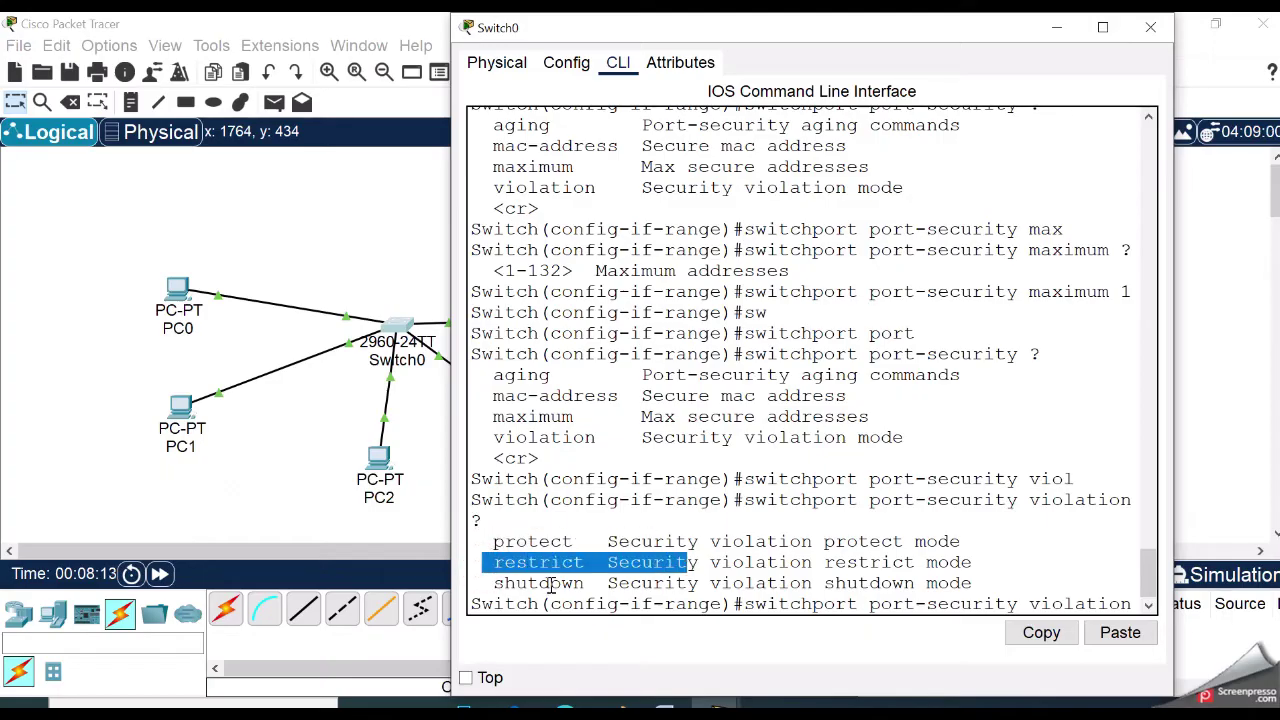
left_click_drag(494, 574, 1027, 577)
left_click(1027, 577)
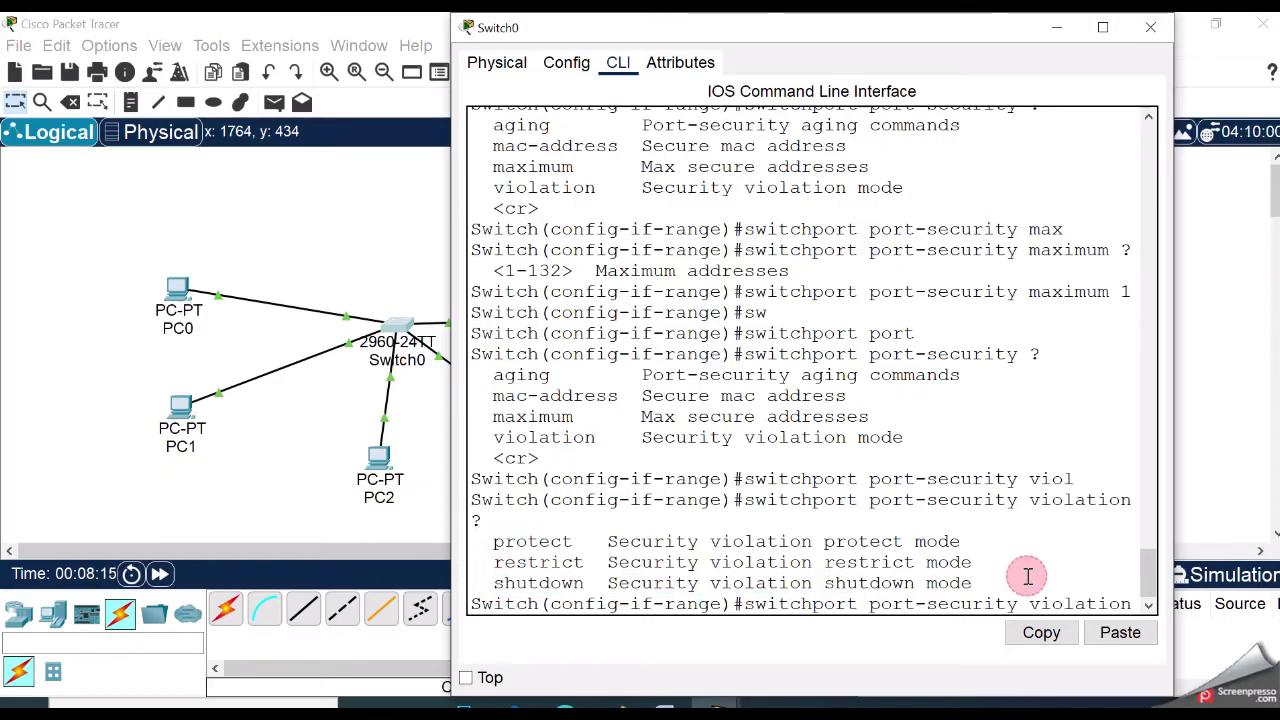
left_click(1130, 606)
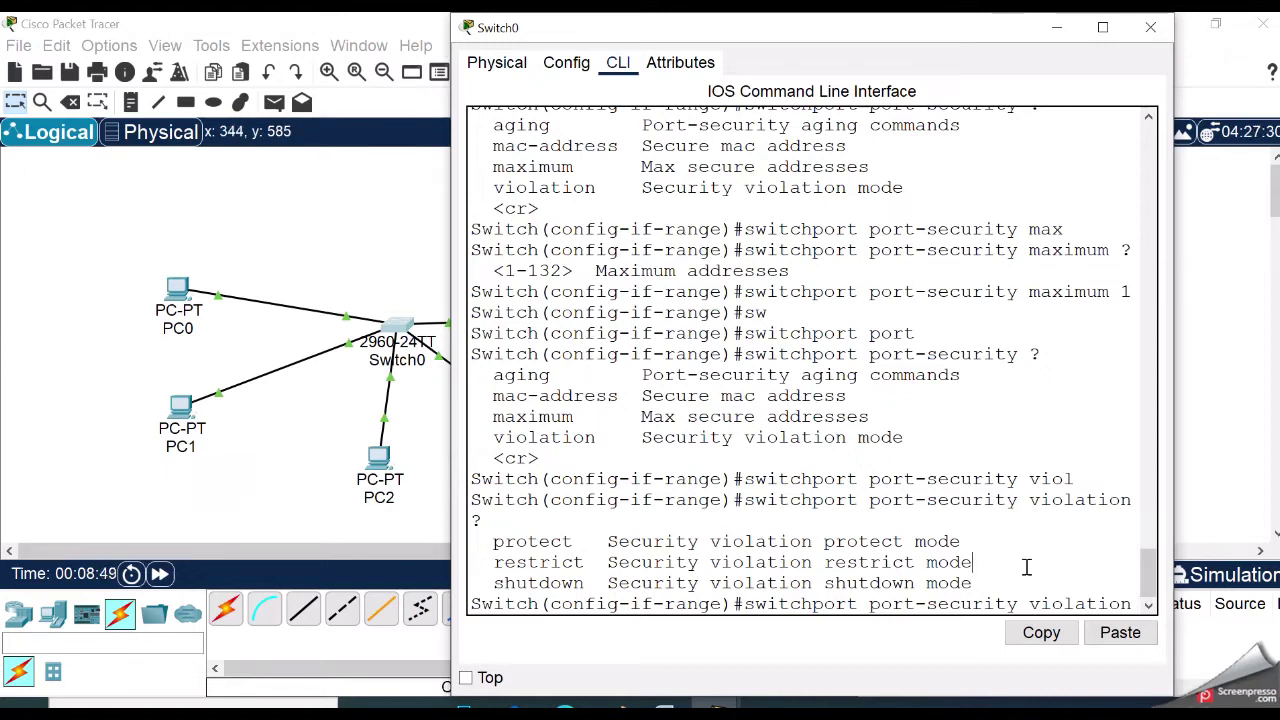
Compare restrict with shutdown, then apply switchport port-security violation restrict
left_click_drag(490, 562, 676, 562)
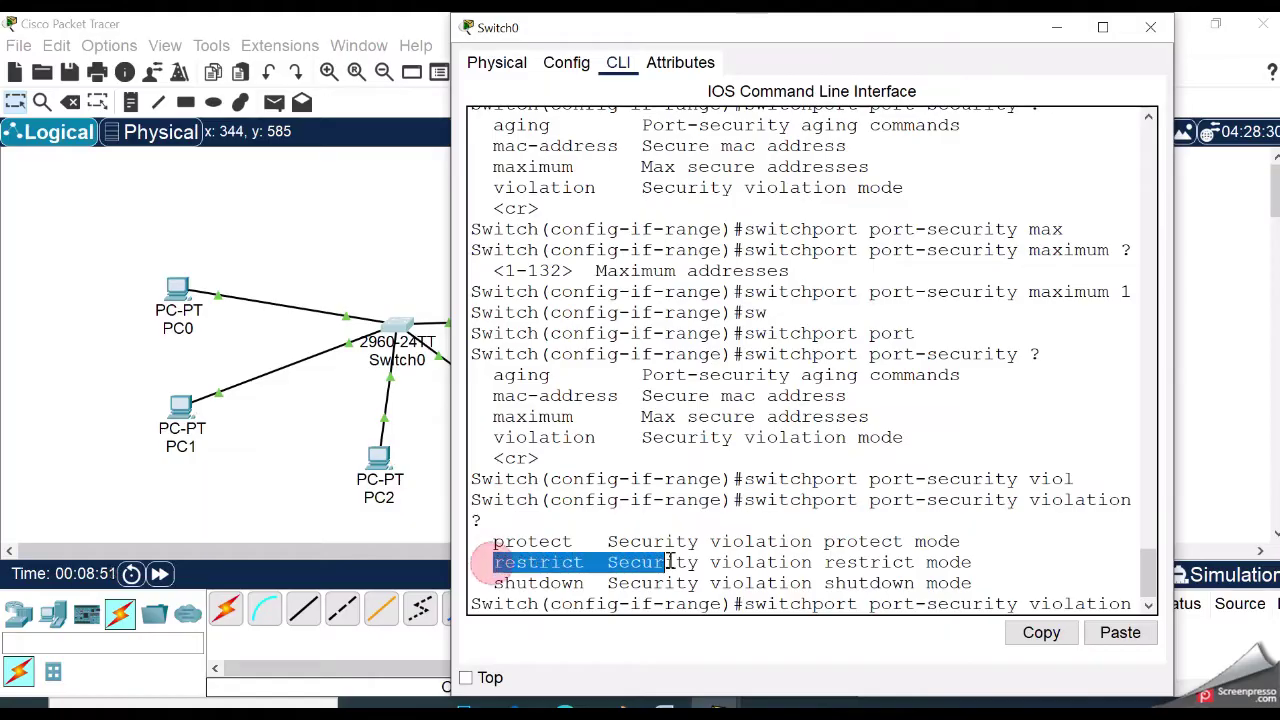
left_click(1024, 550)
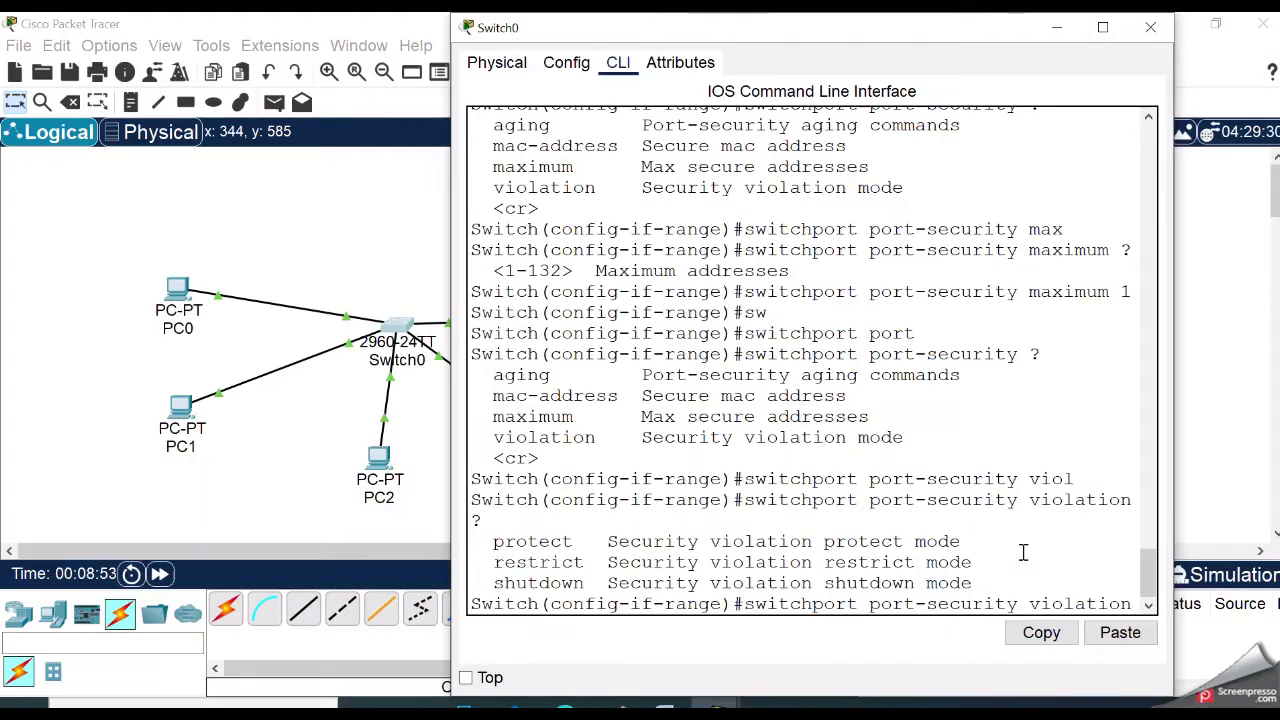
left_click_drag(492, 583, 929, 585)
left_click(1054, 567)
type("restr")
key("Tab")
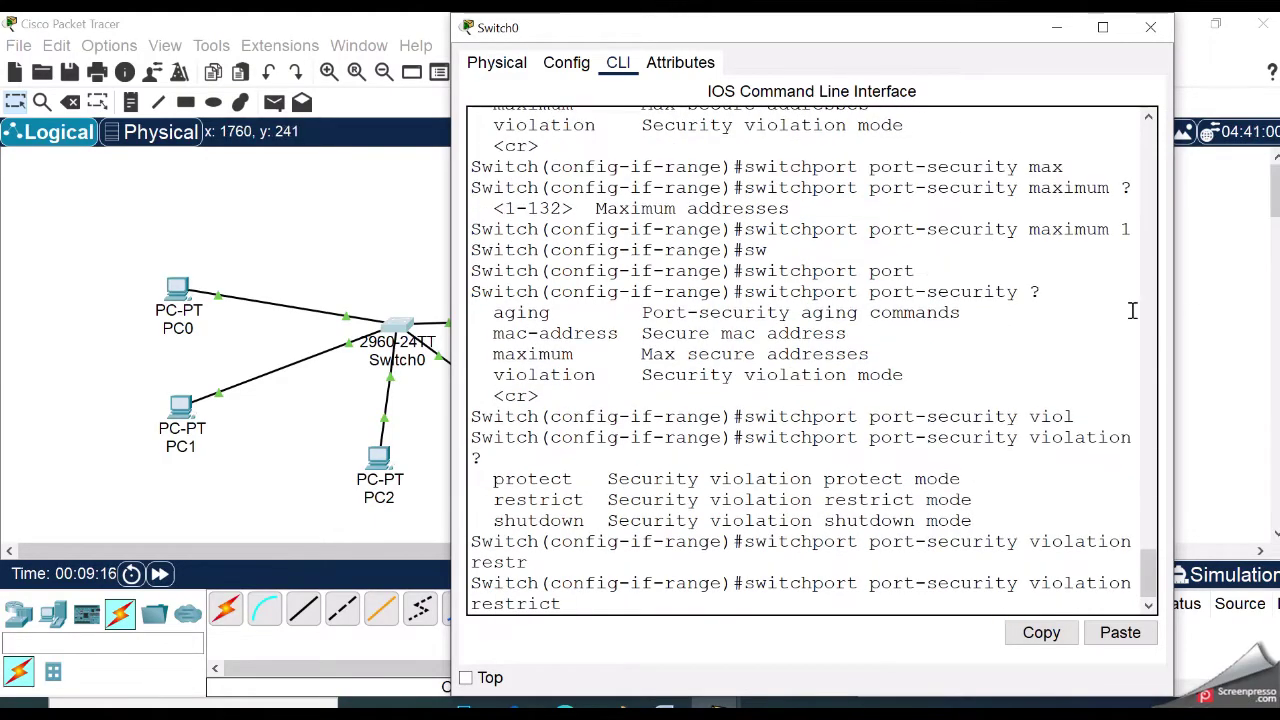
key("Return")
Bring the port range up with no shut, exit to privileged mode and save with wr
type("no shut")
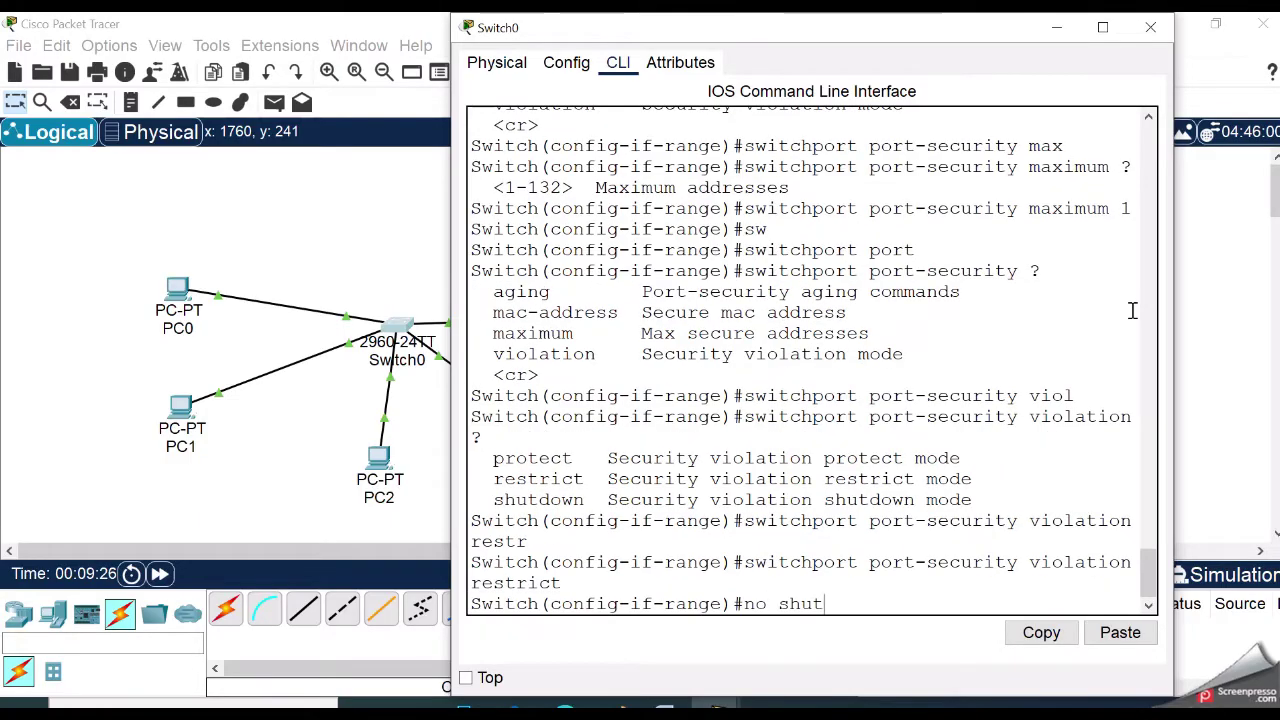
key("Return")
type("end")
key("Return")
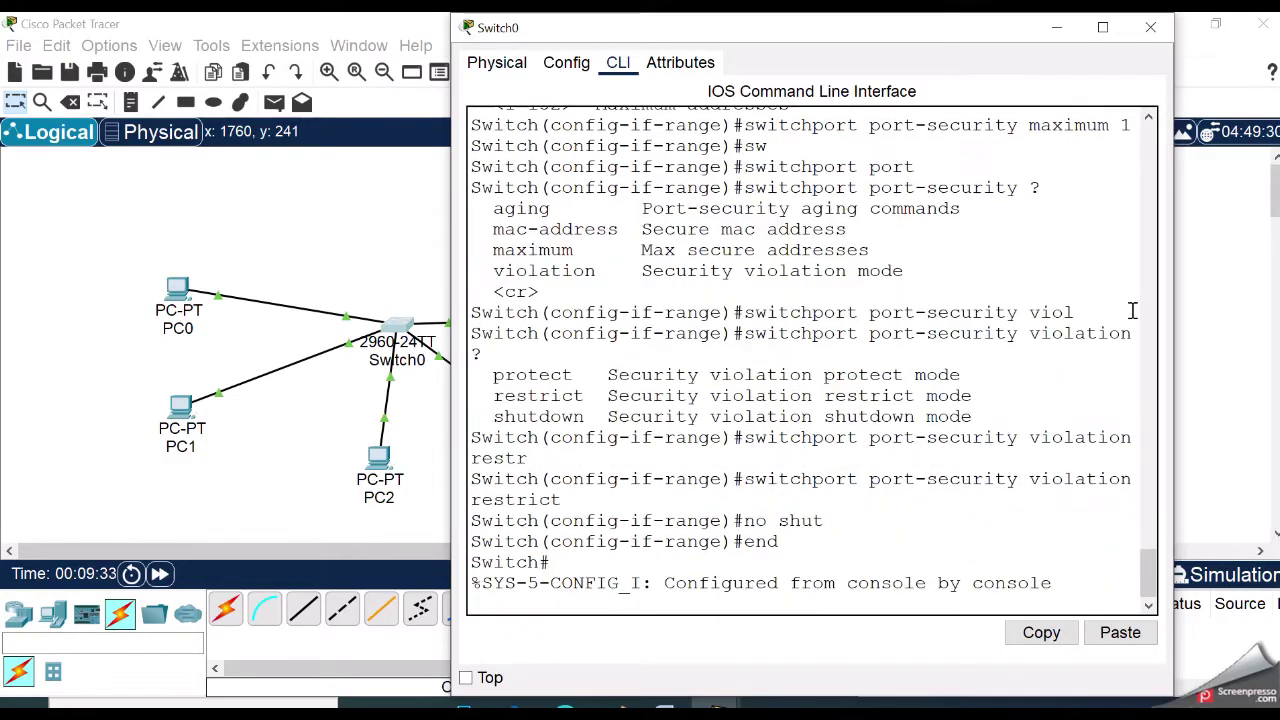
key("Return")
type("wr")
key("Return")
Check Fa0/1–5 port-security lines in the running-config, then open PC0's command prompt
type("sh r")
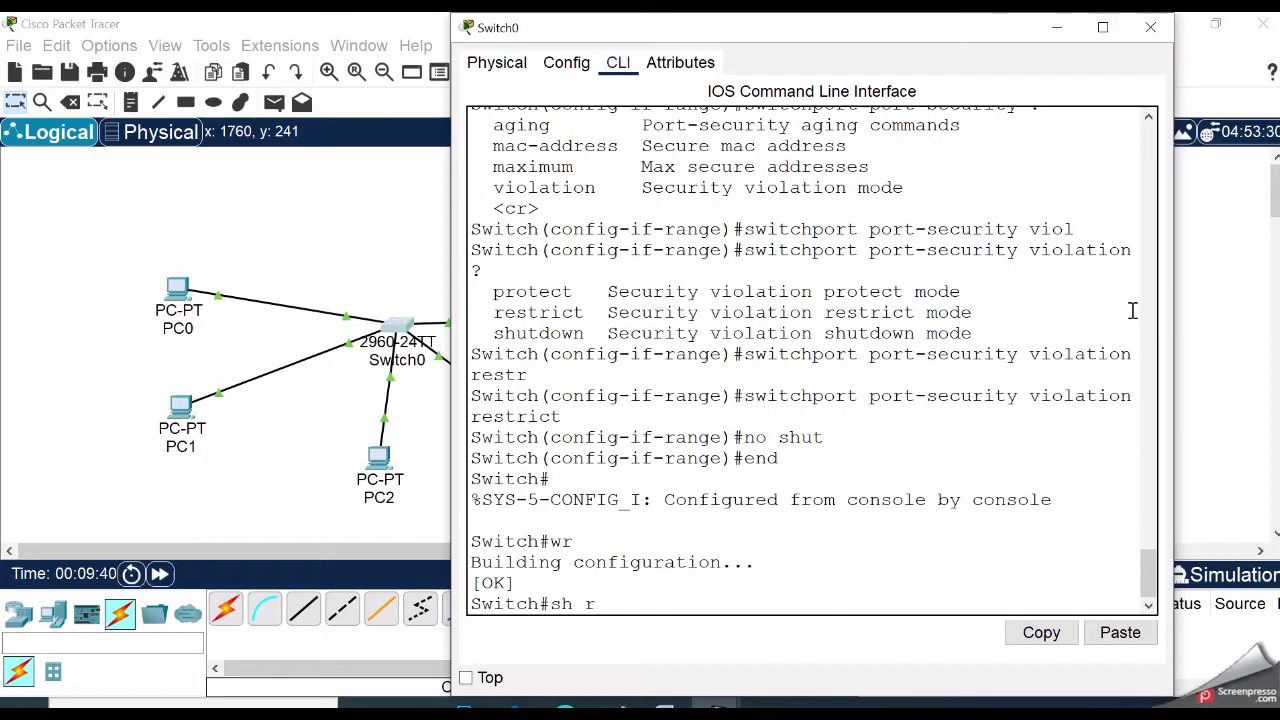
type("un")
key("Tab")
key("Return")
scroll(992, 328, "up", 1)
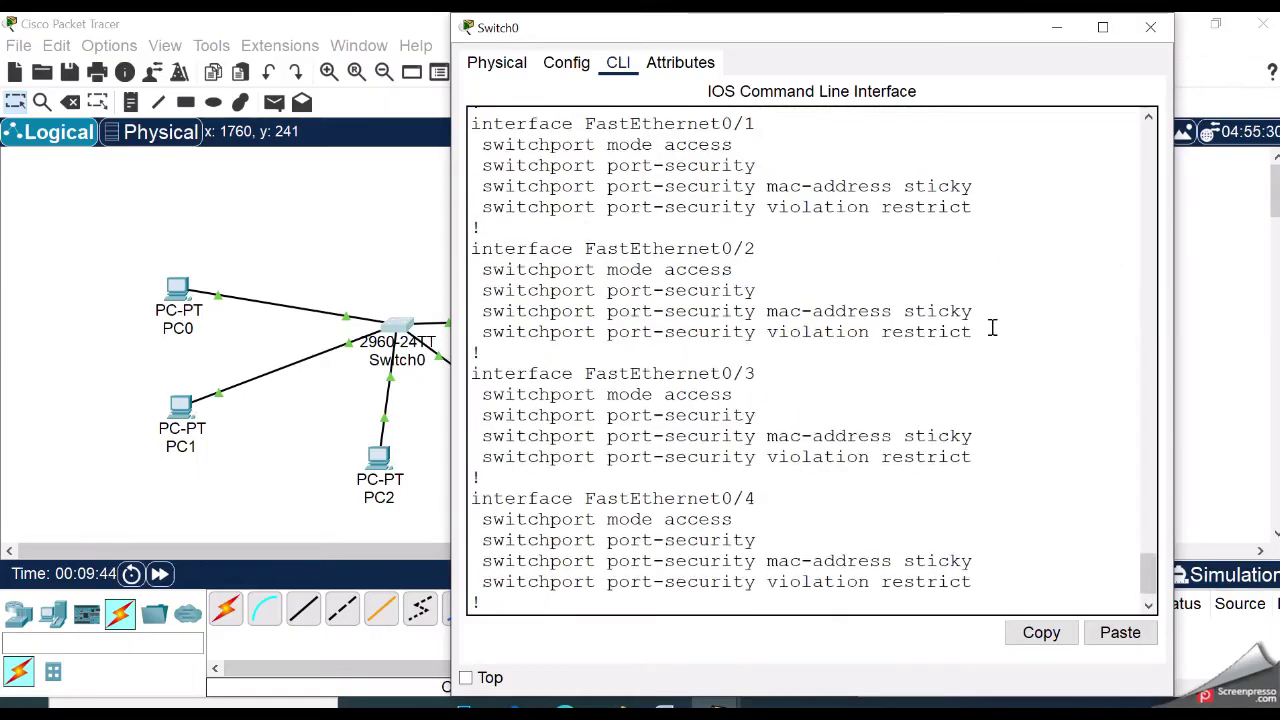
scroll(561, 315, "up", 1)
left_click_drag(502, 280, 1011, 323)
left_click(934, 358)
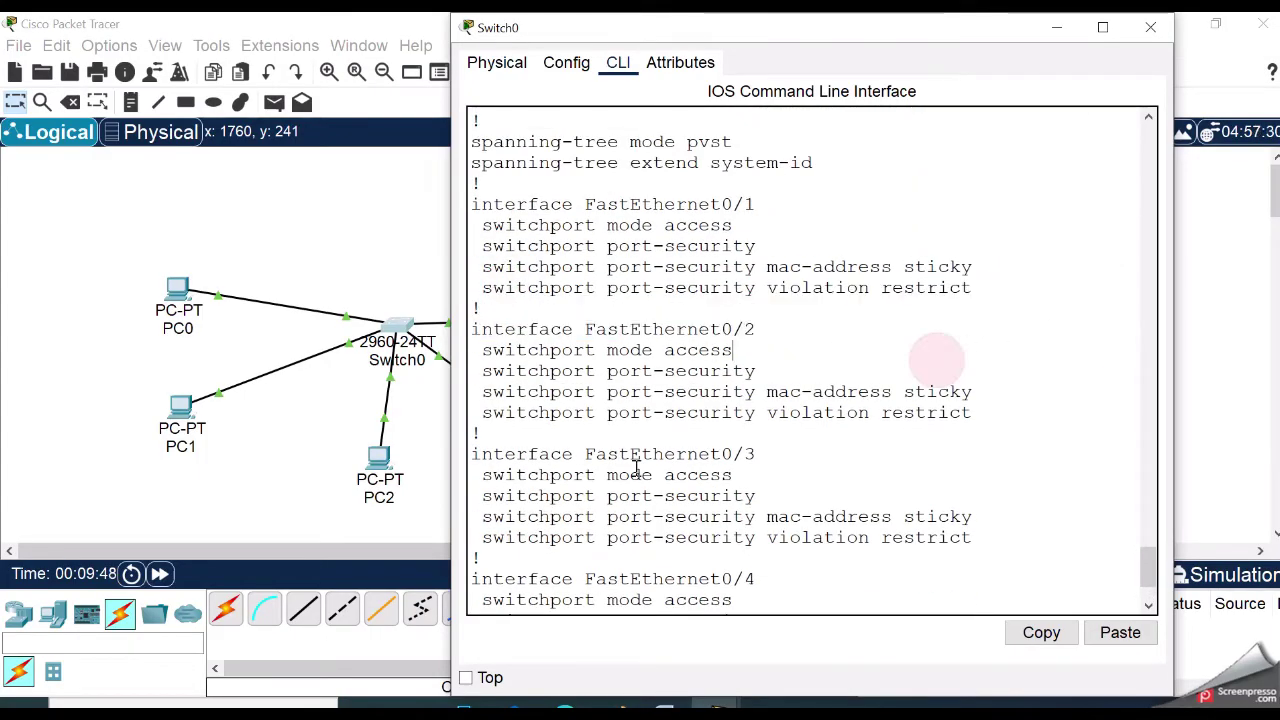
left_click_drag(528, 427, 920, 446)
scroll(898, 457, "down", 2)
key("space")
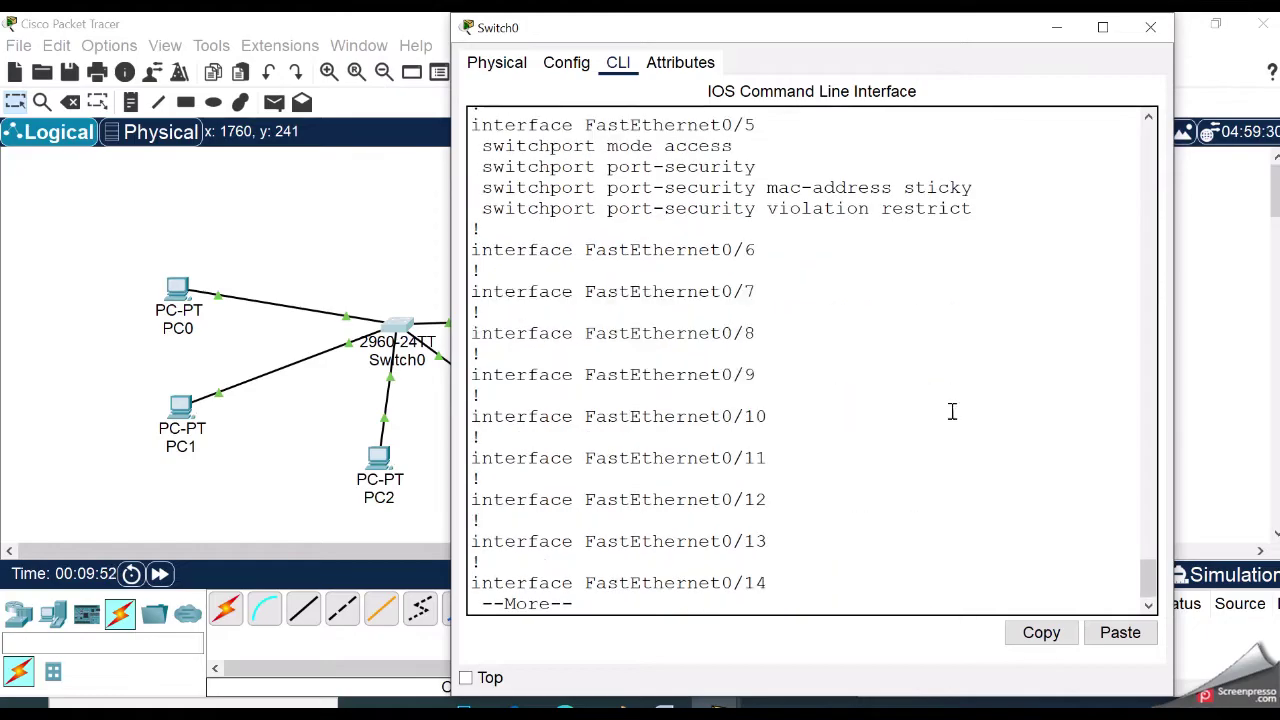
scroll(944, 400, "up", 3)
scroll(744, 346, "down", 3)
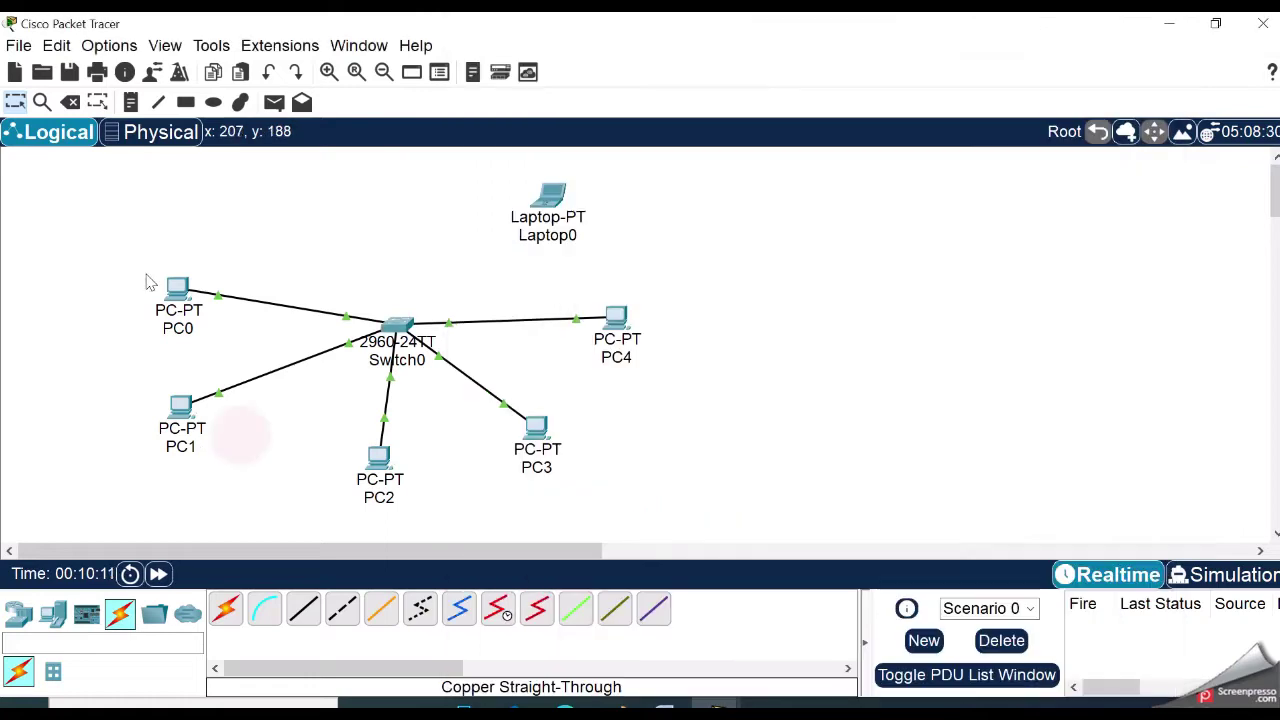
left_click(177, 290)
left_click(940, 128)
Ping 192.168.1.6 from PC0 and 192.168.1.5 from PC1
type("pi")
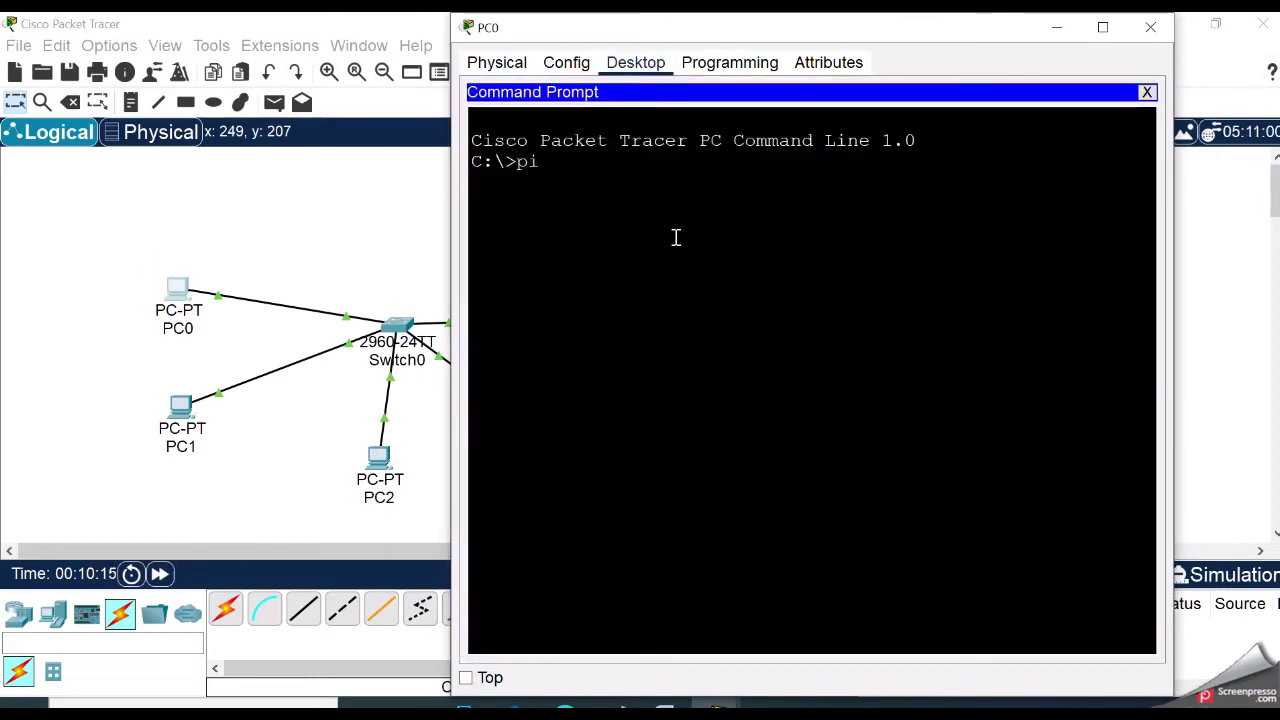
type("ng 192.168.1.")
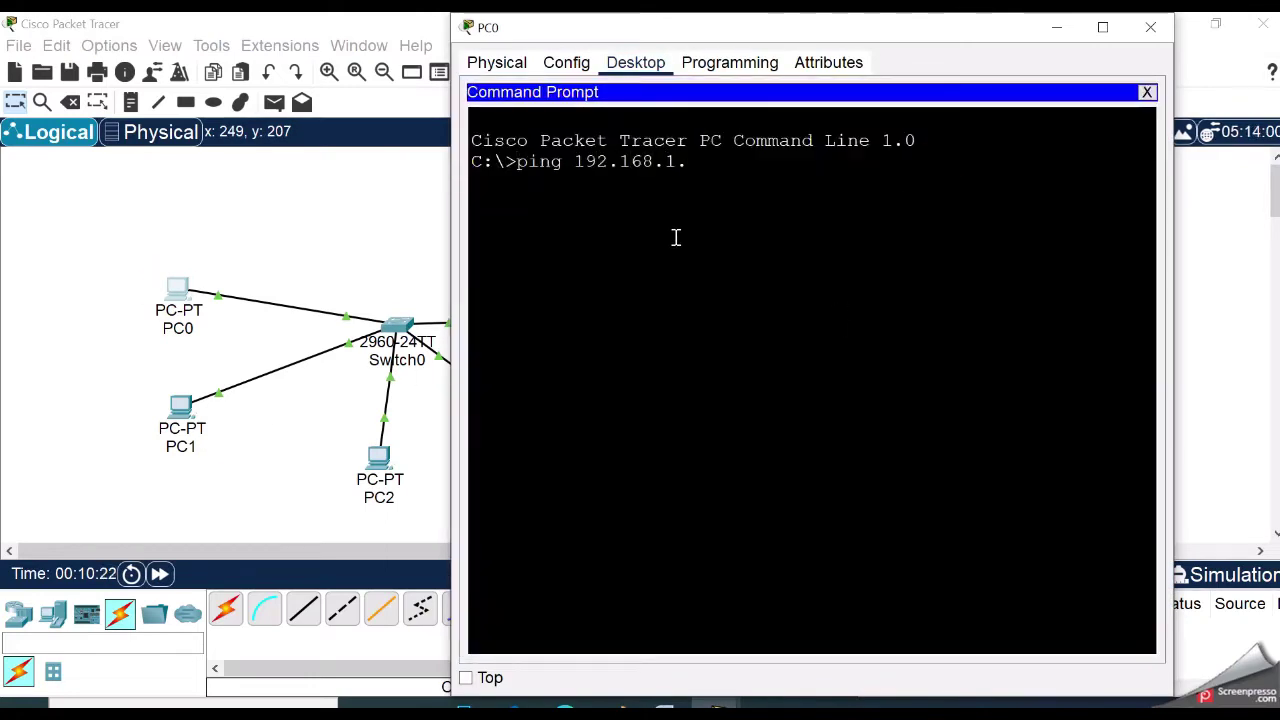
type("6")
key("Return")
left_click(1150, 27)
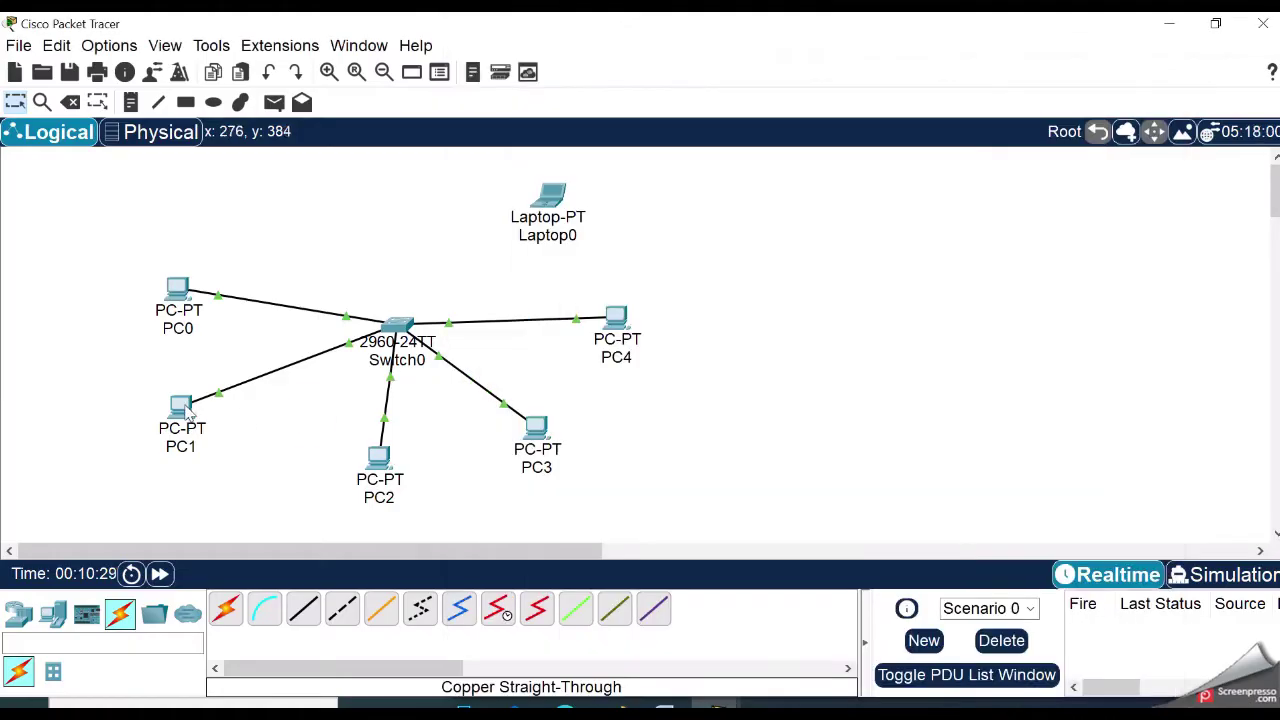
left_click(180, 405)
left_click(945, 135)
type("ping 192.")
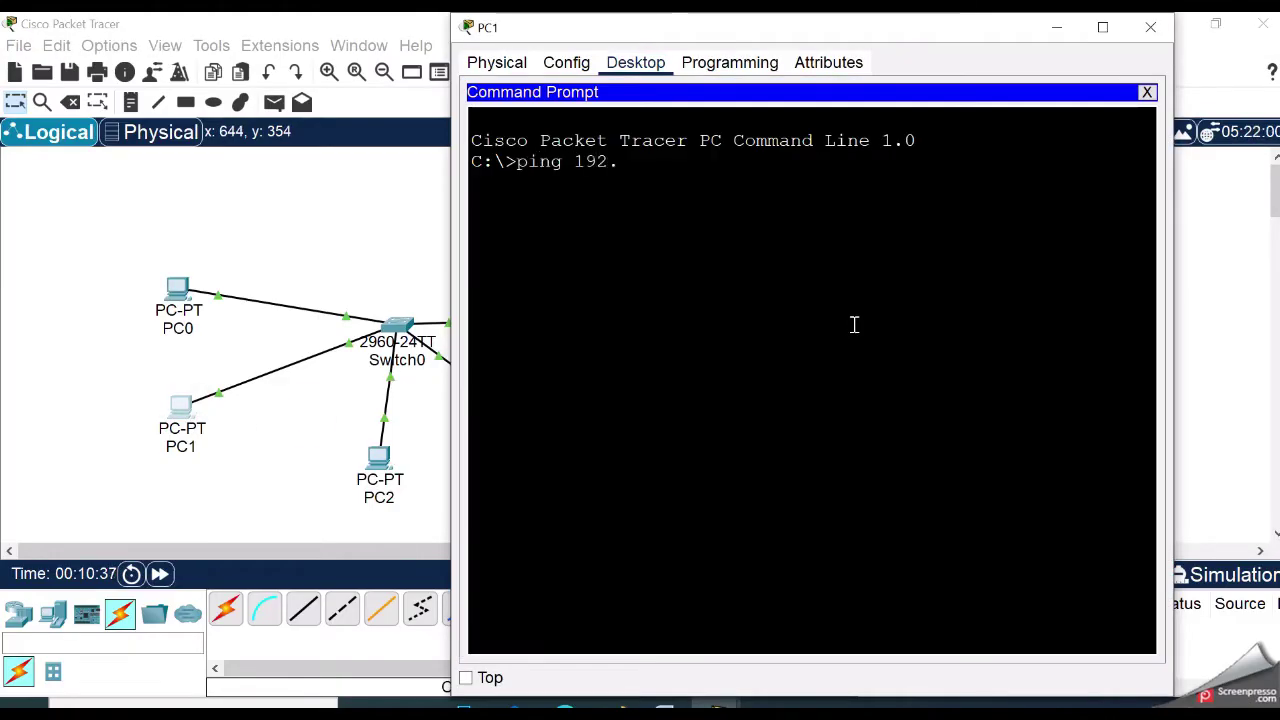
type("168.1.5")
key("Return")
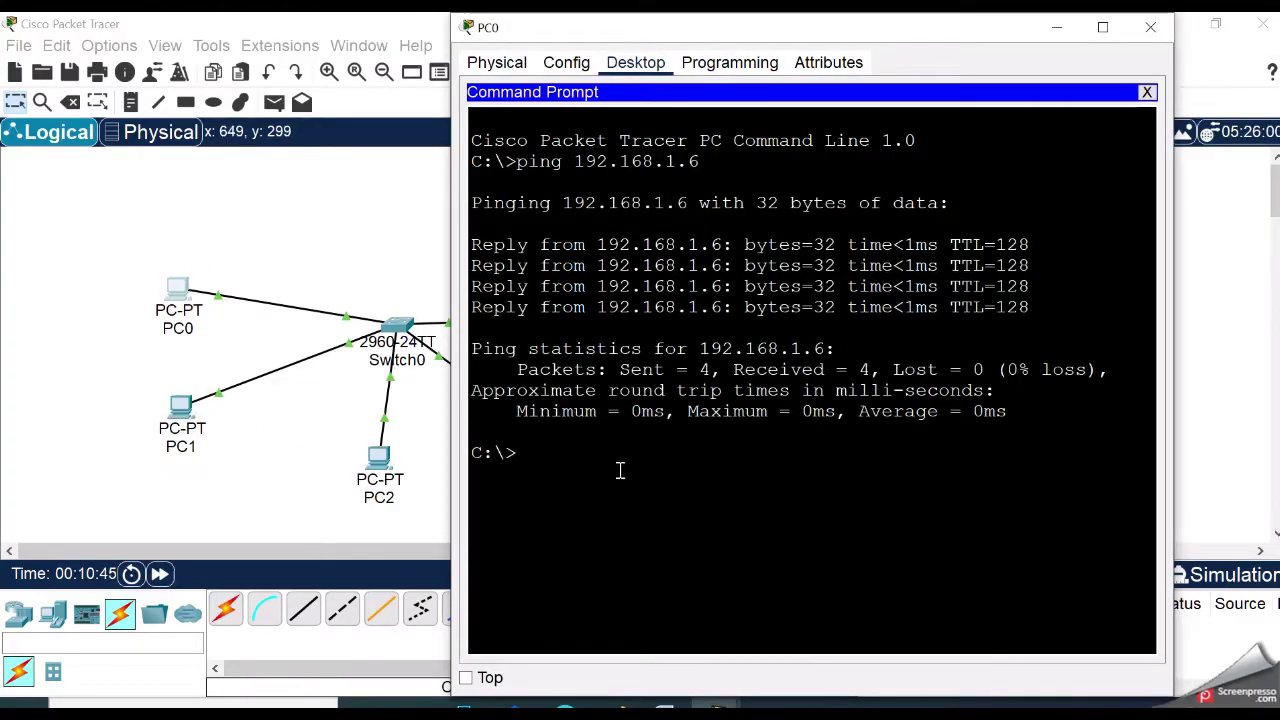
Start a continuous ping from PC1 to 192.168.1.6 with ping -t
type("g 192")
key("BackSpace")
key("BackSpace")
key("BackSpace")
key("BackSpace")
key("BackSpace")
key("BackSpace")
key("BackSpace")
type("-t 192.168.1.")
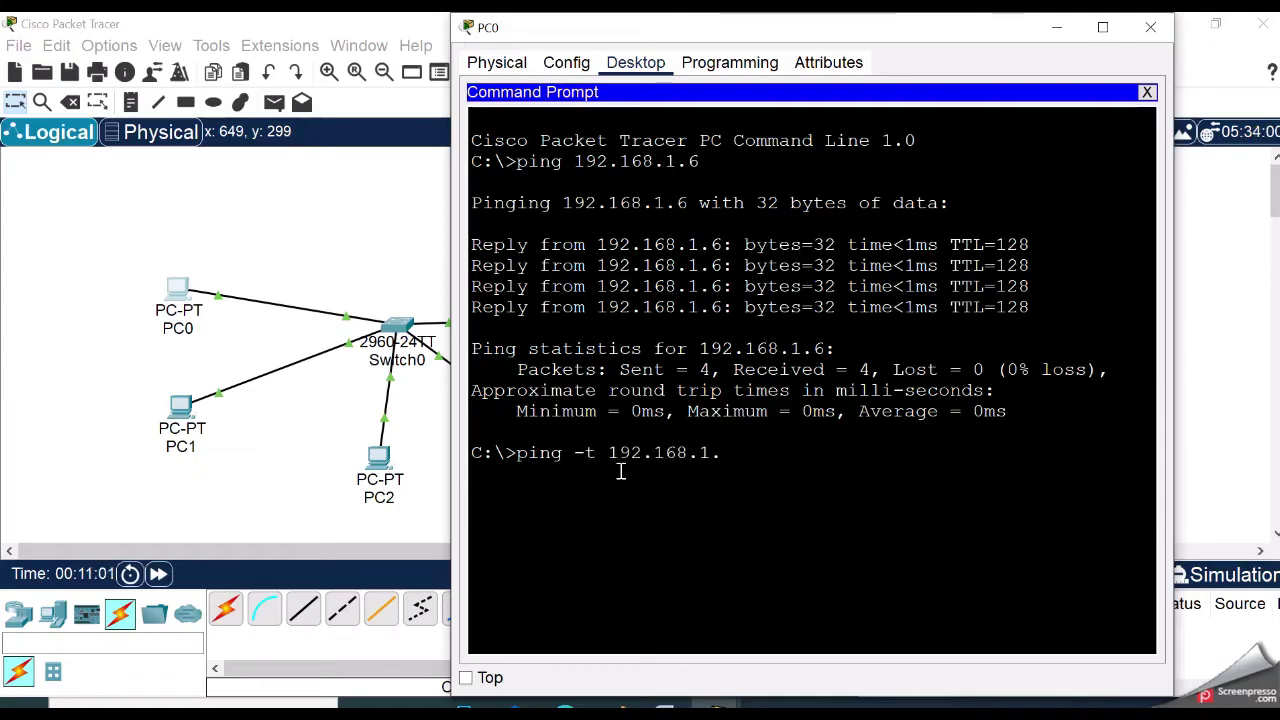
type("6")
key("Return")
left_click(371, 223)
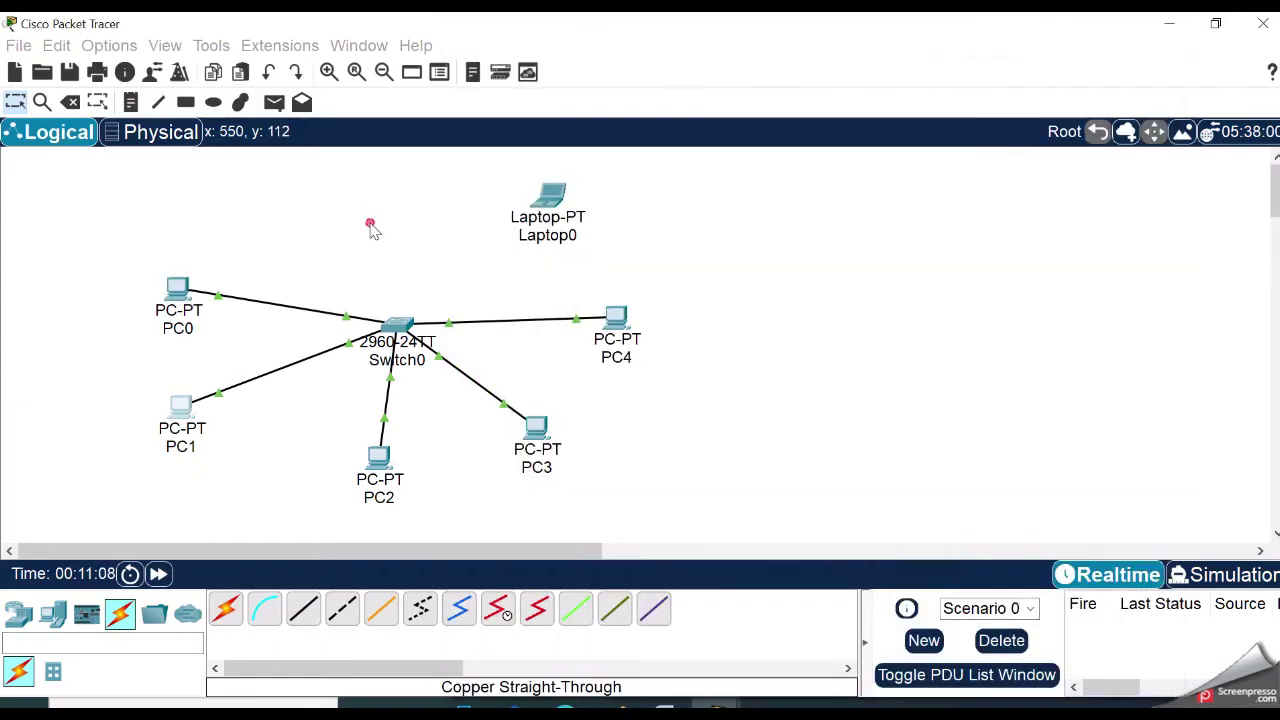
Check Laptop0's IP configuration and run ping -t 192.168.1.7 from PC1
left_click(546, 195)
left_click(545, 150)
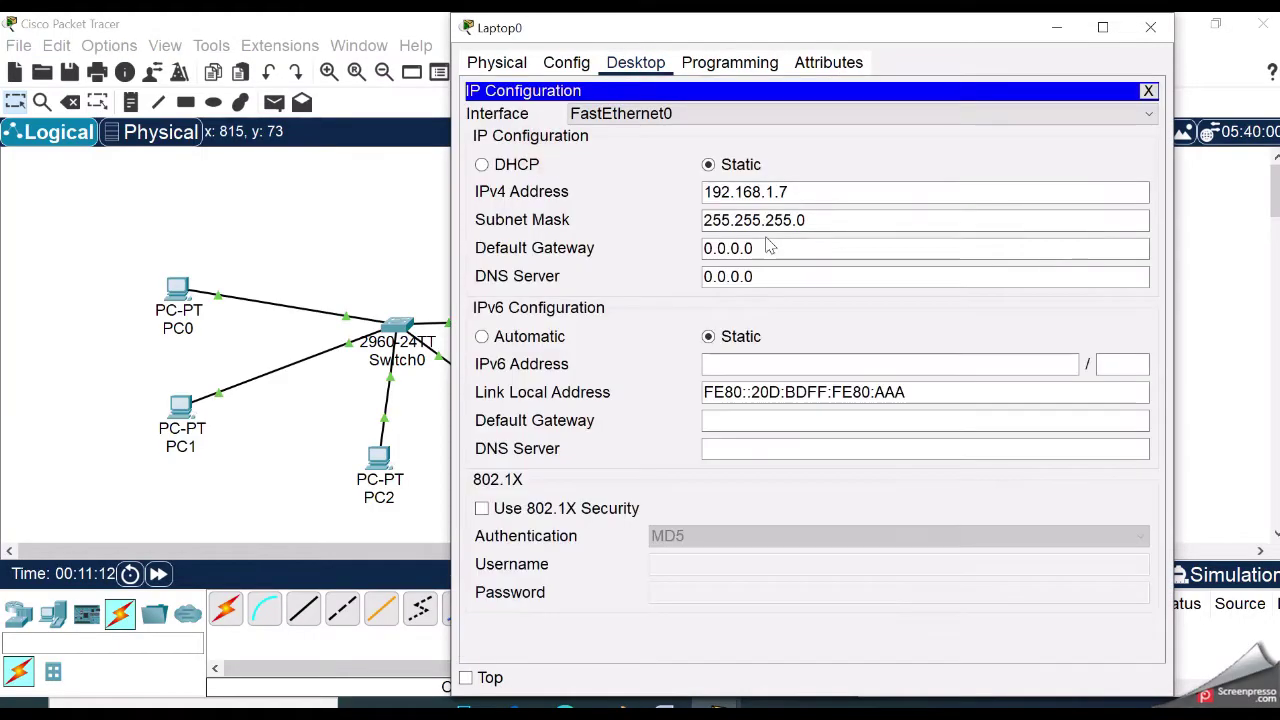
left_click(1151, 27)
key("alt+Tab")
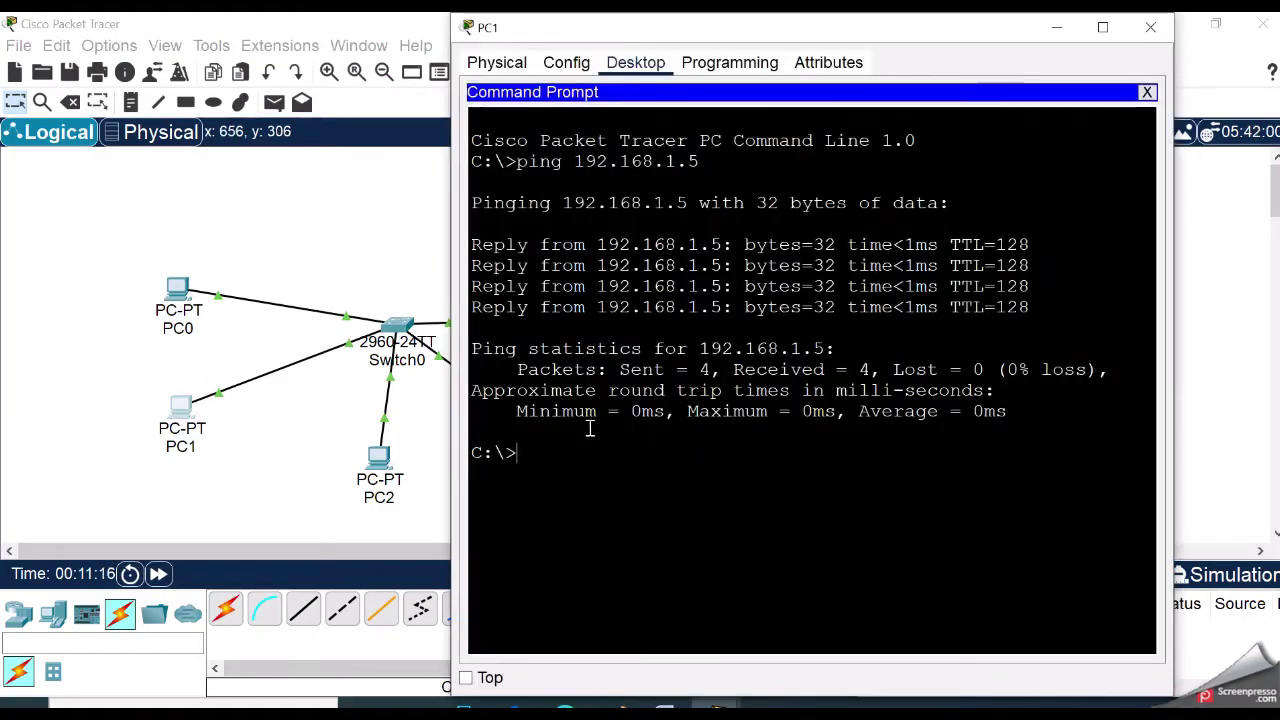
type("ping -t 192.16")
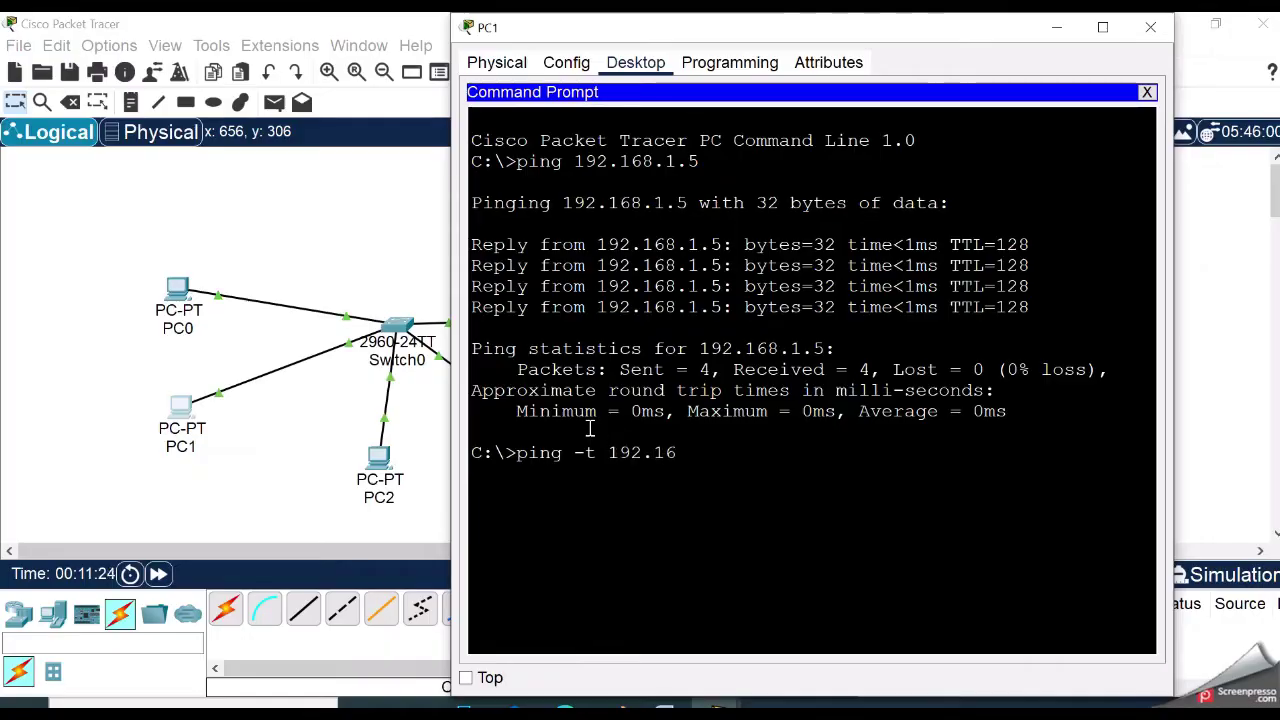
type("8.1.7")
key("Return")
key("alt+Tab")
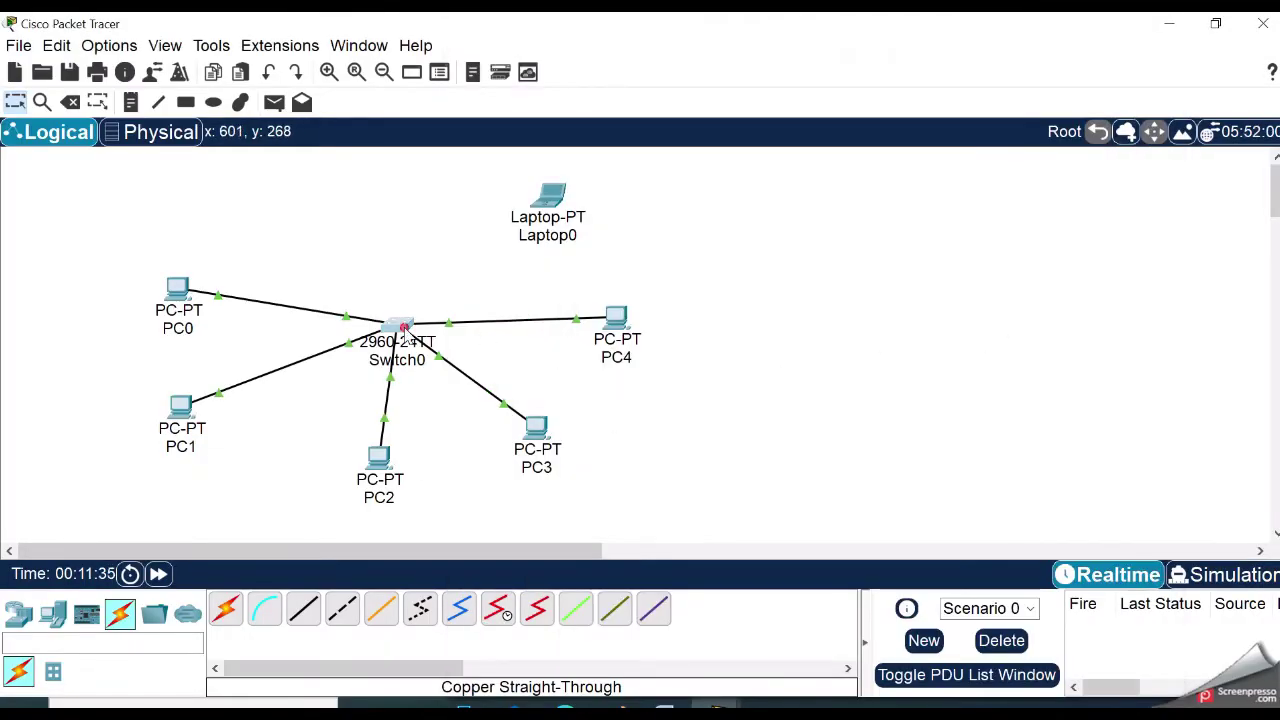
left_click(397, 325)
type("sh run")
key("Return")
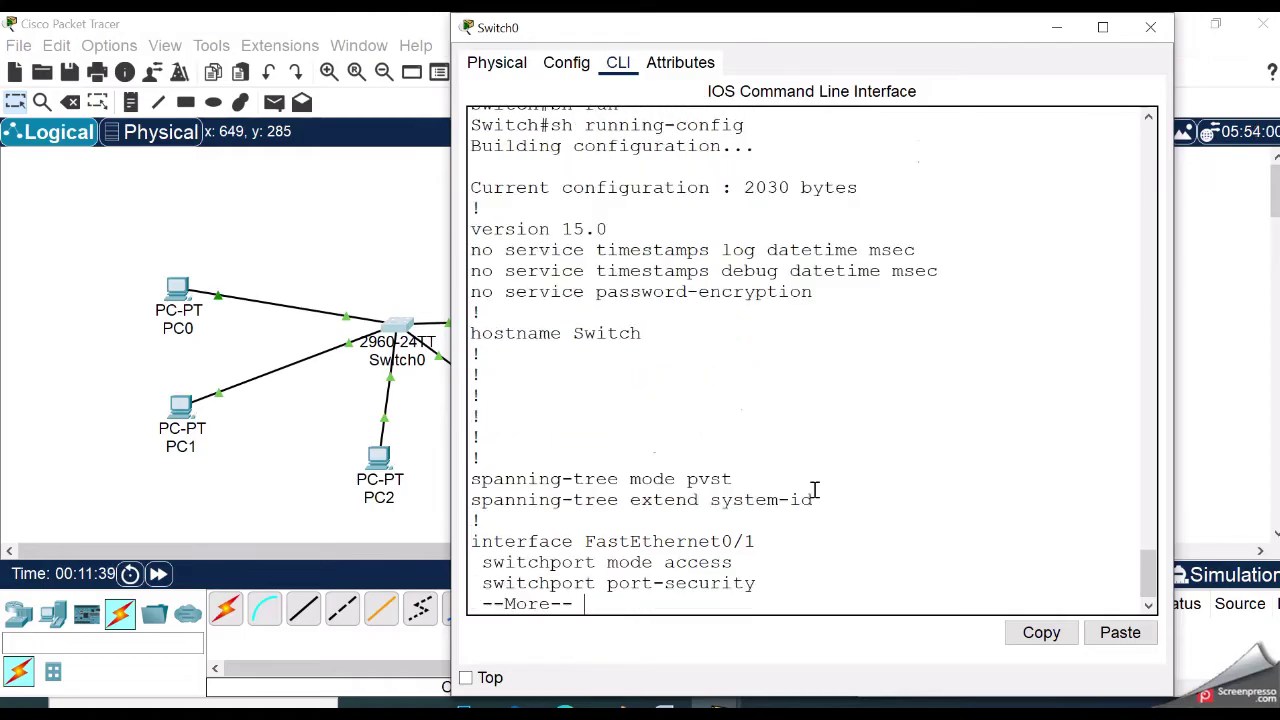
key("space")
scroll(850, 496, "up", 1)
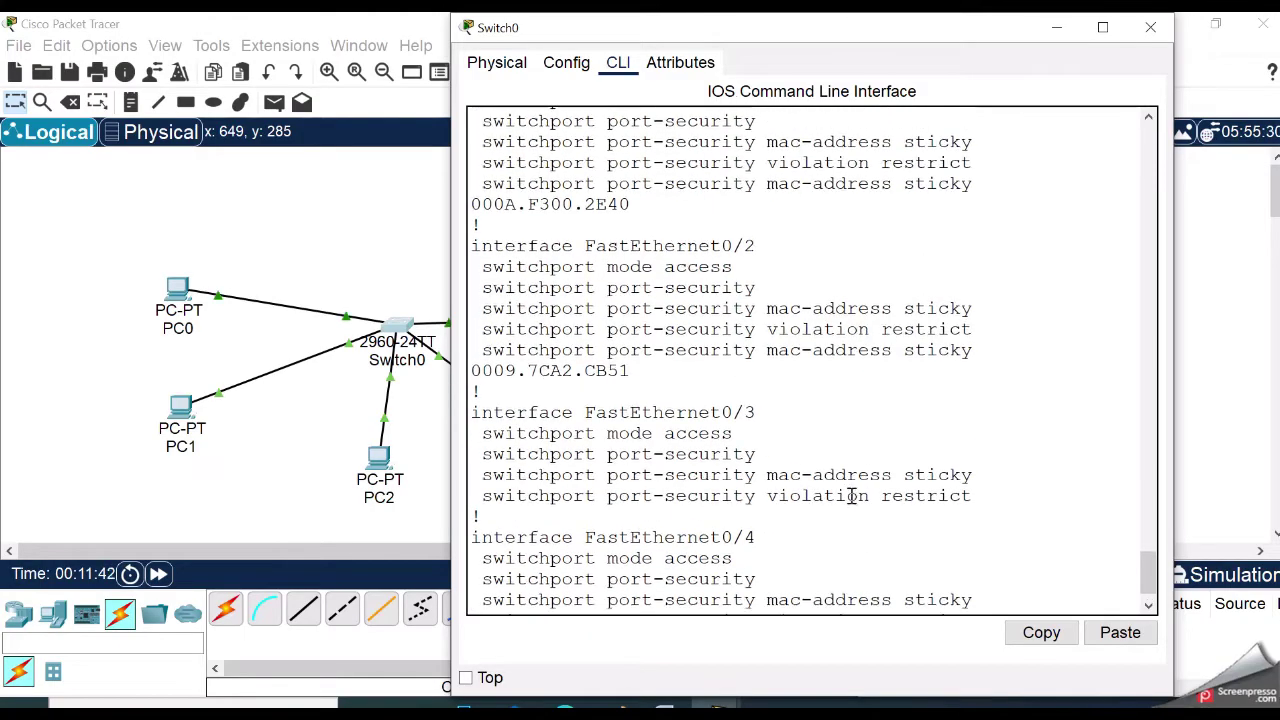
mouse_move(643, 210)
left_mouse_down()
mouse_move(472, 206)
mouse_move(632, 206)
left_mouse_up()
left_click(660, 203)
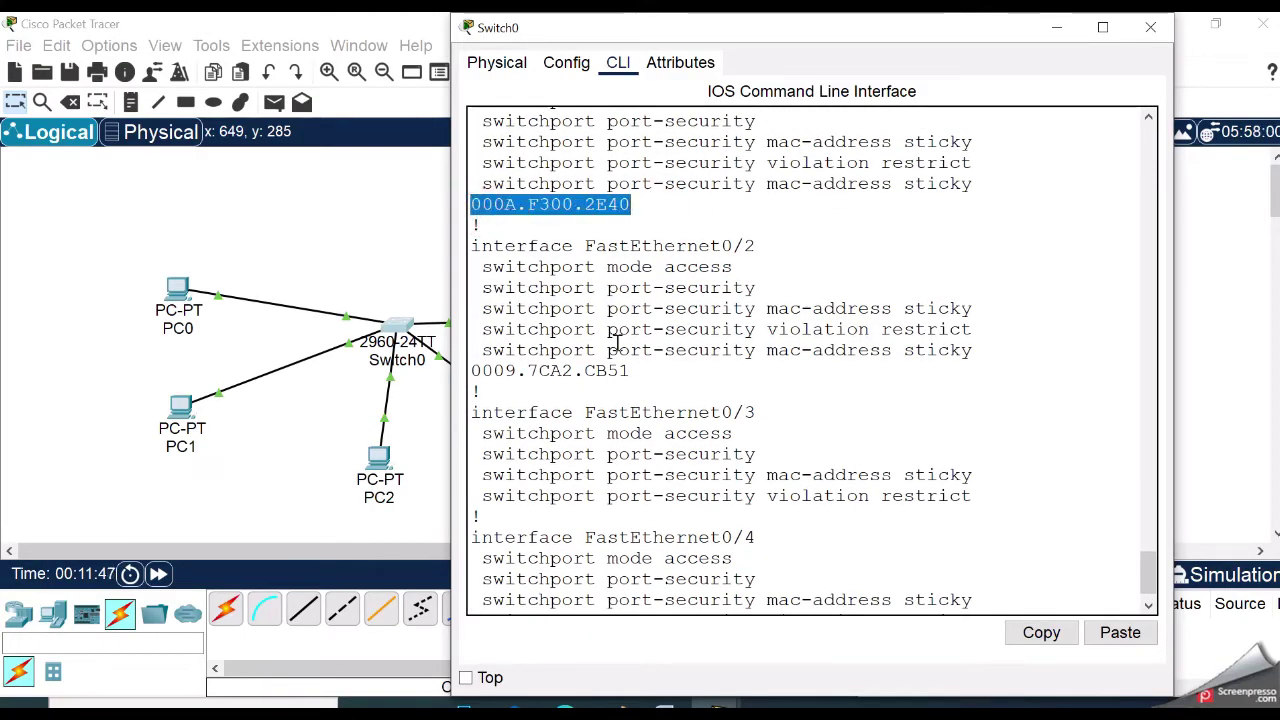
left_click_drag(474, 371, 632, 371)
scroll(745, 414, "down", 1)
key("space")
scroll(743, 425, "up", 5)
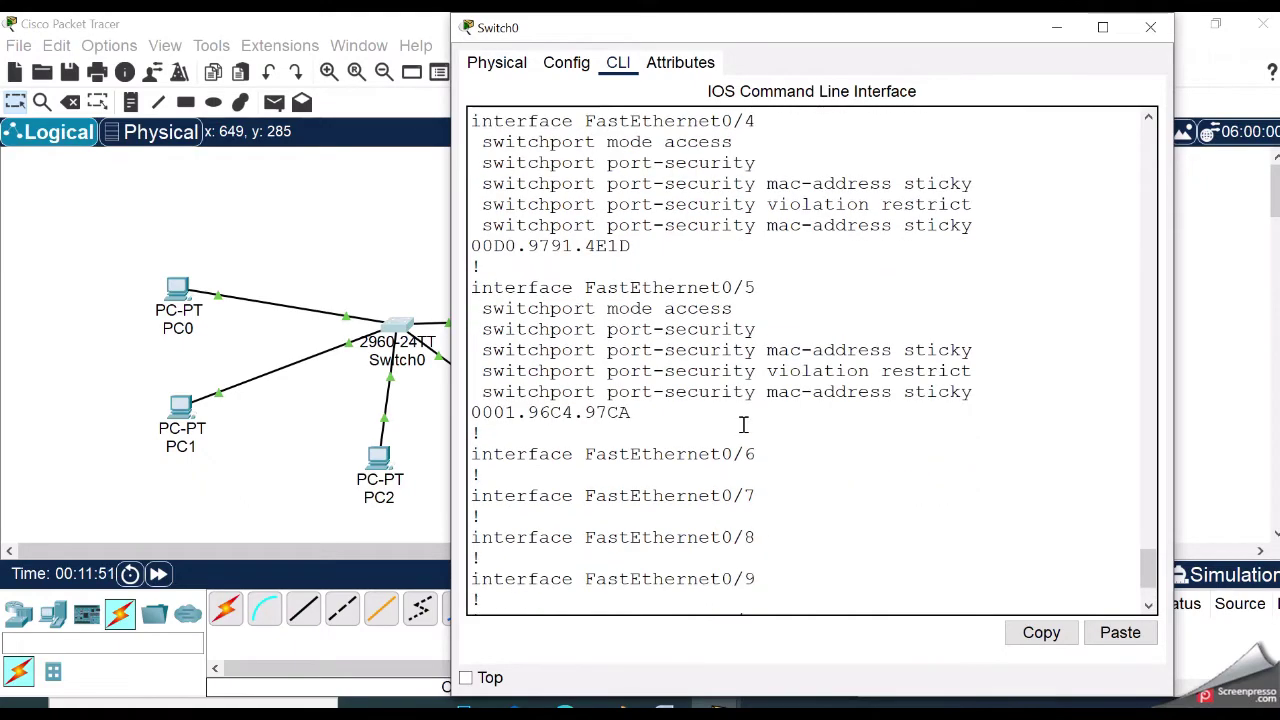
left_click_drag(474, 407, 632, 407)
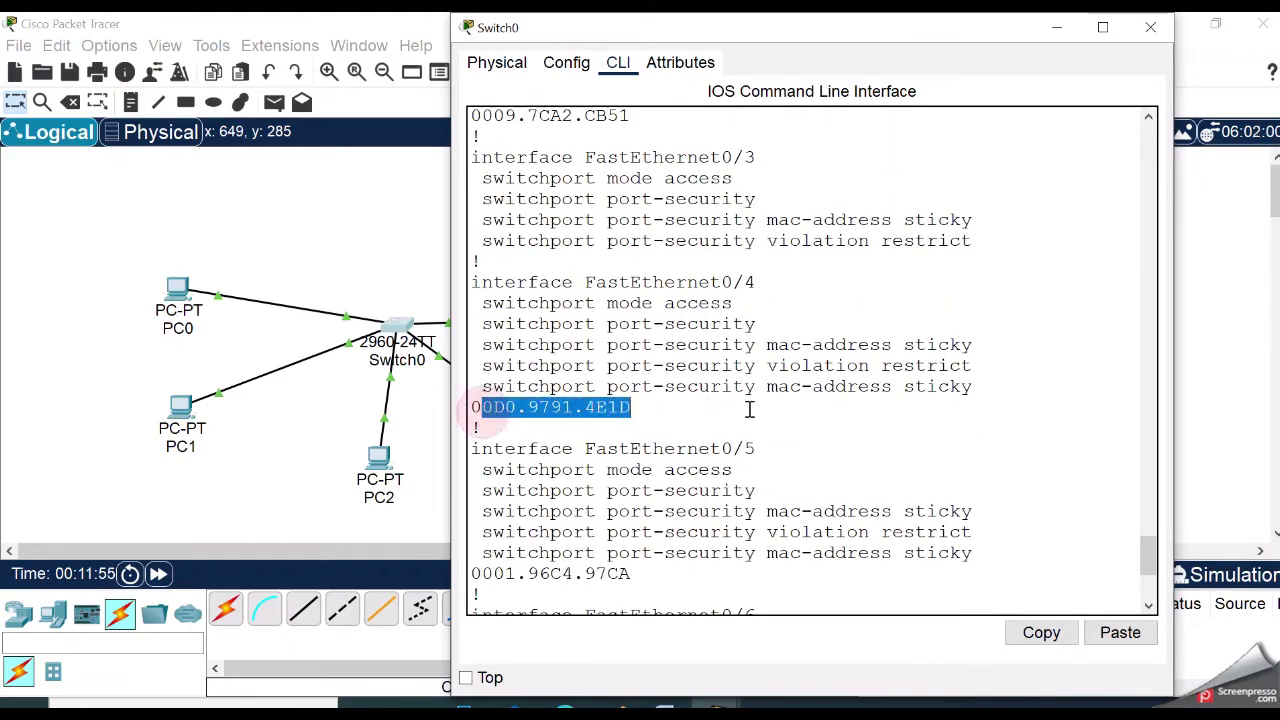
scroll(560, 412, "down", 3)
left_click_drag(474, 409, 632, 409)
scroll(803, 417, "up", 3)
left_click(795, 418)
scroll(789, 420, "up", 1)
left_click(324, 432)
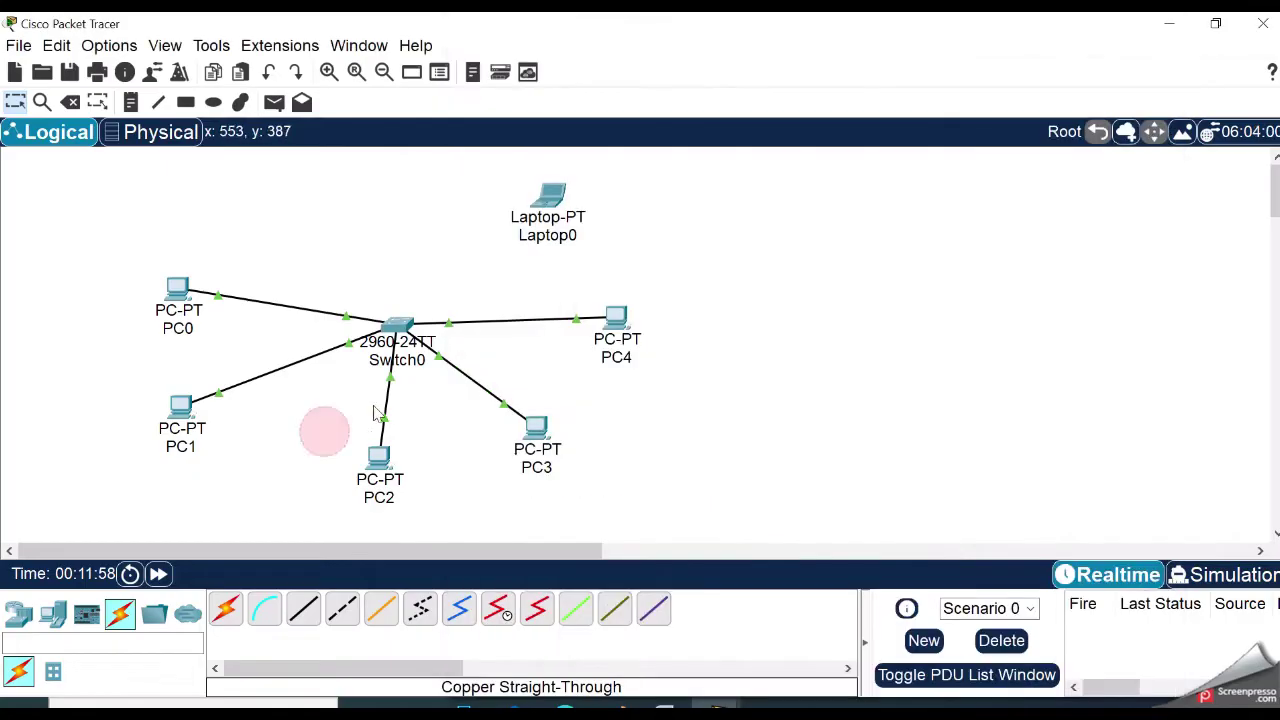
left_click(399, 324)
scroll(971, 457, "up", 5)
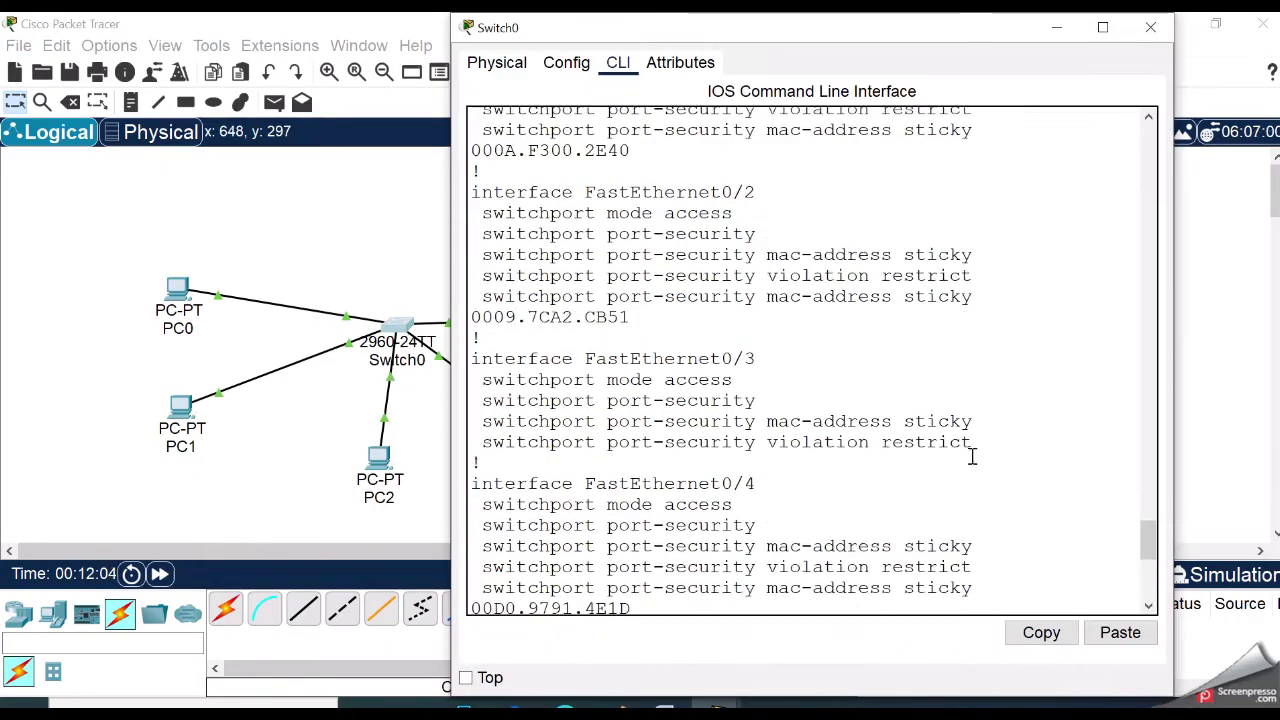
left_click_drag(472, 311, 630, 311)
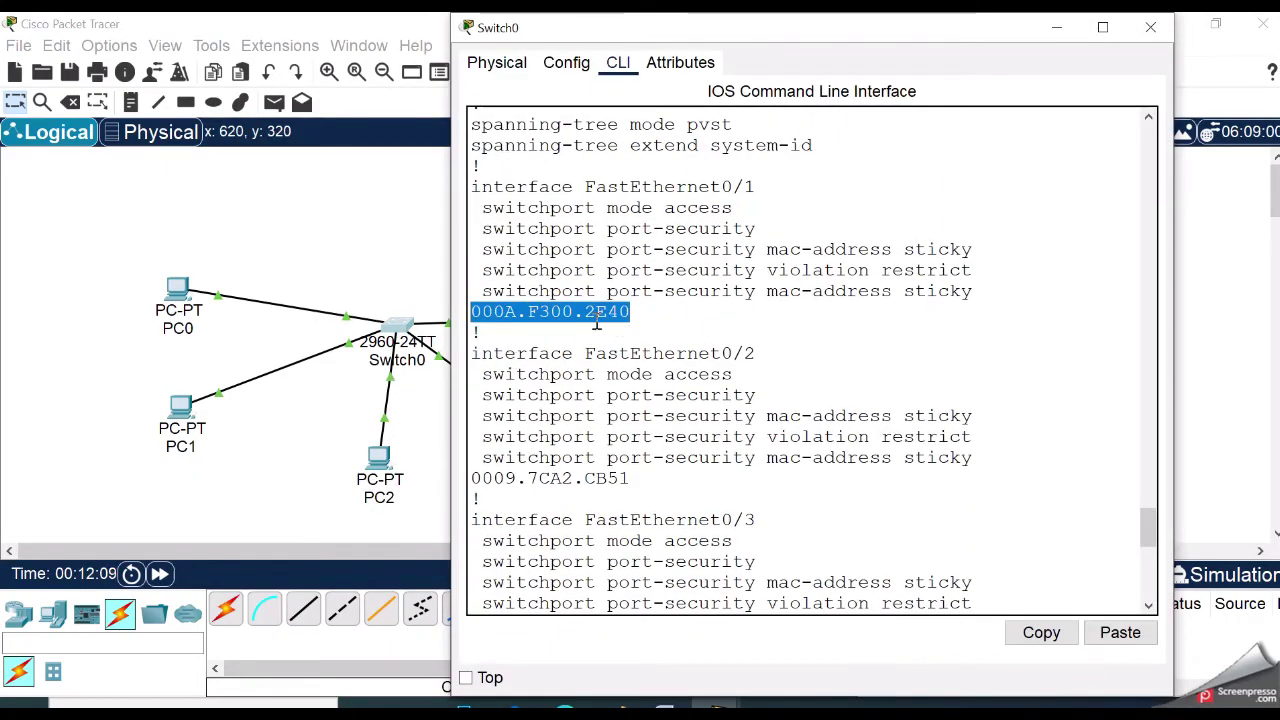
left_click(174, 302)
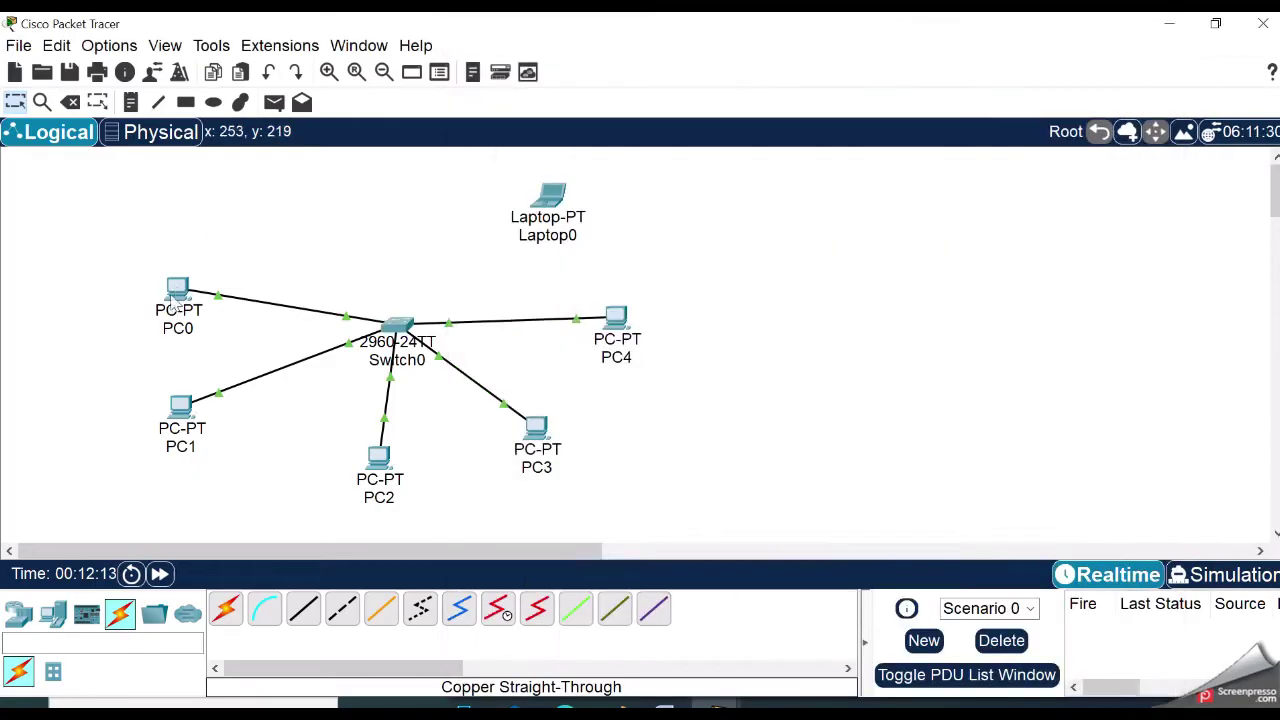
mouse_move(176, 298)
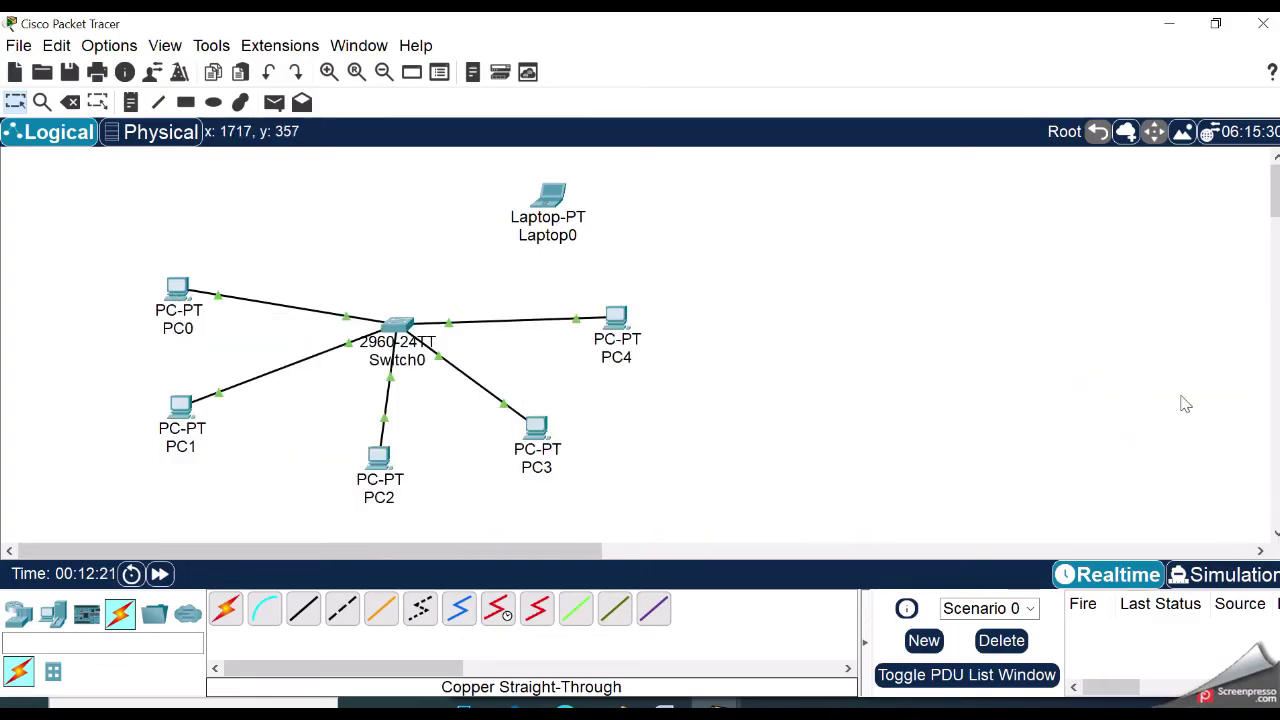
left_click(398, 328)
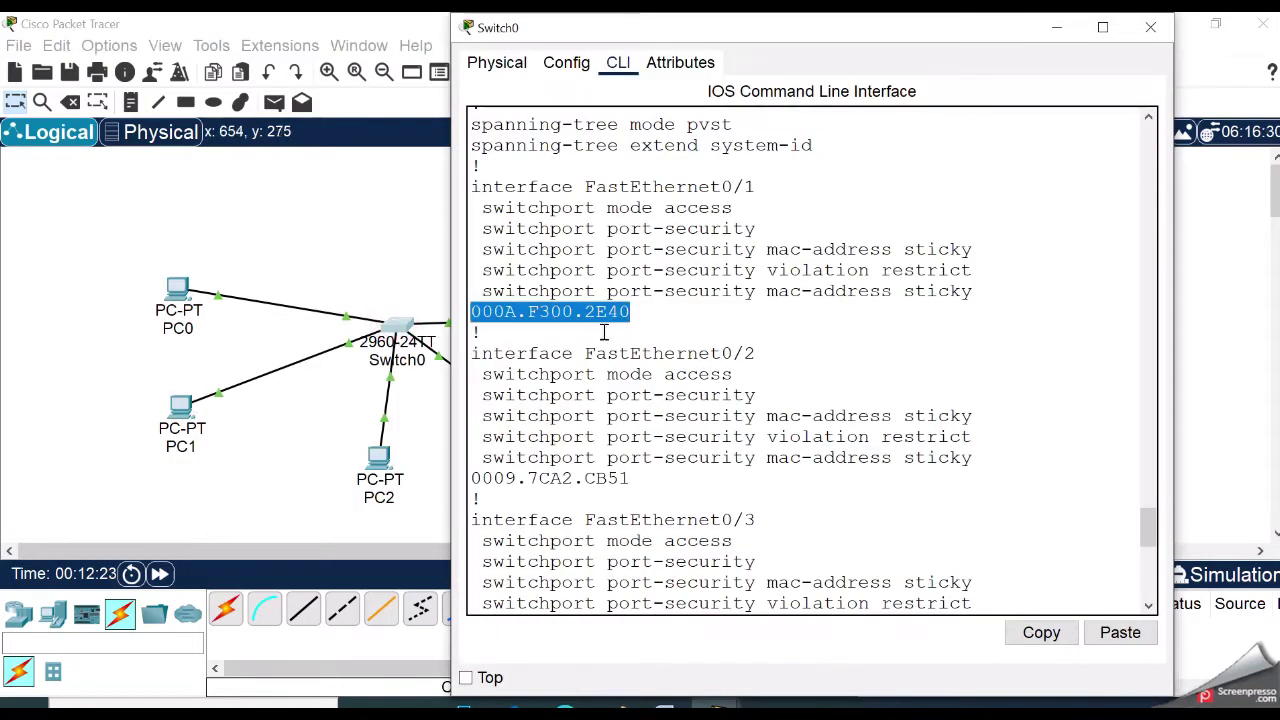
left_click_drag(634, 316, 472, 313)
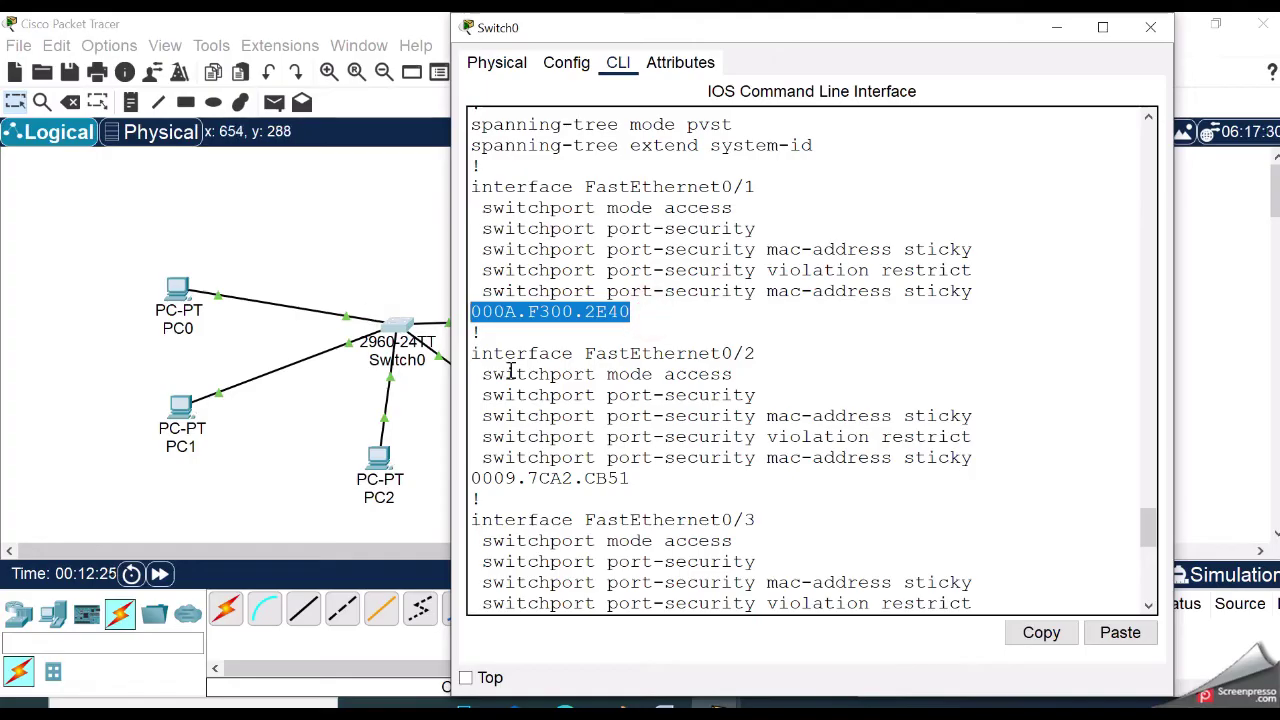
left_click(292, 433)
mouse_move(618, 326)
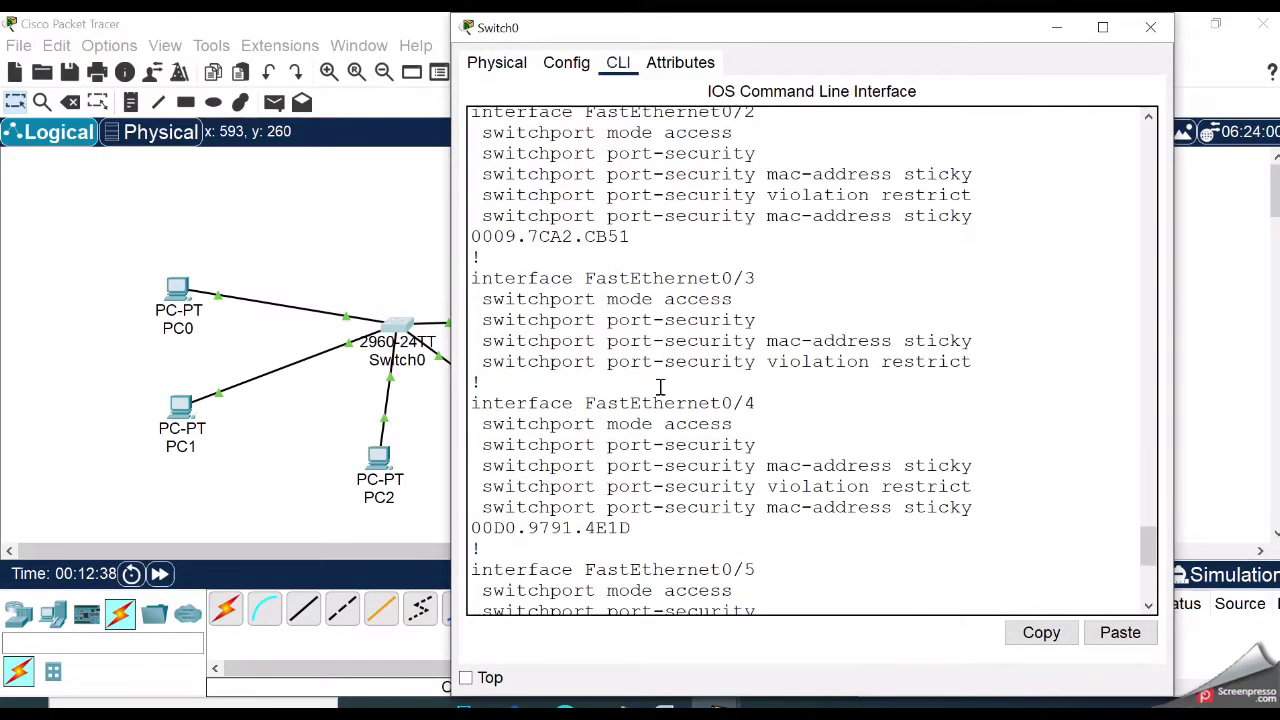
Note Fa0/5's sticky MAC 0001.96C4.97CA and delete the Switch0–PC4 cable
scroll(663, 386, "down", 5)
triple_click(649, 371)
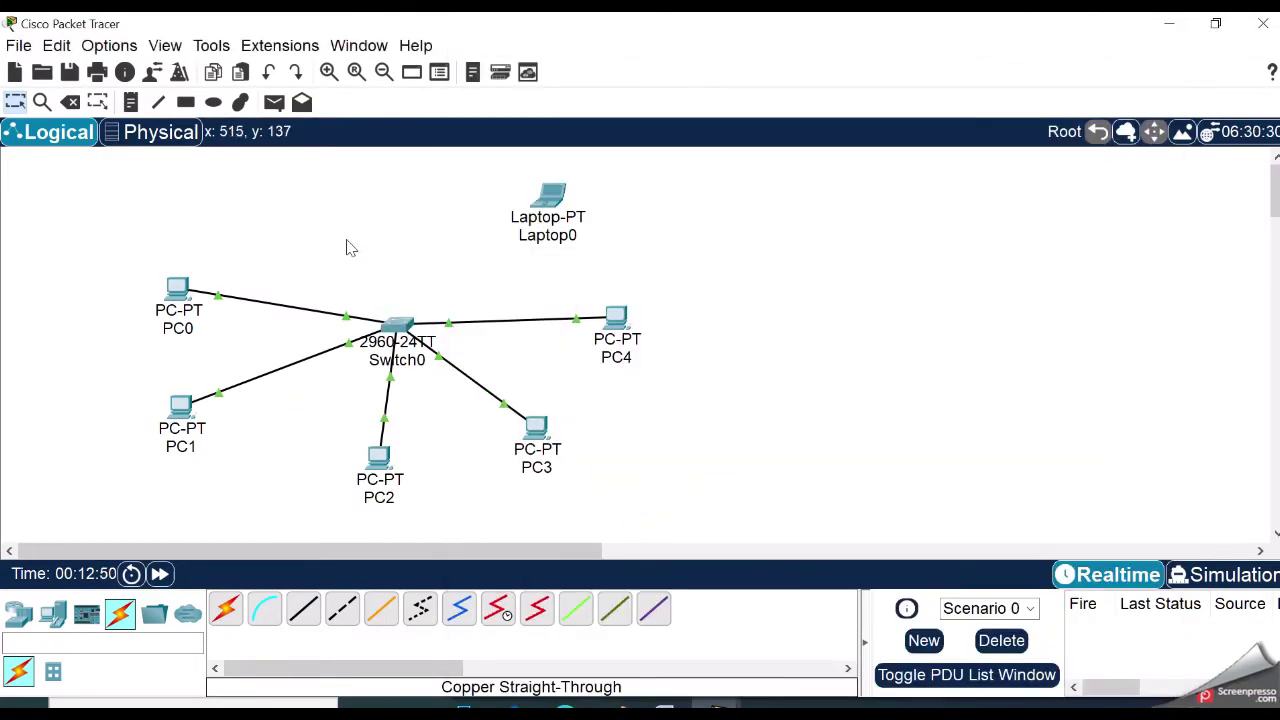
left_click(548, 195)
left_click(1153, 27)
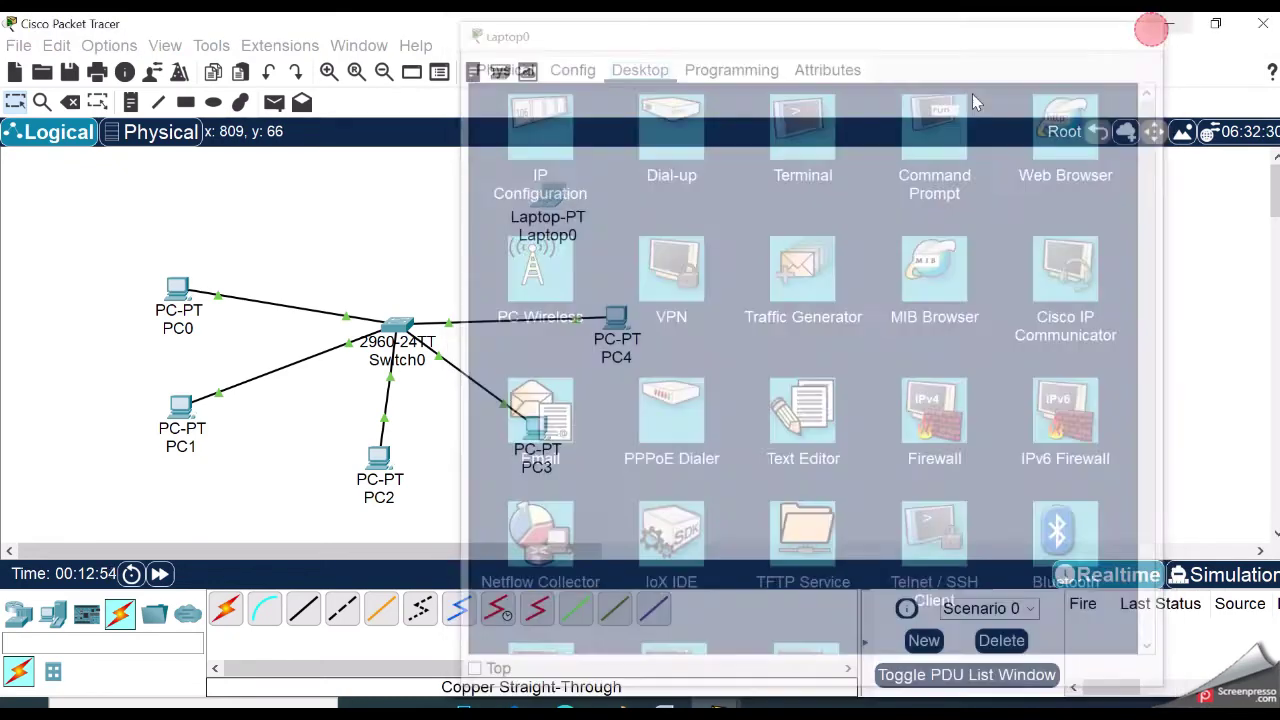
left_click(70, 102)
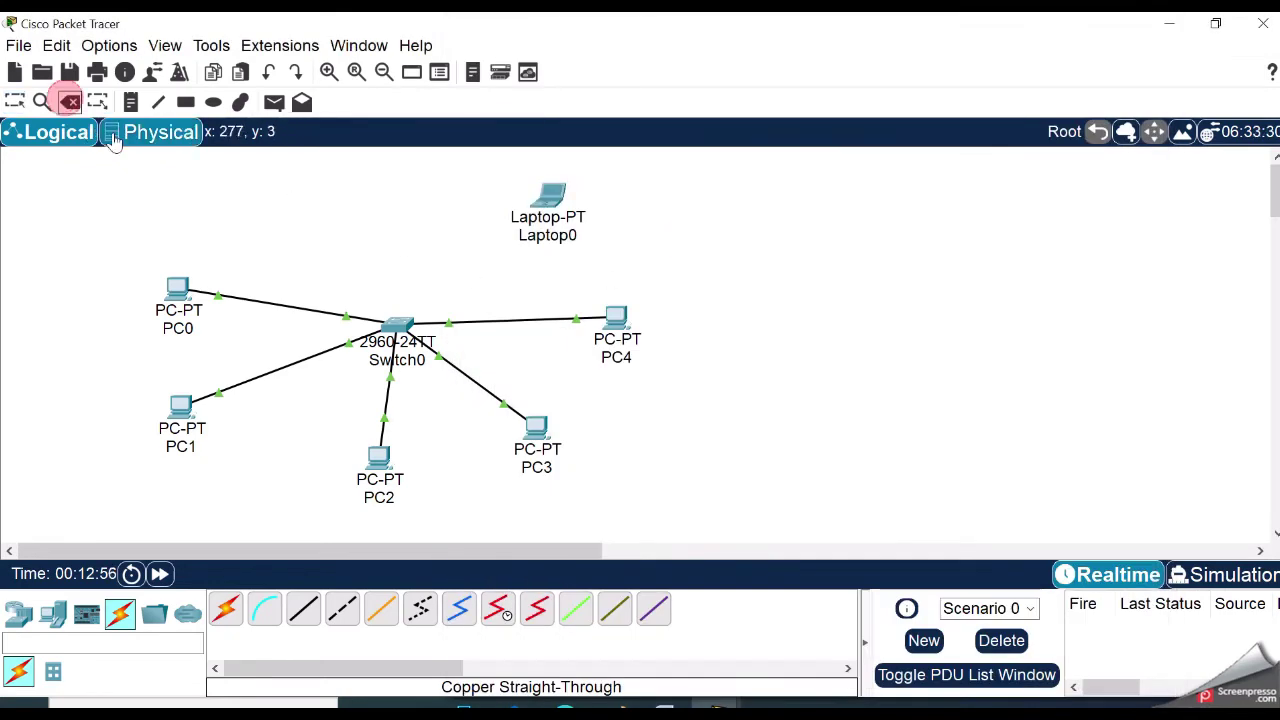
left_click(519, 321)
left_click(15, 102)
Connect Switch0 Fa0/5 to Laptop0's FastEthernet0 with a copper straight-through cable
left_click(303, 608)
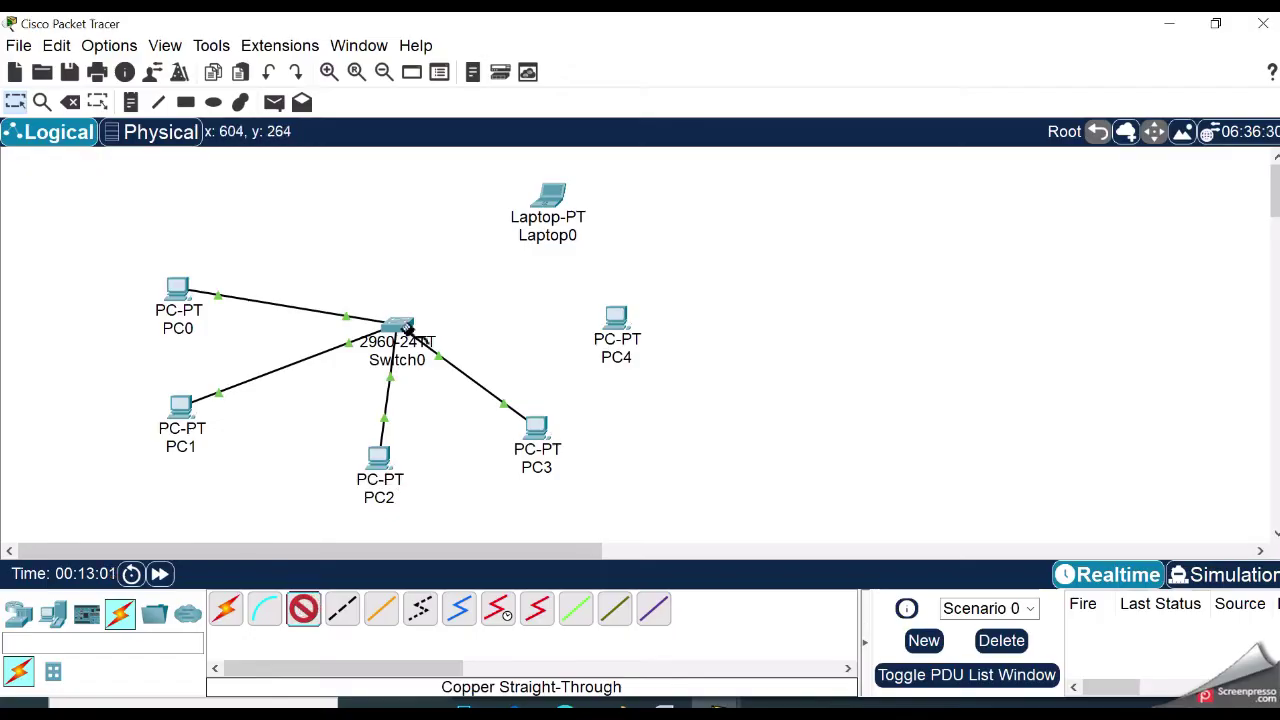
left_click(397, 326)
left_click(551, 47)
left_click(548, 196)
left_click(640, 280)
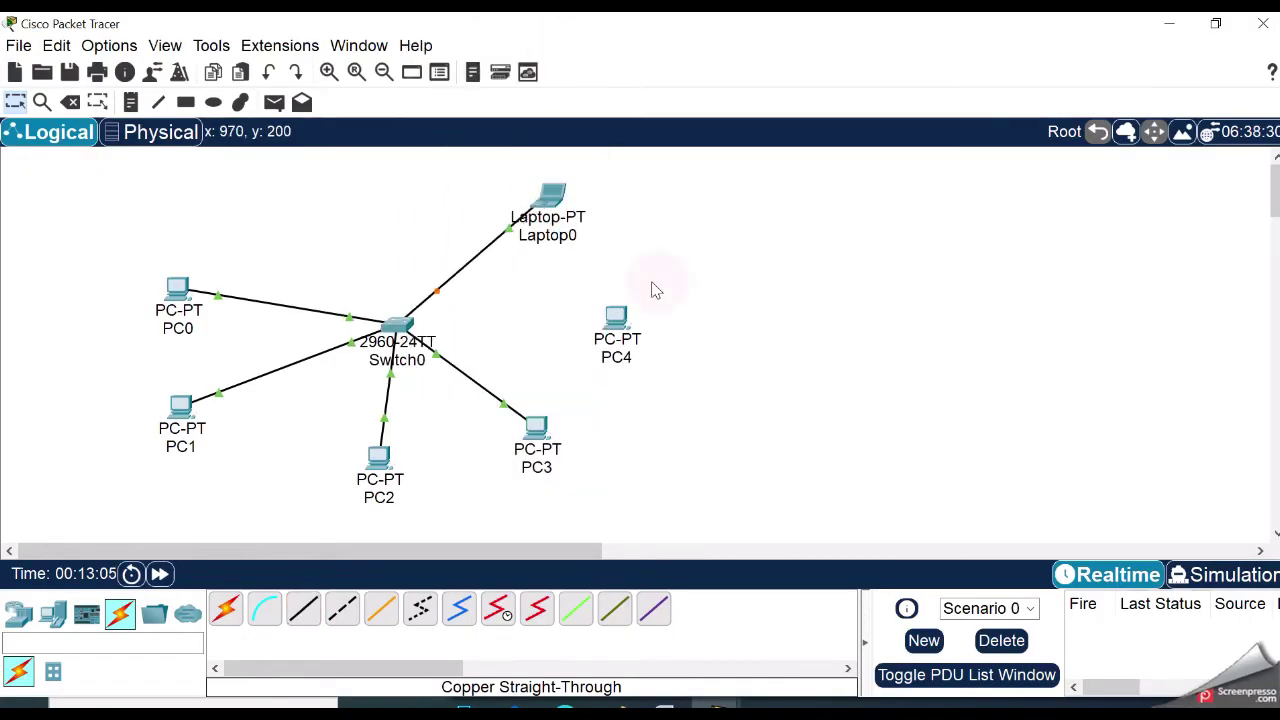
Check that PC1's continuous ping to 192.168.1.7 is timing out
left_click(178, 410)
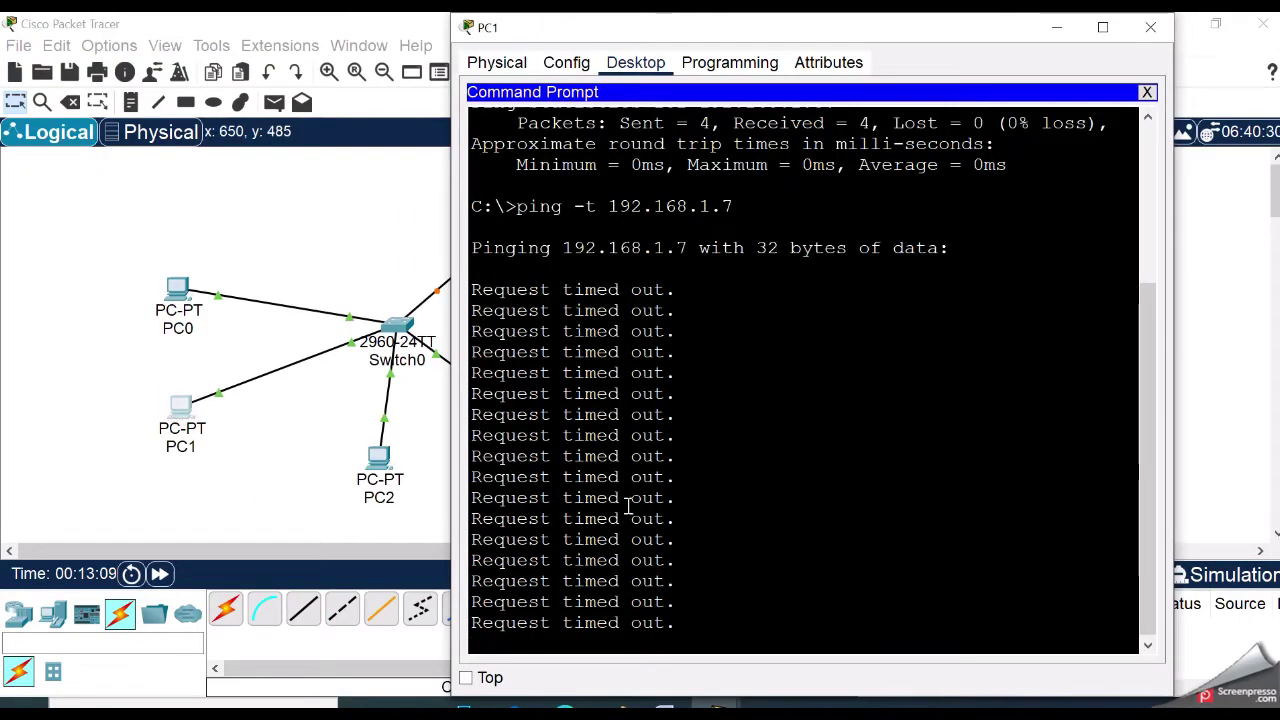
left_click_drag(794, 27, 710, 28)
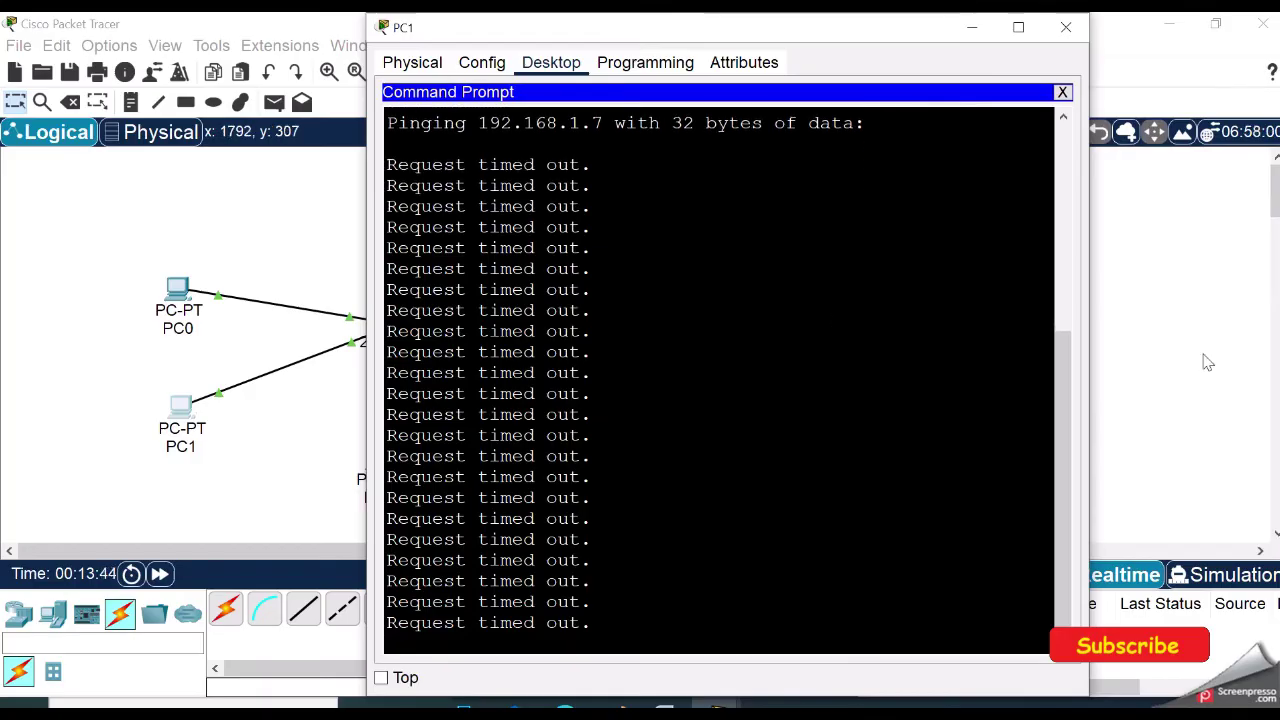
left_click(1066, 27)
Delete the cable between Laptop0 and Switch0
left_click(70, 101)
left_click(472, 265)
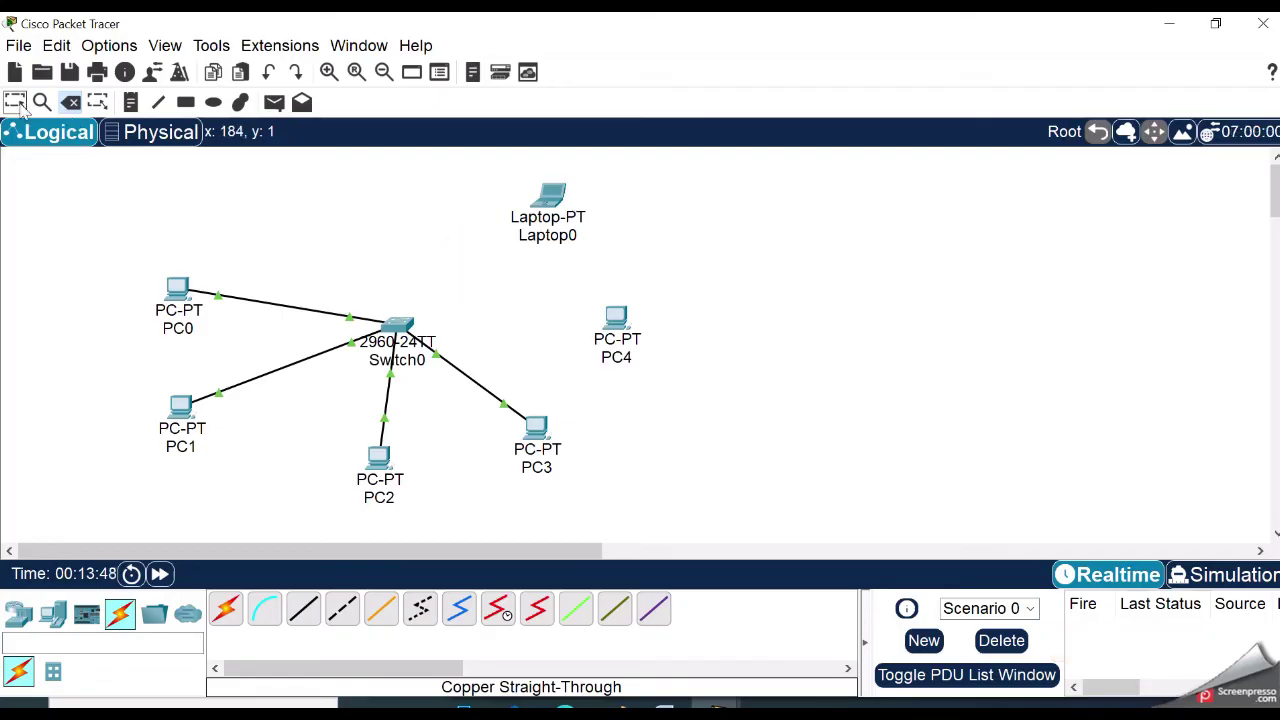
key("Escape")
Cable Switch0 FastEthernet0/5 to PC4's FastEthernet0 with copper straight-through
left_click(303, 608)
left_click(397, 328)
left_click(557, 47)
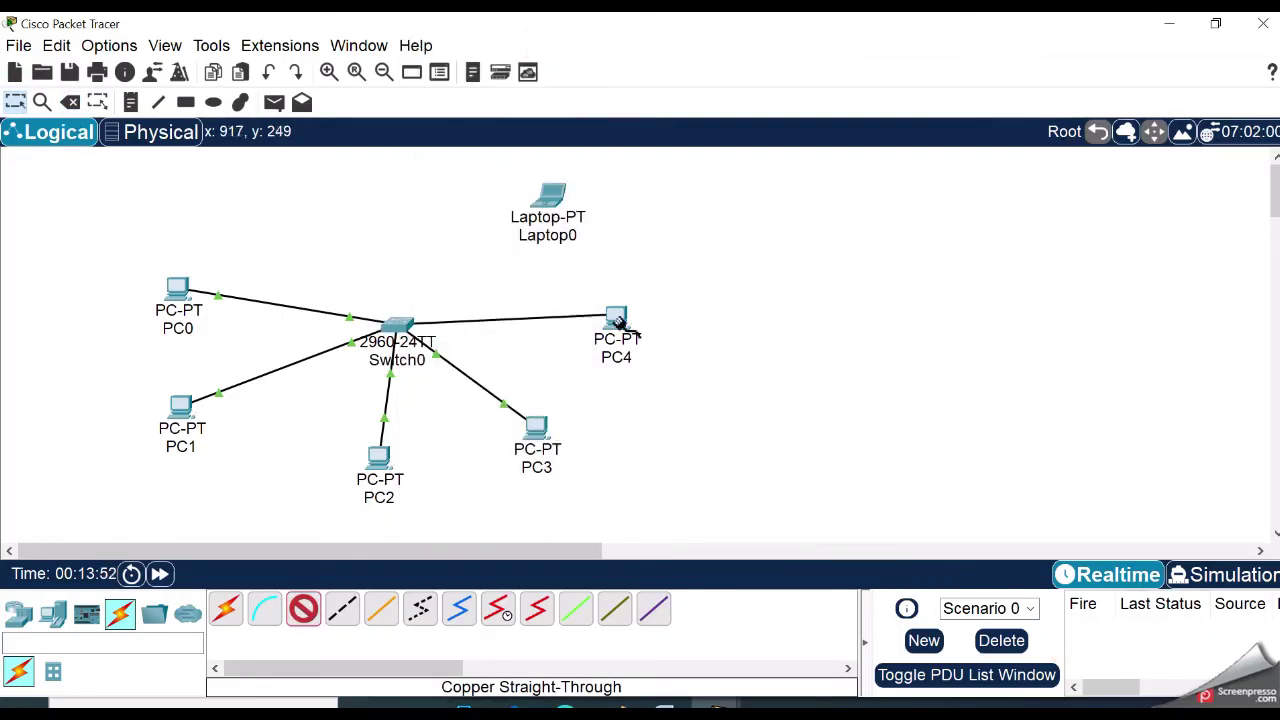
left_click(618, 318)
left_click(686, 400)
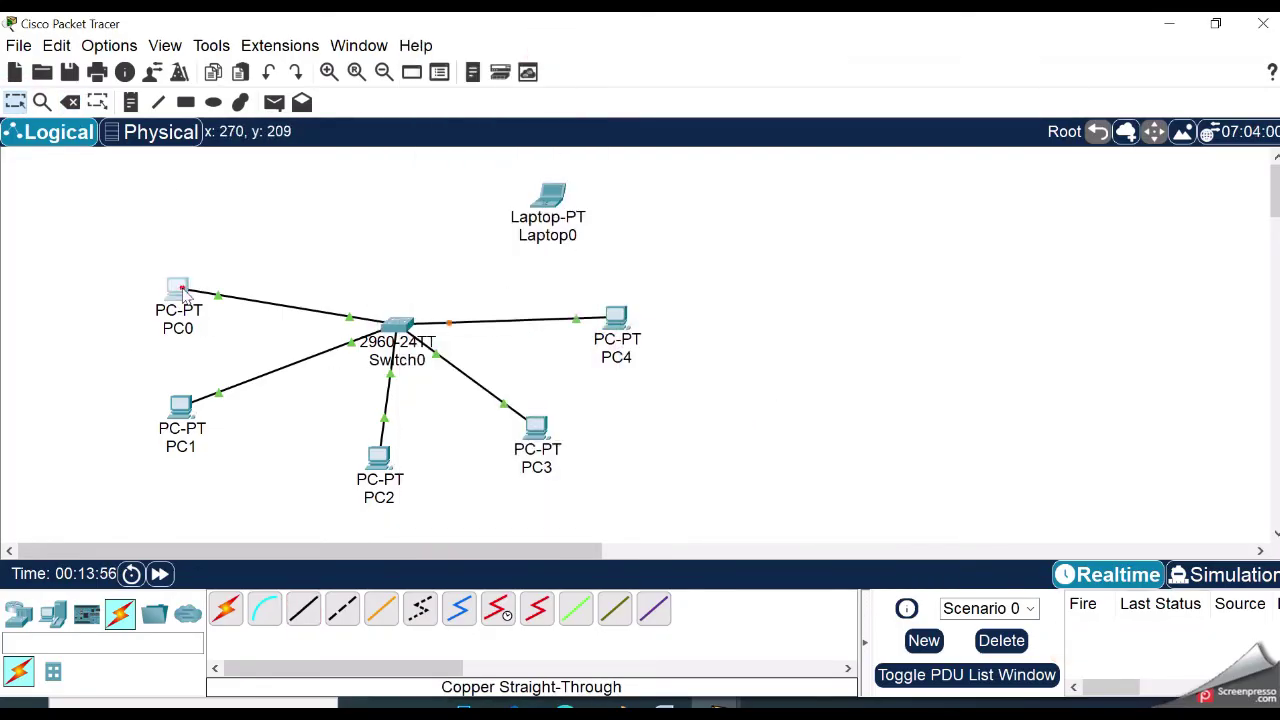